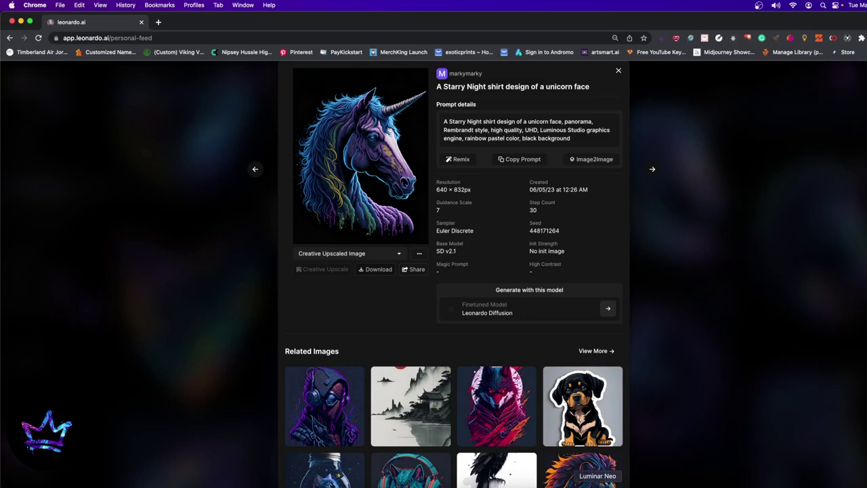
Switch to Luminar Neo and open the unicorn image from the catalog for editing
left_click(598, 485)
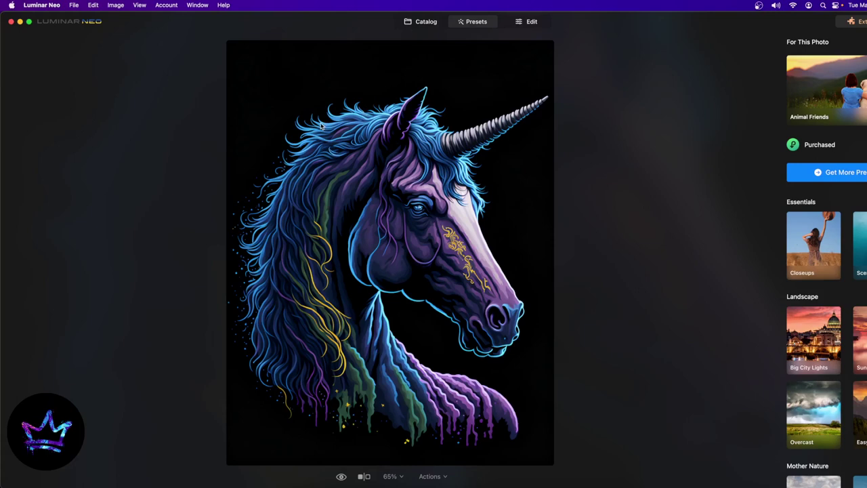
left_click(425, 23)
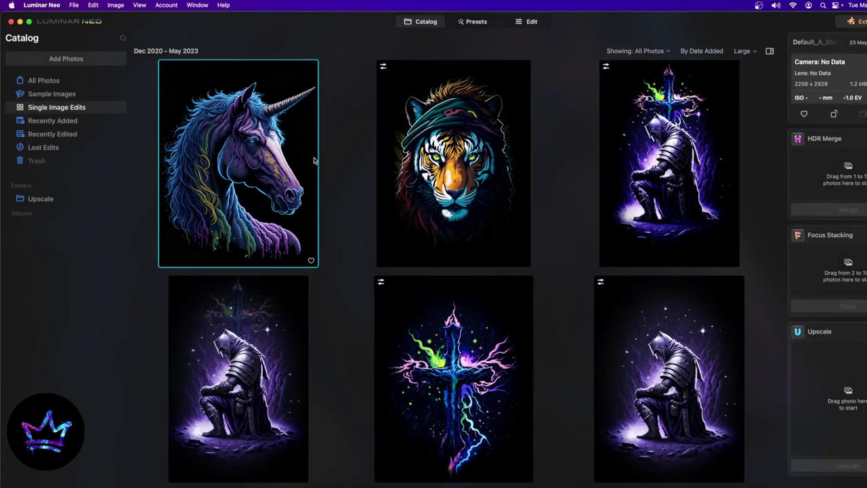
double_click(218, 125)
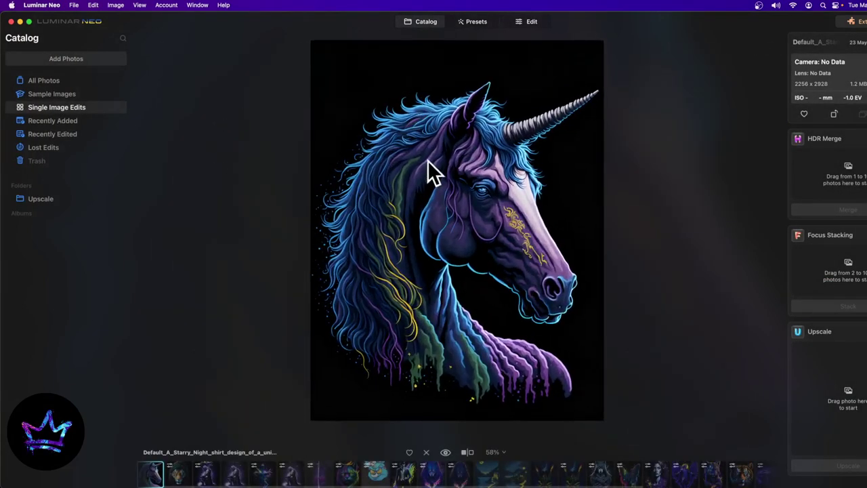
left_click(532, 22)
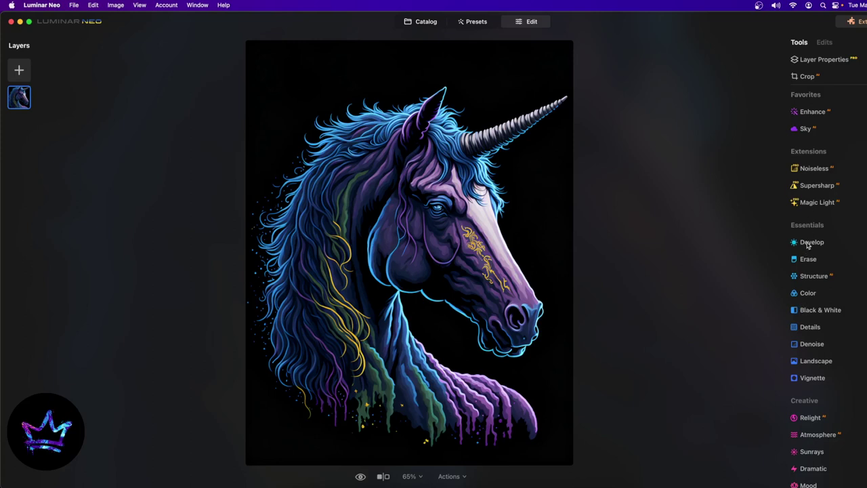
Darken the edges of the unicorn image with a Vignette, lowering its Amount to about the minimum
scroll(811, 368, "down", 1)
left_click(810, 361)
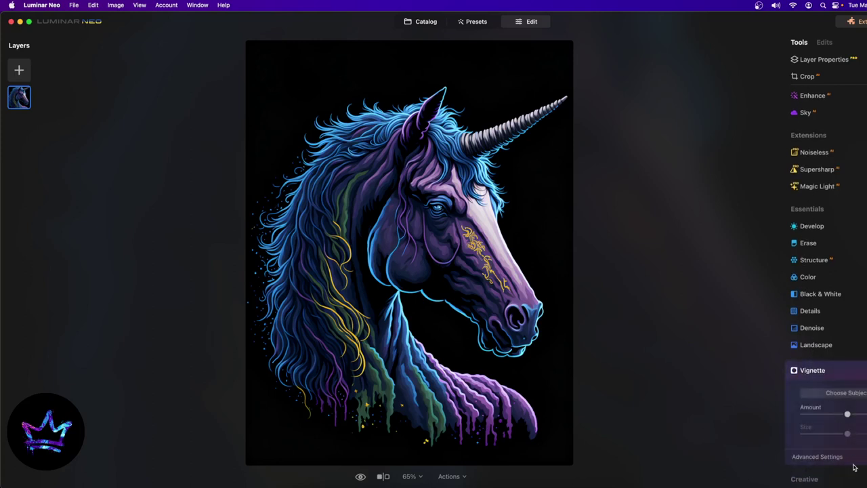
scroll(810, 365, "down", 3)
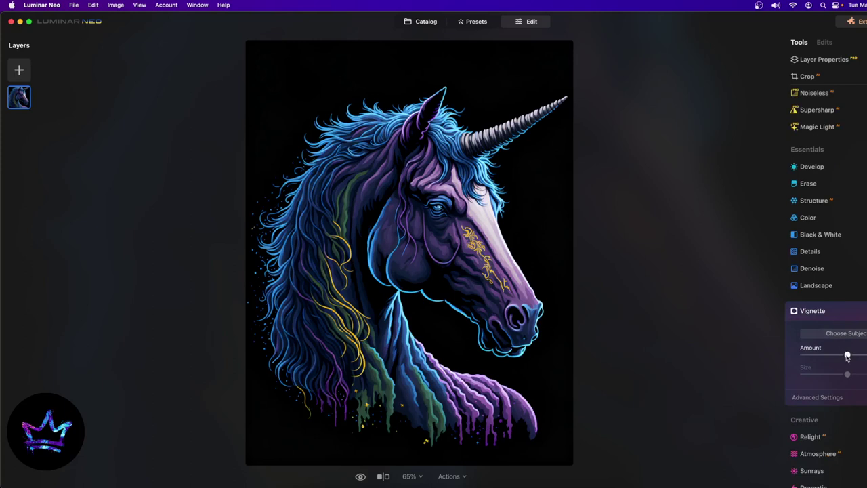
left_click_drag(847, 356, 588, 356)
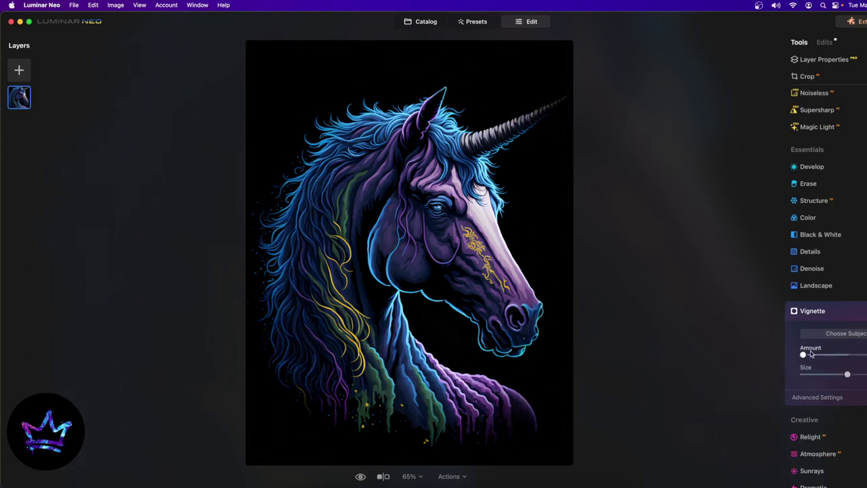
left_click_drag(803, 355, 758, 362)
Raise the Smart Contrast of the unicorn image well above neutral in the Develop adjustments
left_click(812, 170)
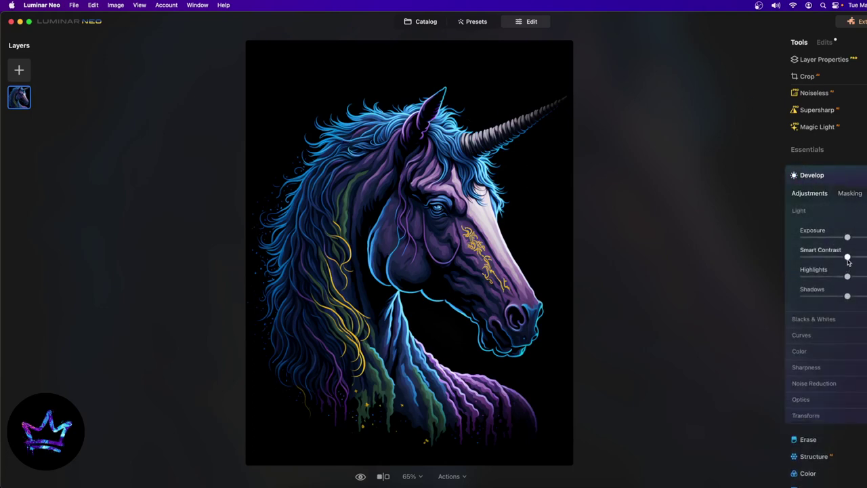
left_click_drag(849, 261, 866, 260)
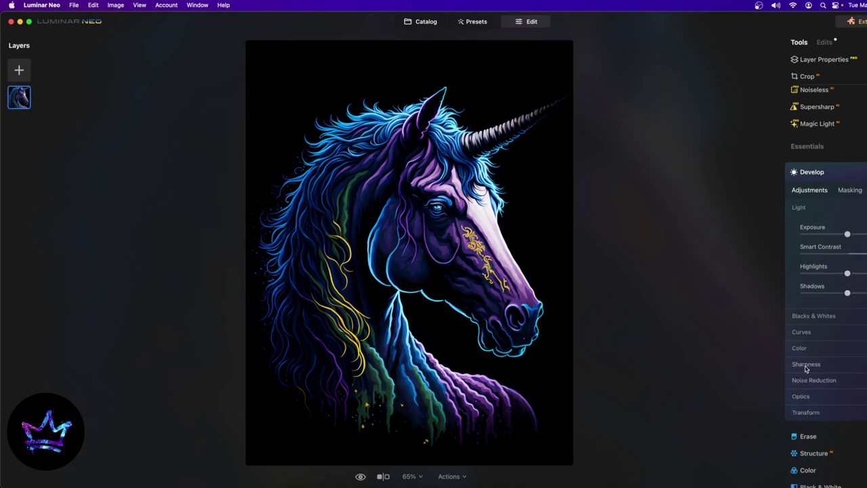
scroll(824, 339, "down", 1)
scroll(833, 393, "down", 2)
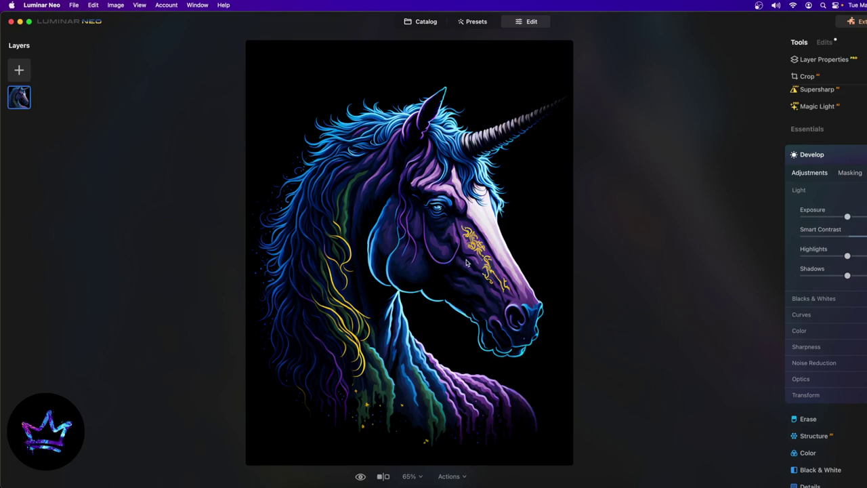
Erase the bottom curve of the thin purple loop on the unicorn's cheek, using the Erase tool with a smaller brush
scroll(843, 434, "down", 3)
left_click(806, 378)
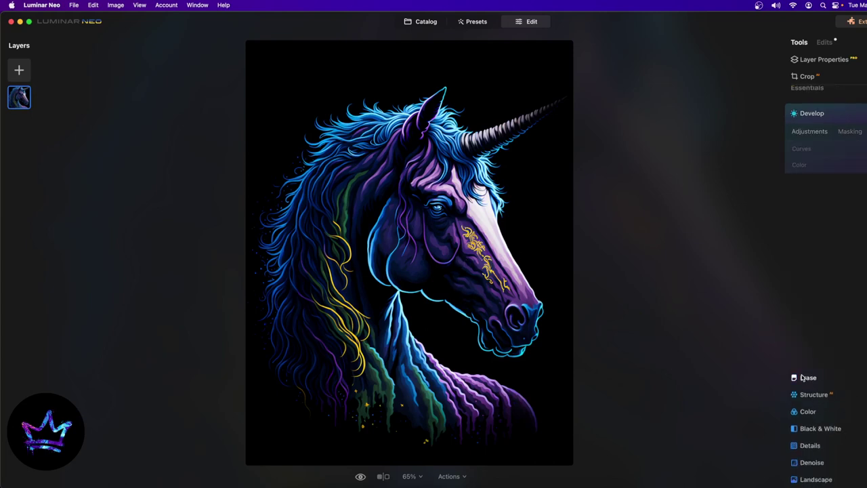
left_click(843, 191)
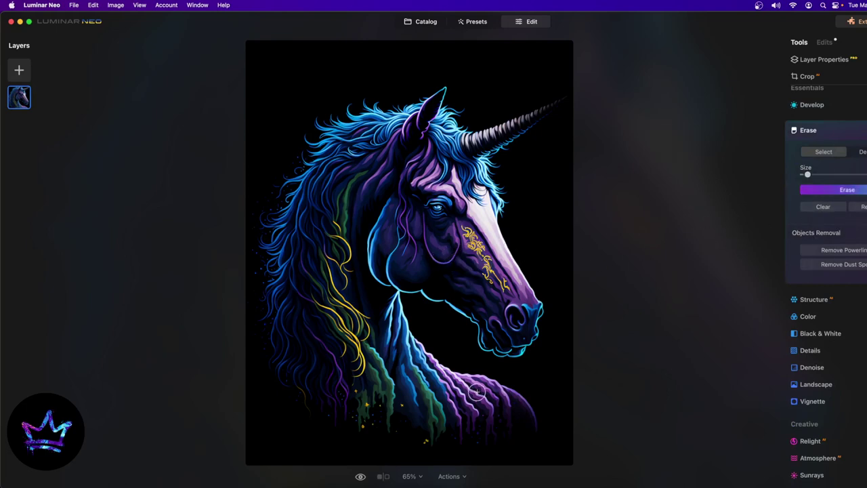
left_click_drag(807, 174, 803, 174)
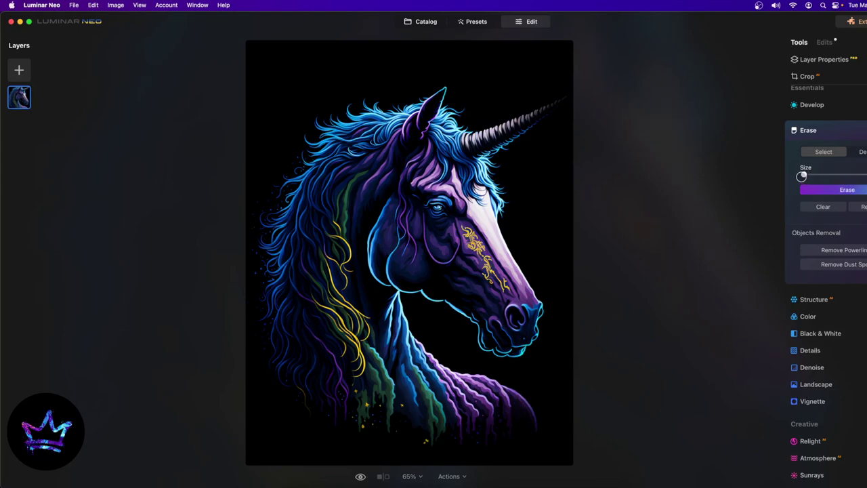
scroll(418, 242, "up", 3)
scroll(419, 229, "up", 2)
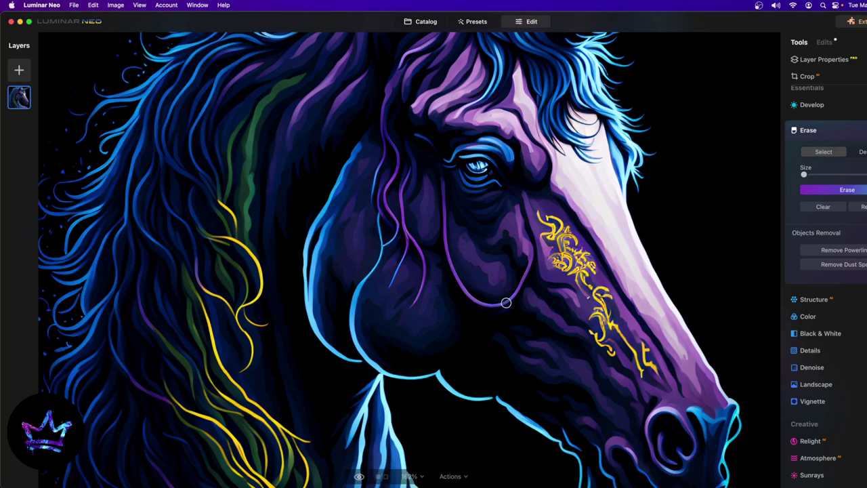
mouse_move(504, 301)
left_mouse_down()
mouse_move(477, 303)
mouse_move(463, 290)
left_mouse_up()
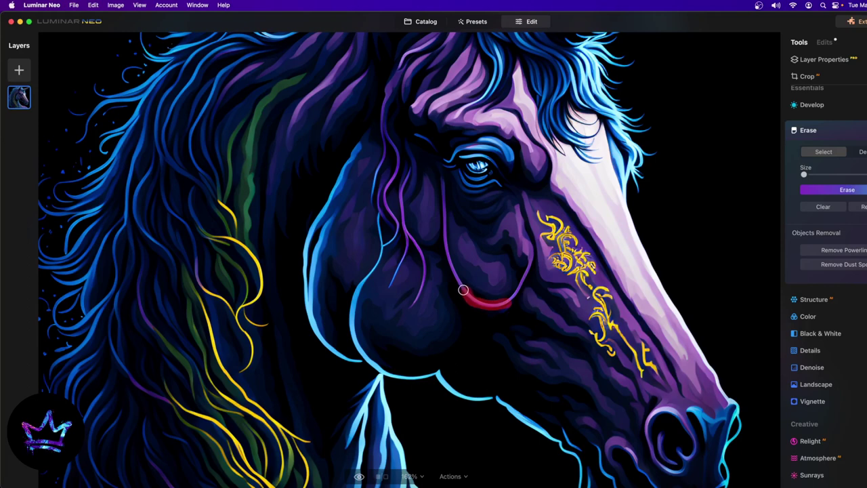
left_click(845, 190)
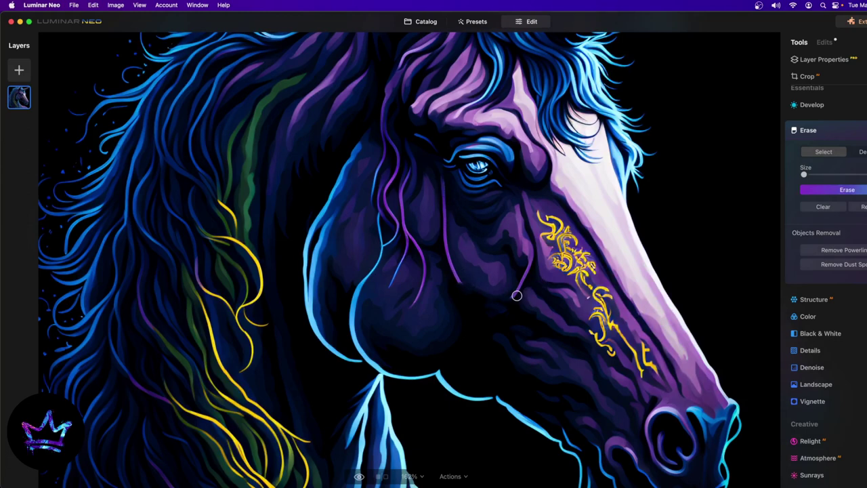
Erase the short remaining purple line on the cheek beside the gold ornament
left_click_drag(511, 297, 532, 256)
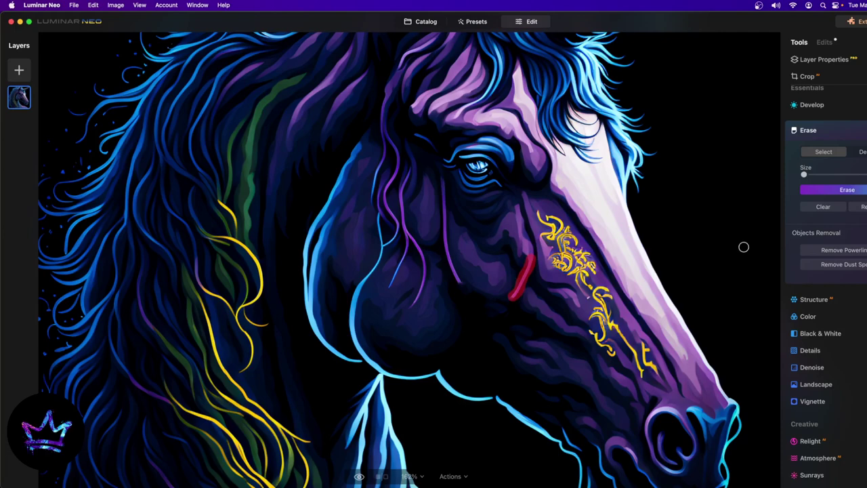
left_click(845, 196)
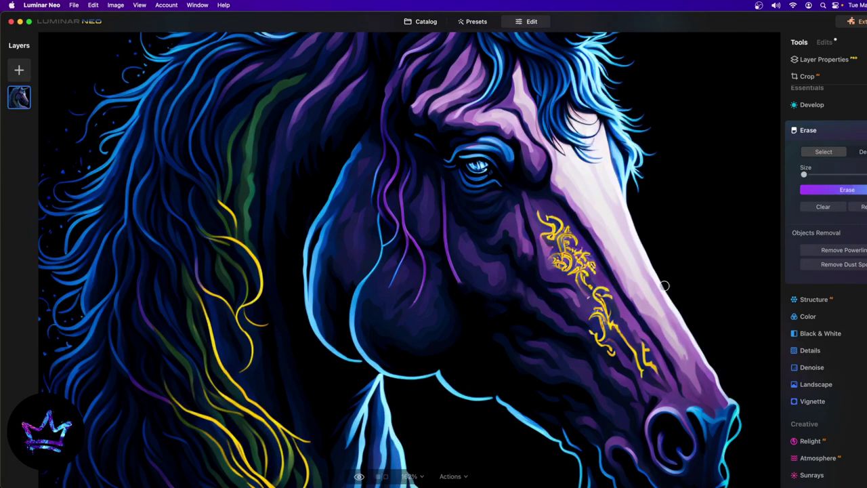
key("super+0")
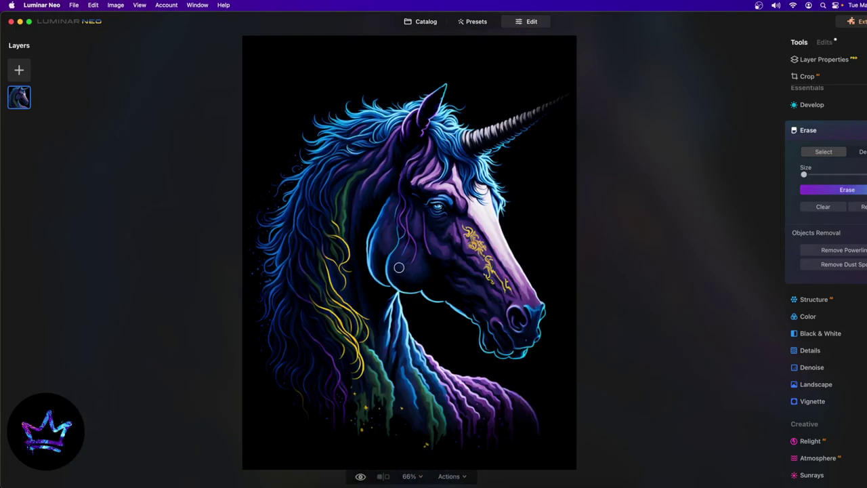
Erase the long vertical purple line running down the cheek from beside the eye
scroll(420, 246, "up", 5)
scroll(420, 246, "up", 4)
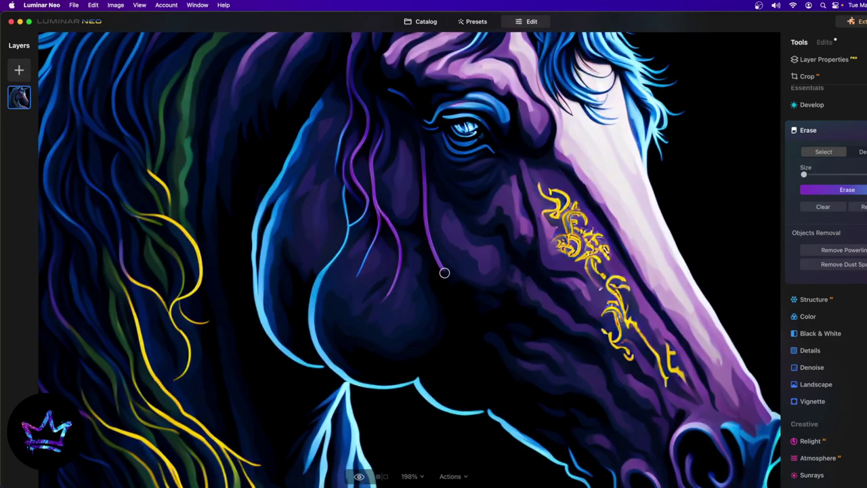
left_click(440, 267)
left_click_drag(440, 267, 417, 143)
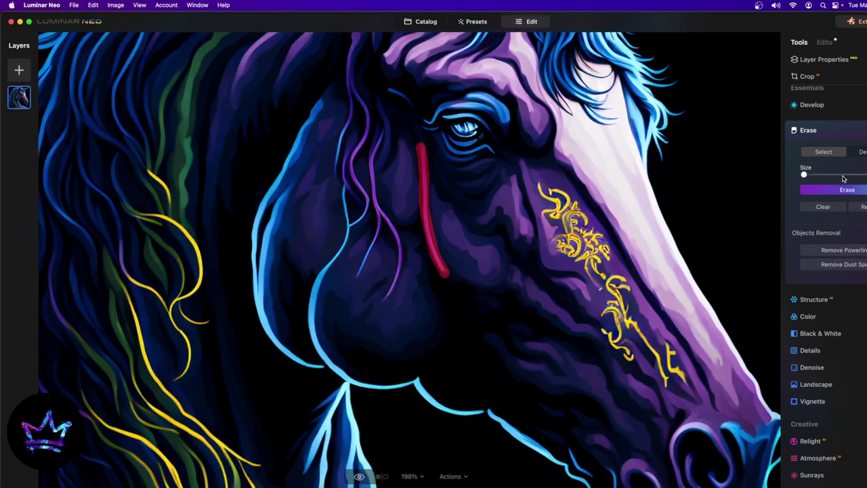
left_click(846, 190)
scroll(488, 318, "down", 8)
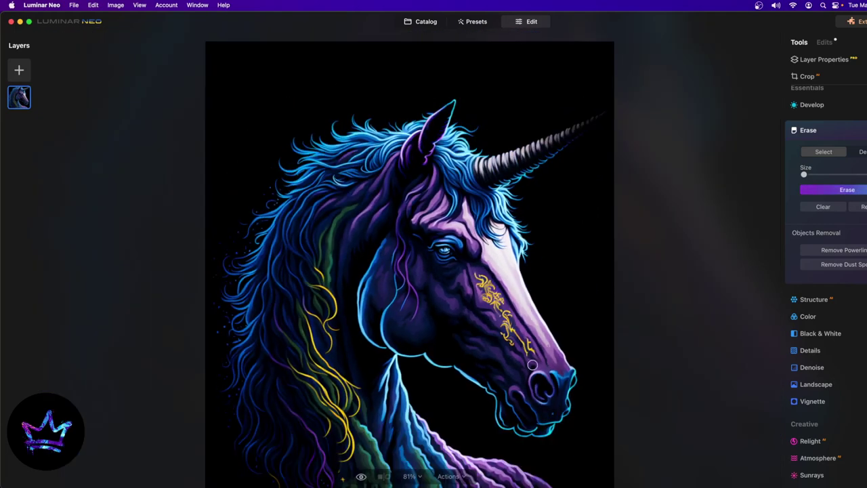
Erase the curved purple line crossing the base of the unicorn's ear
scroll(409, 232, "up", 3)
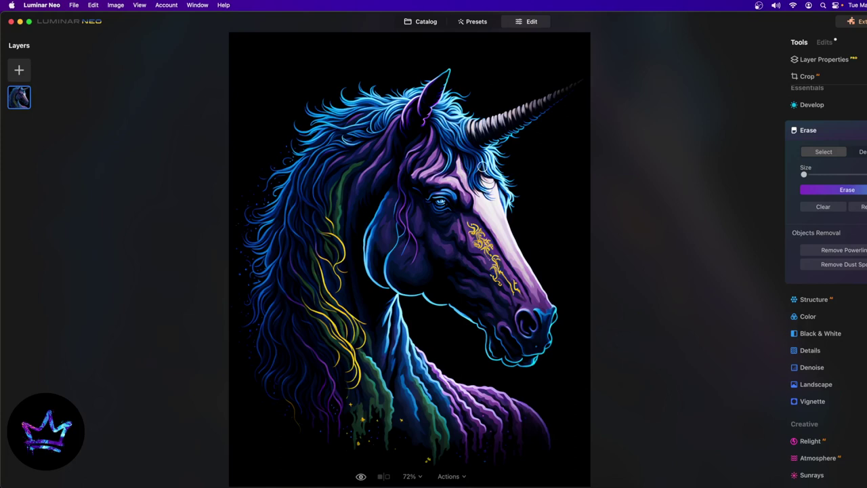
scroll(406, 410, "down", 3)
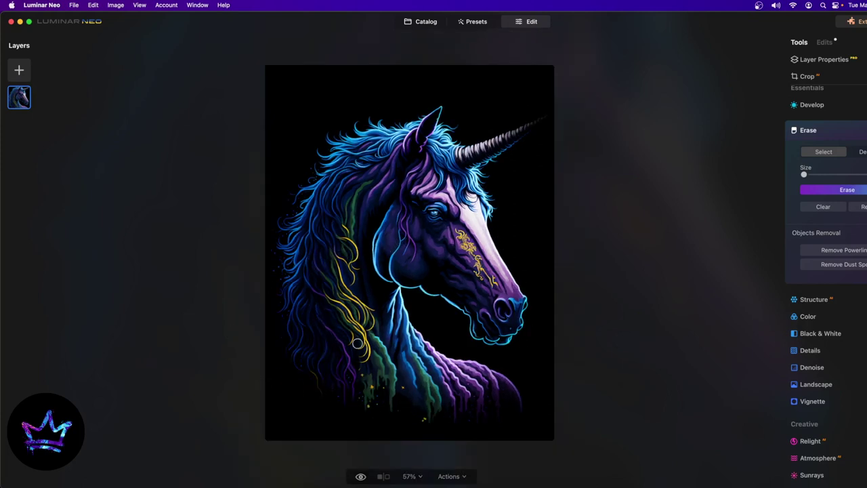
scroll(420, 121, "up", 10)
scroll(407, 243, "up", 2)
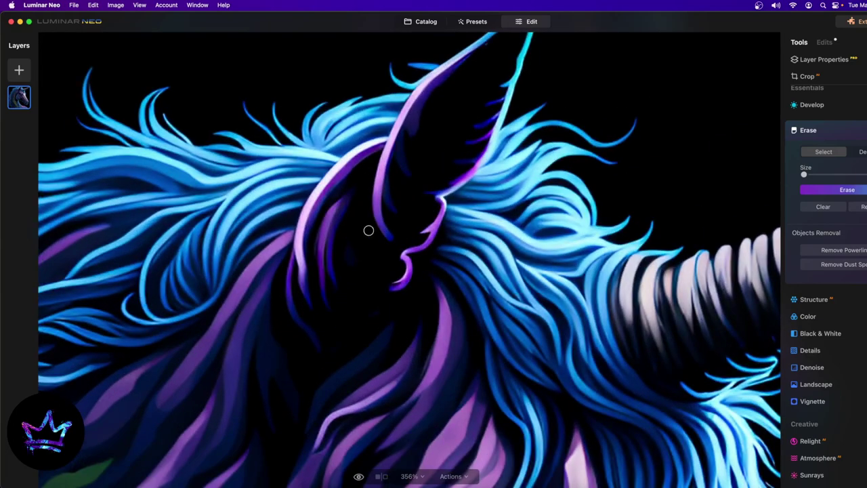
scroll(406, 183, "down", 4)
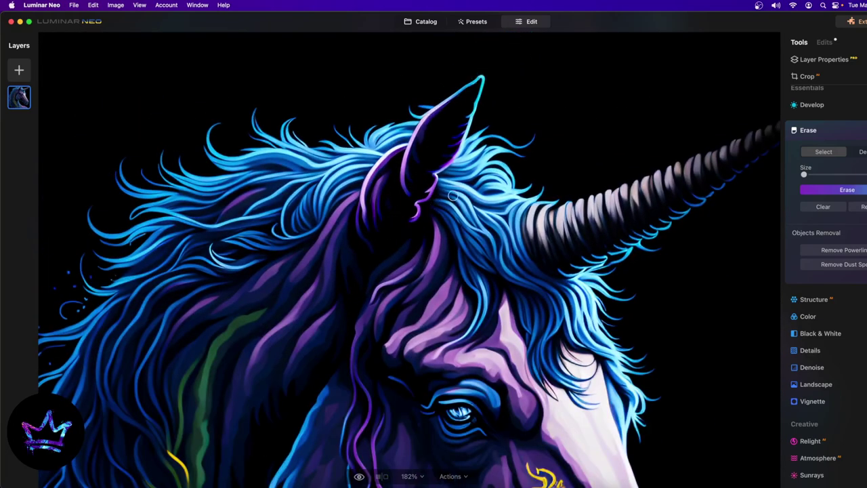
mouse_move(412, 202)
left_mouse_down()
mouse_move(402, 174)
mouse_move(408, 153)
left_mouse_up()
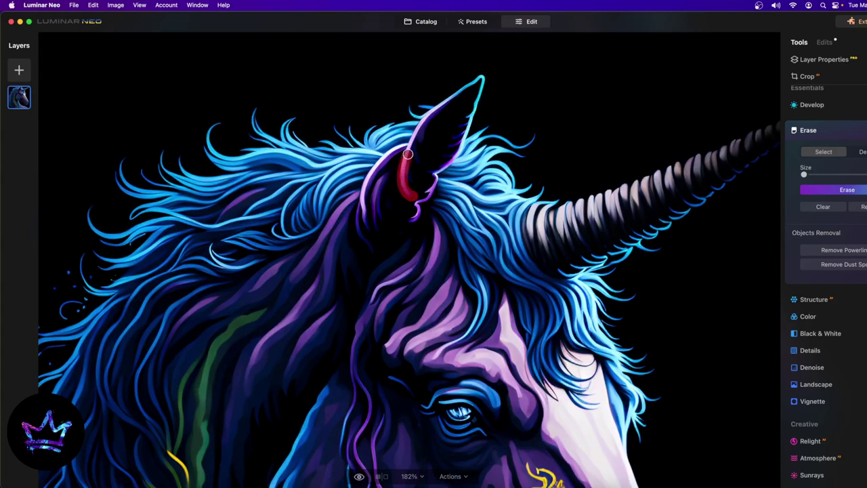
left_click(817, 193)
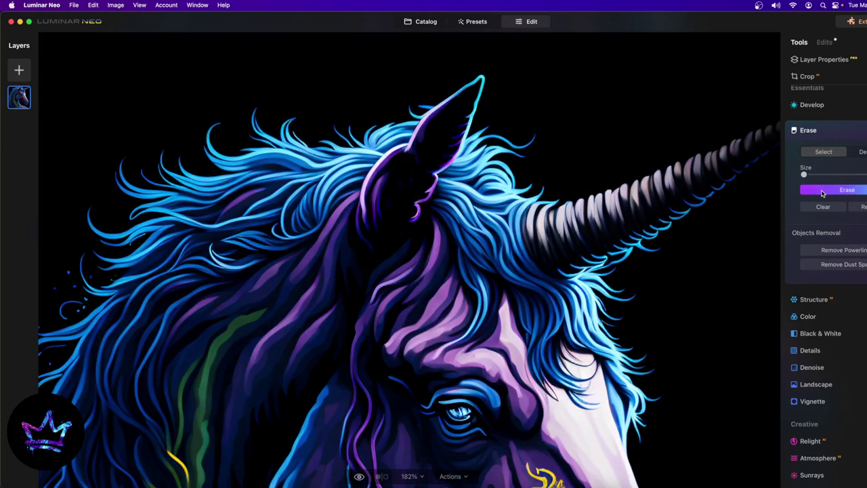
Erase the rest of the purple line inside the lower ear and the leftover patch along the ear's left edge
left_click(407, 178)
left_click_drag(407, 178, 423, 133)
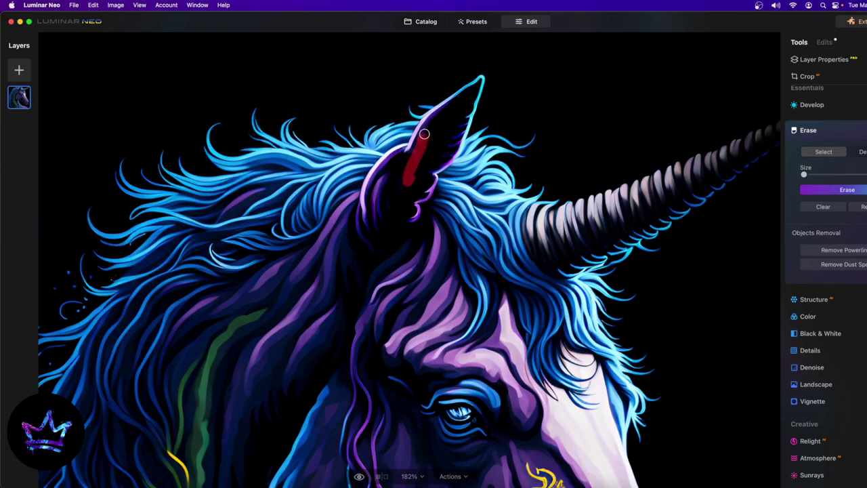
left_click(865, 194)
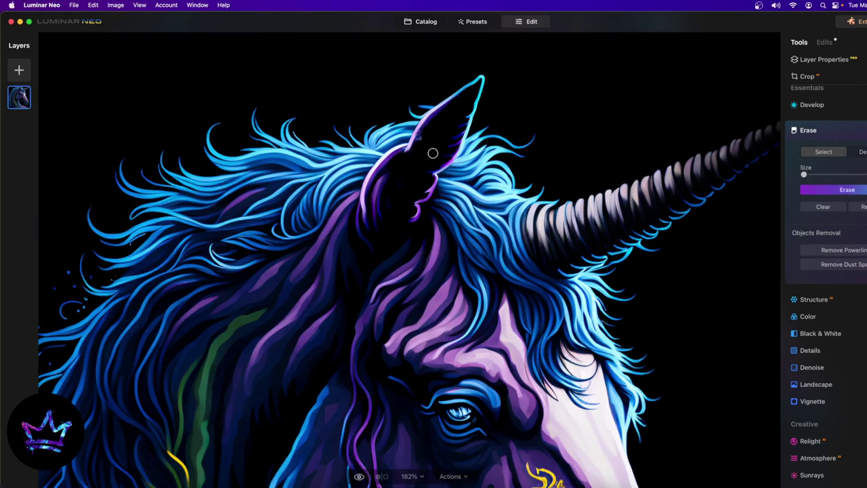
left_click_drag(426, 137, 406, 153)
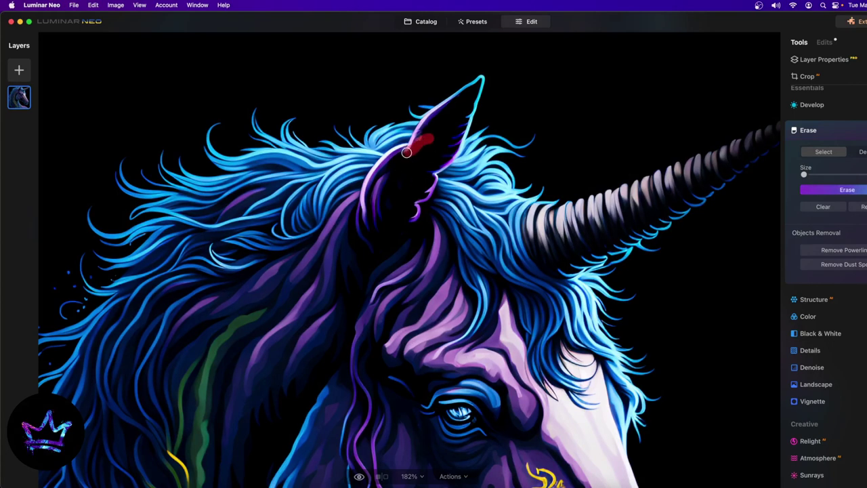
left_click(847, 189)
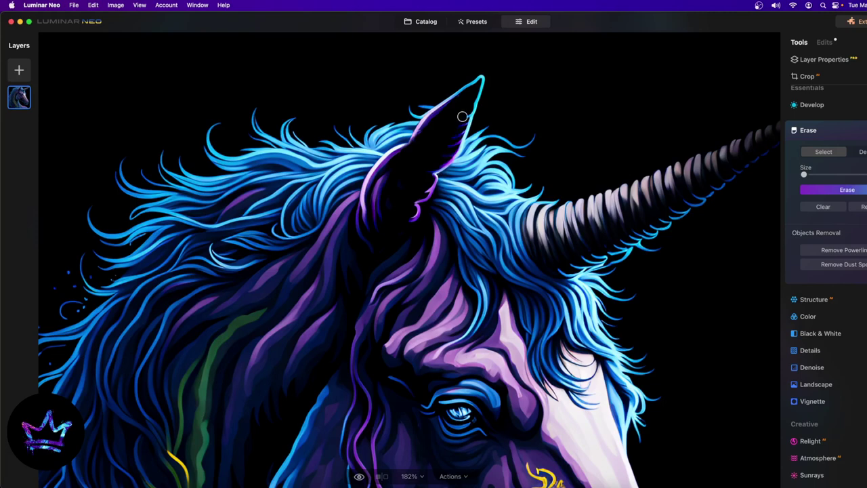
Try to erase the jagged purple shading along the ear's right inner edge, and undo the erasure
left_click_drag(462, 117, 429, 170)
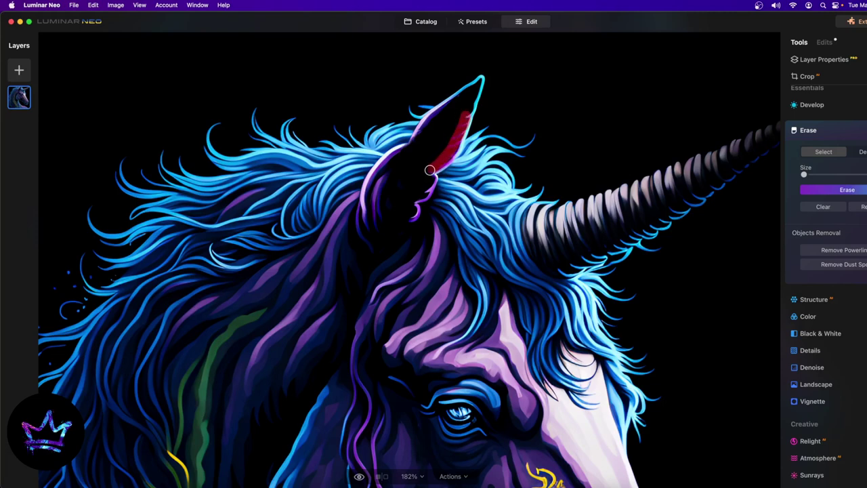
left_click(846, 190)
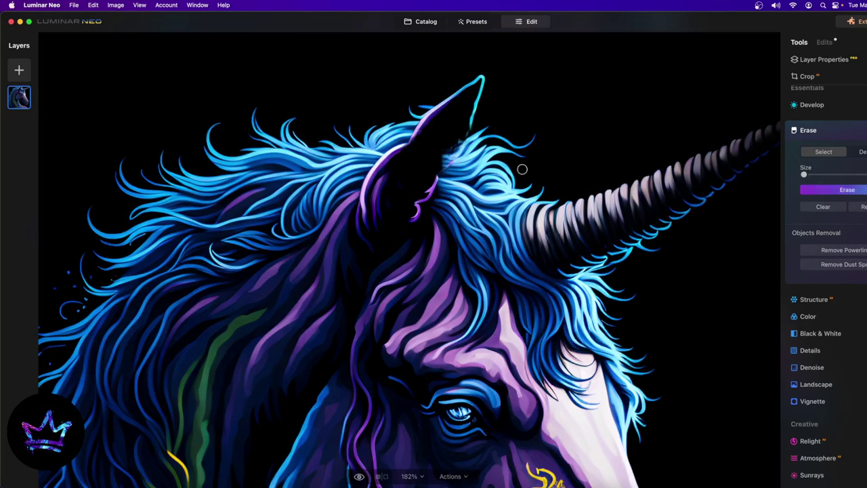
key("super+z")
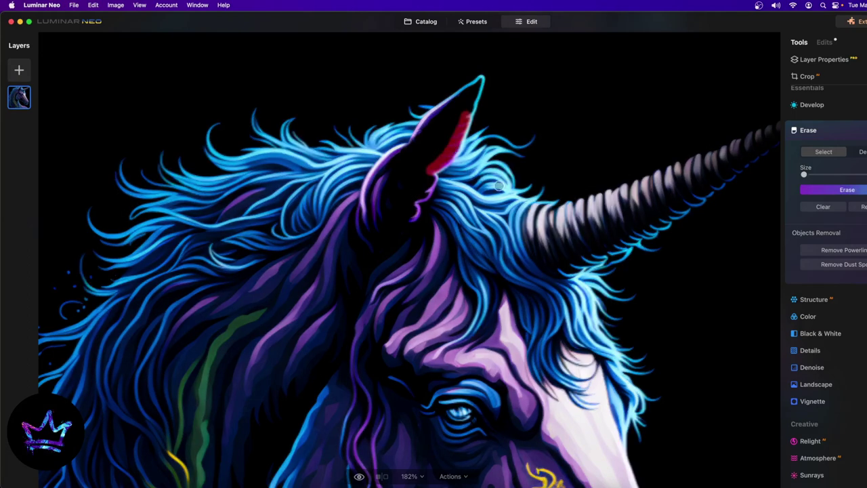
Clear the current mask and erase the jagged purple shading along the ear's right inner edge with a smaller brush
left_click(836, 210)
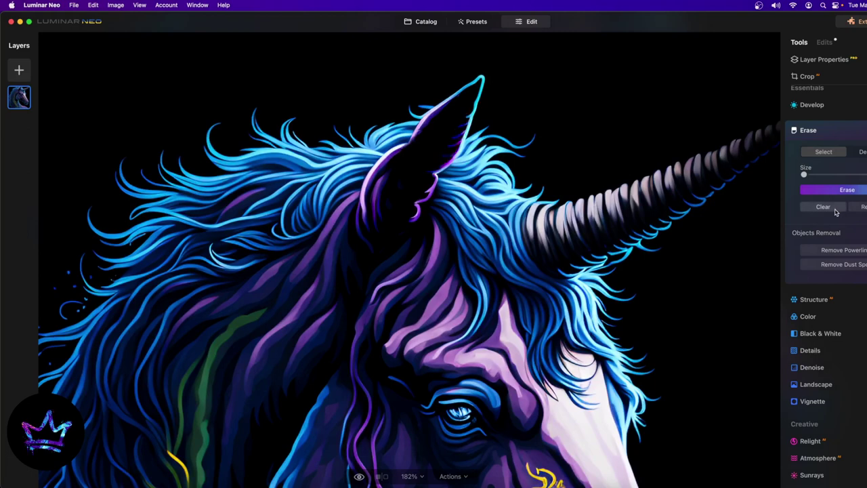
mouse_move(803, 175)
left_mouse_down()
mouse_move(812, 174)
mouse_move(803, 175)
left_mouse_up()
mouse_move(452, 137)
left_mouse_down()
mouse_move(461, 133)
mouse_move(447, 145)
mouse_move(455, 143)
left_mouse_up()
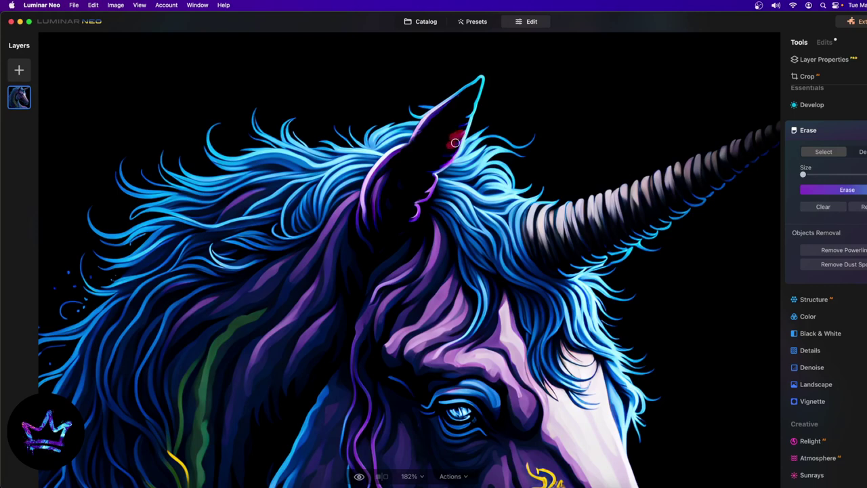
left_click_drag(428, 170, 451, 152)
left_click(862, 192)
left_click(837, 193)
left_click(831, 192)
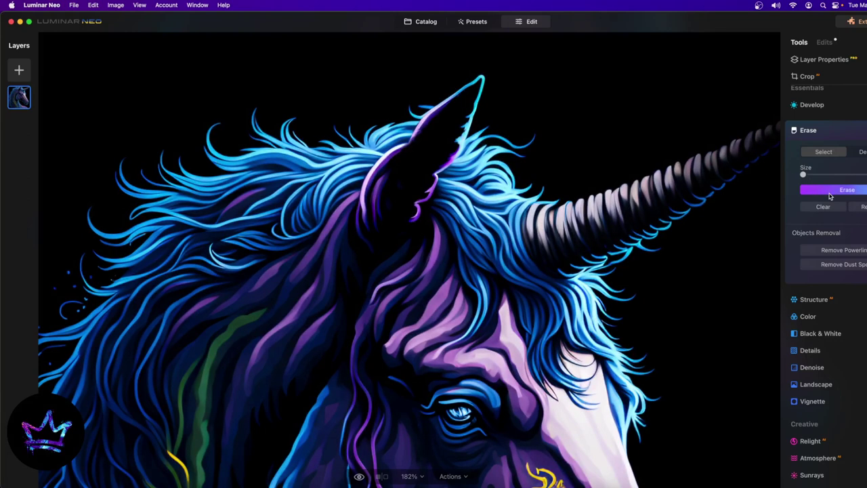
scroll(590, 104, "down", 10)
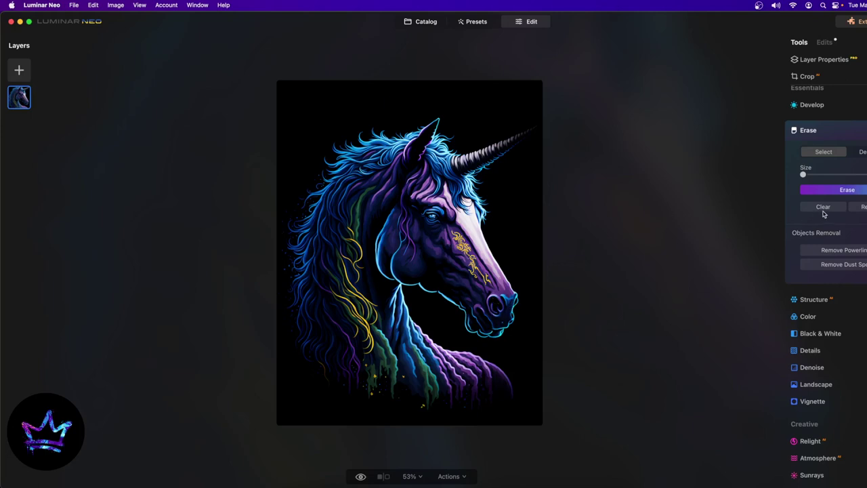
Erase the blue line curving down the inside of the cheek from the purple strands, including its leftover lower part
scroll(377, 249, "up", 3)
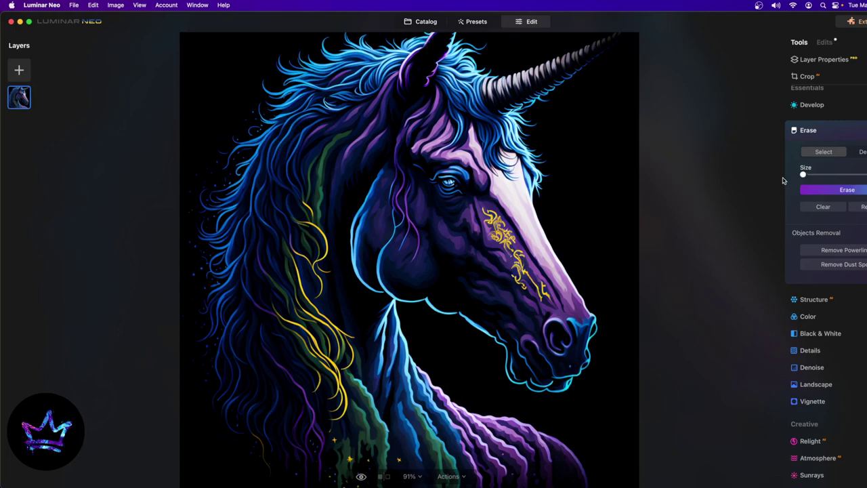
scroll(384, 248, "down", 3)
scroll(365, 191, "up", 6)
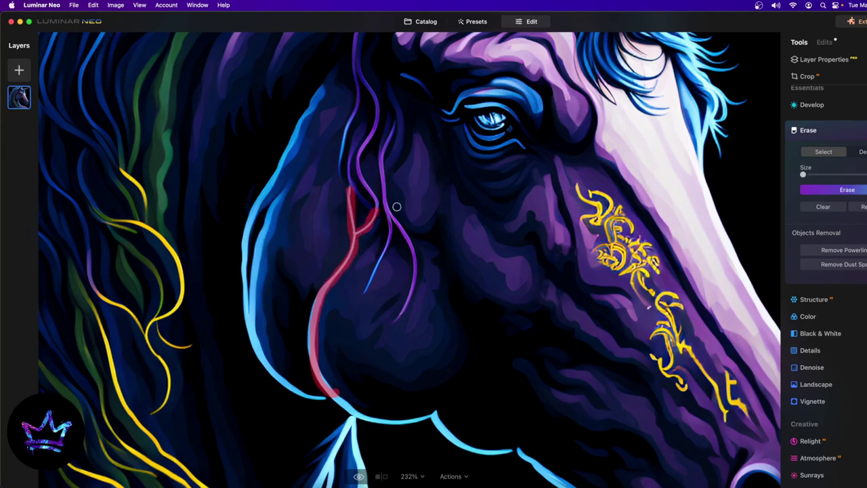
left_click(854, 193)
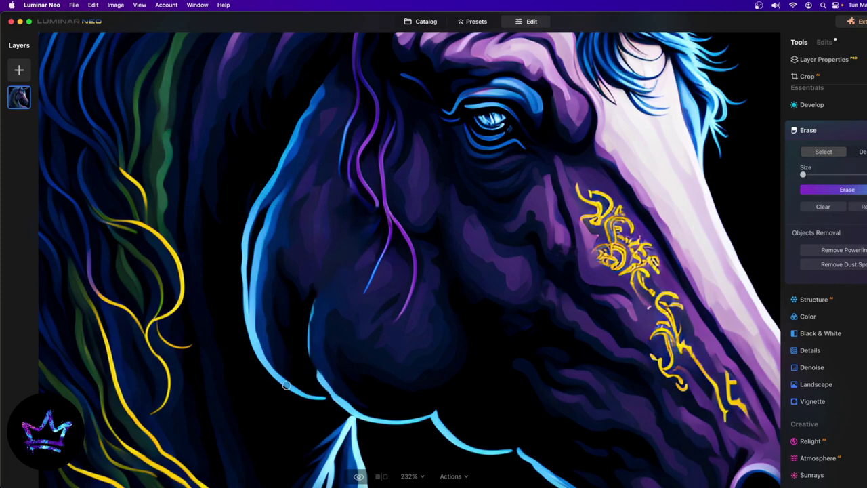
left_click_drag(308, 352, 307, 317)
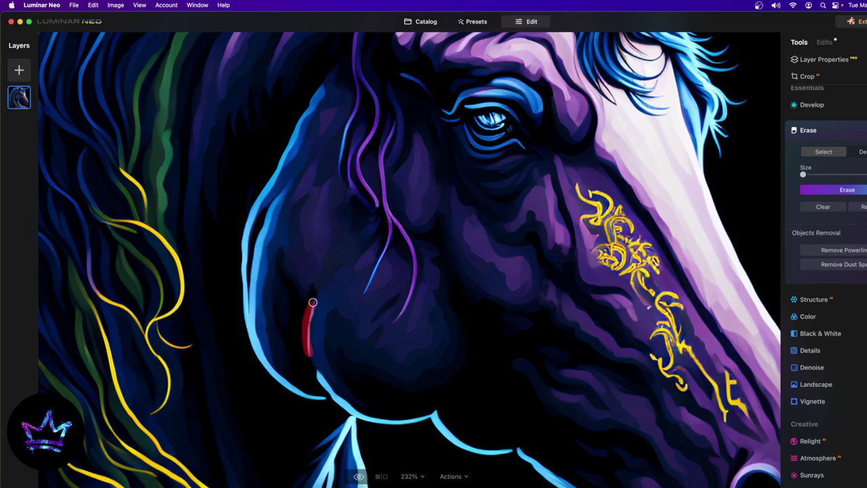
scroll(345, 281, "down", 5)
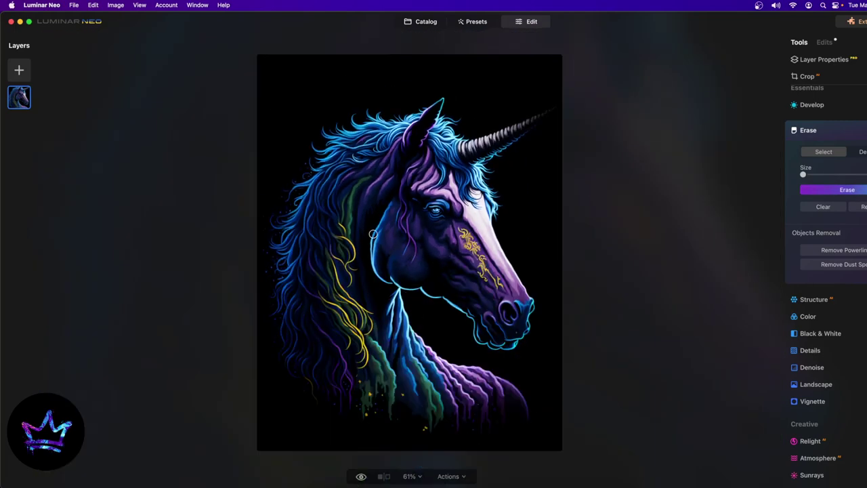
Erase the bright blue segment above the neck's peak and the lower tip of the outer cheek outline
scroll(395, 282, "up", 5)
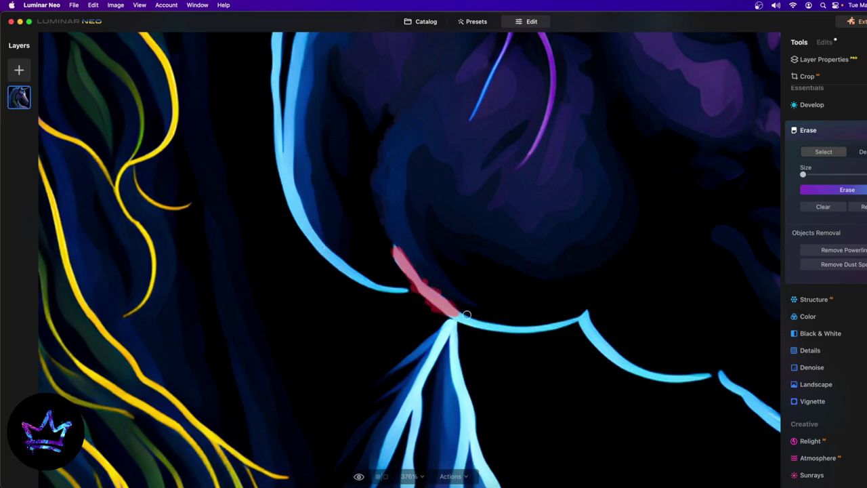
left_click(864, 192)
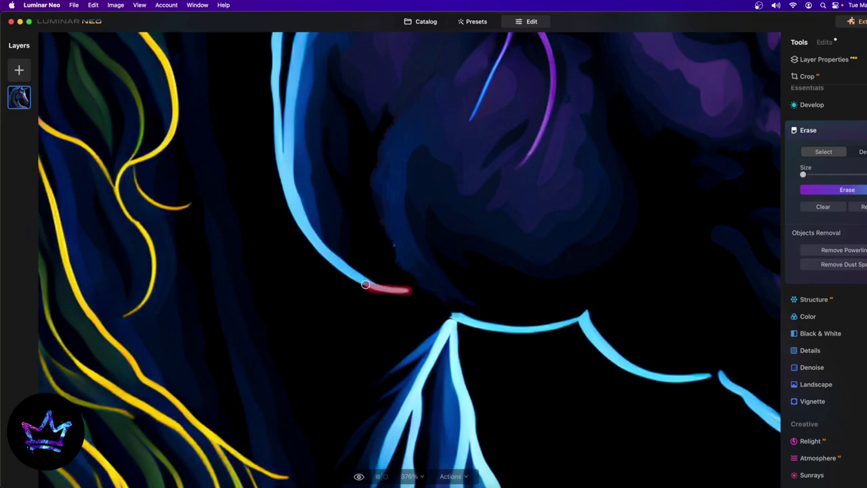
left_click(858, 191)
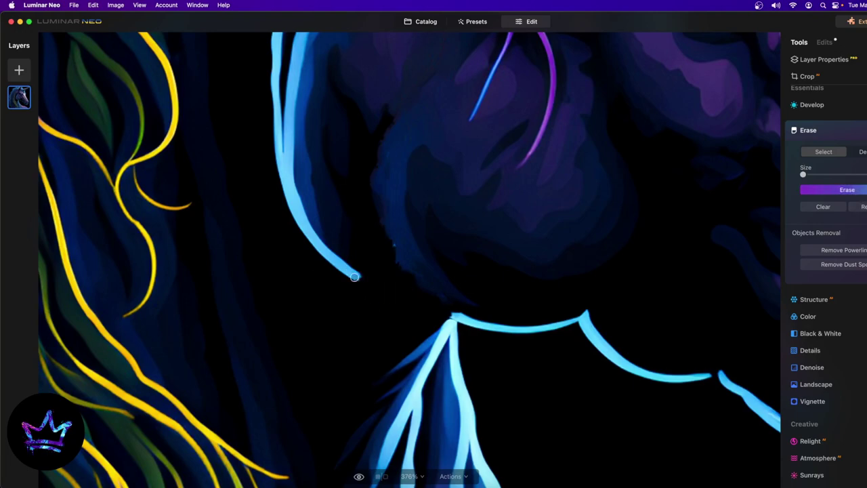
scroll(565, 313, "down", 5)
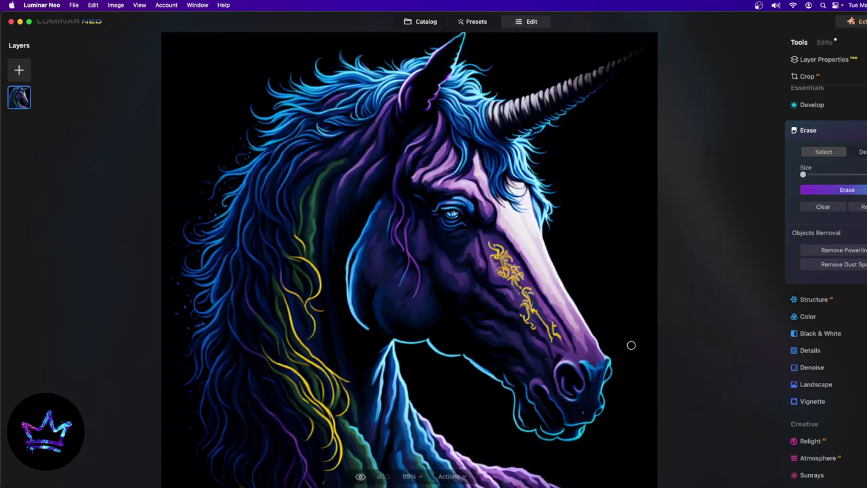
Enlarge the brush slightly and erase the curved blue outline segment under the jaw, right of the pointed corner
scroll(631, 345, "up", 3)
scroll(446, 332, "up", 5)
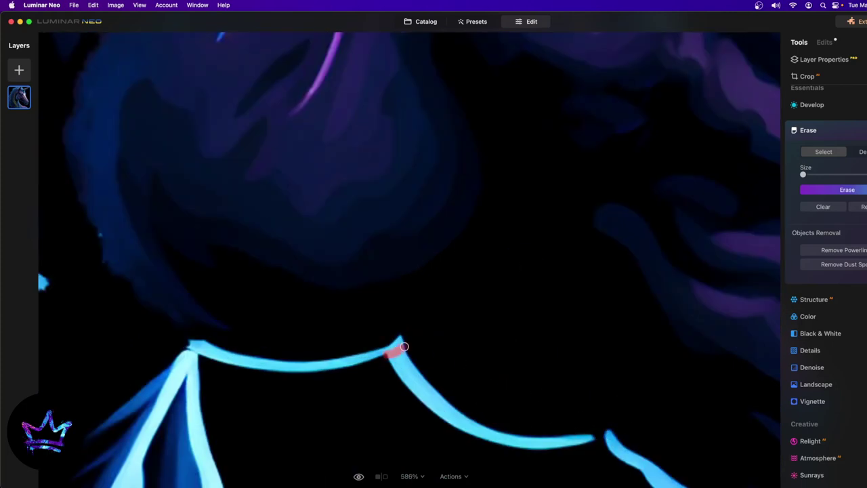
left_click_drag(802, 175, 810, 175)
mouse_move(400, 363)
left_mouse_down()
mouse_move(448, 404)
mouse_move(482, 419)
mouse_move(592, 439)
mouse_move(549, 441)
mouse_move(466, 418)
mouse_move(428, 401)
mouse_move(401, 354)
left_mouse_up()
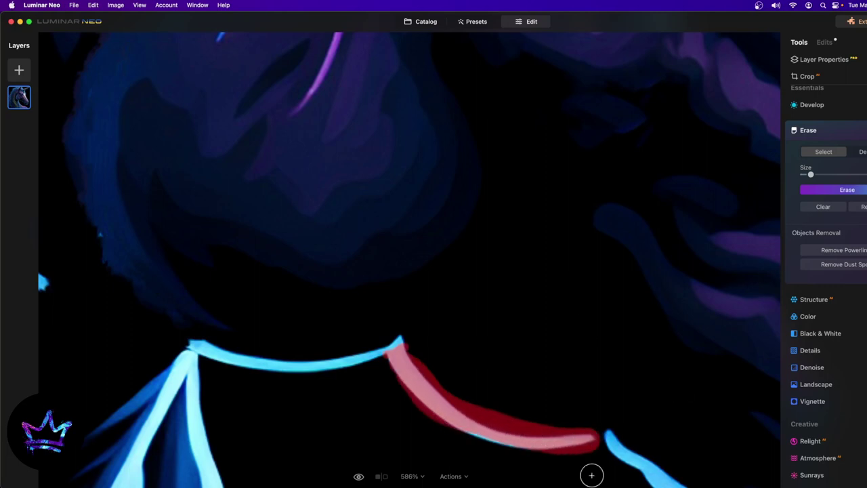
left_click_drag(535, 451, 464, 447)
left_click(829, 191)
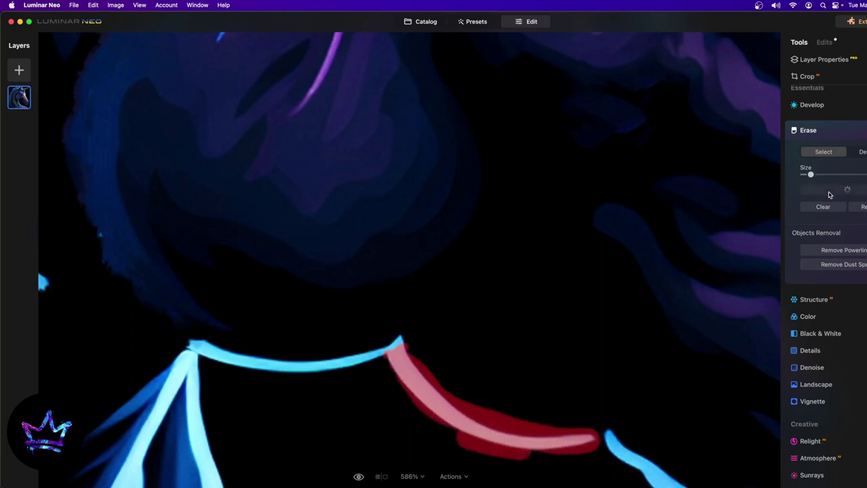
key("super+0")
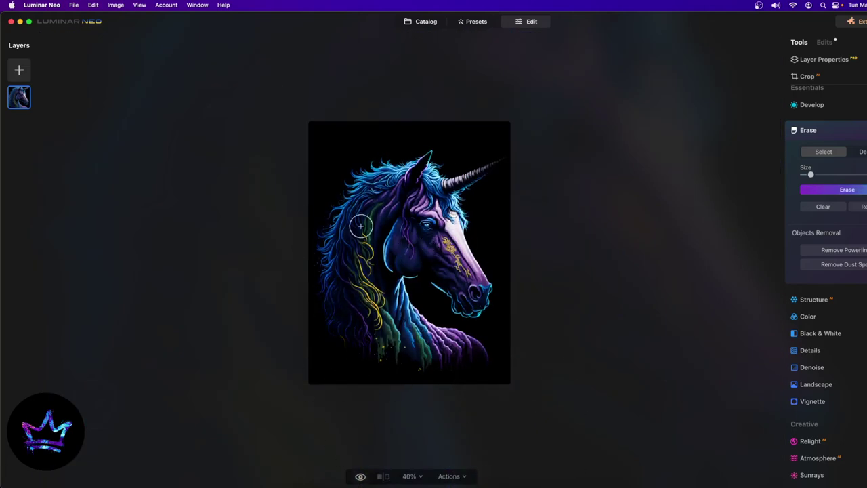
Erase the dark blue band along the cheek's lower left curve and the leftover bright fragment above the neck's peak
scroll(387, 271, "up", 5)
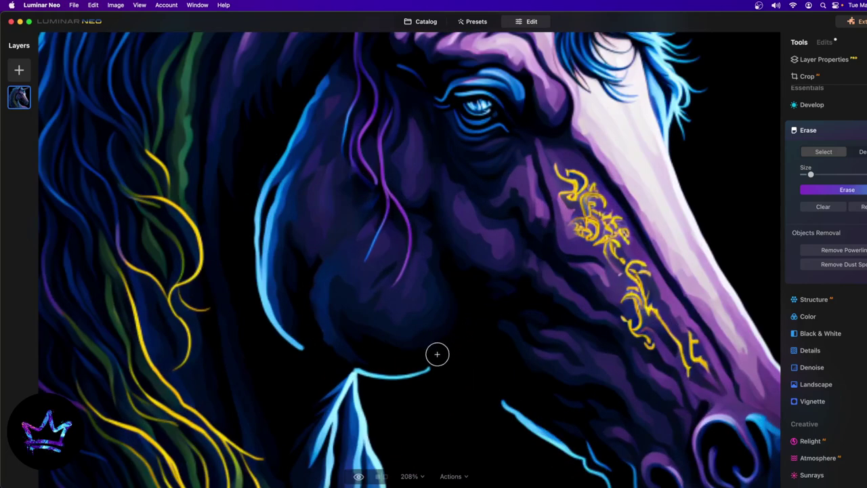
mouse_move(370, 357)
left_mouse_down()
mouse_move(341, 347)
mouse_move(322, 315)
mouse_move(319, 286)
mouse_move(332, 264)
left_mouse_up()
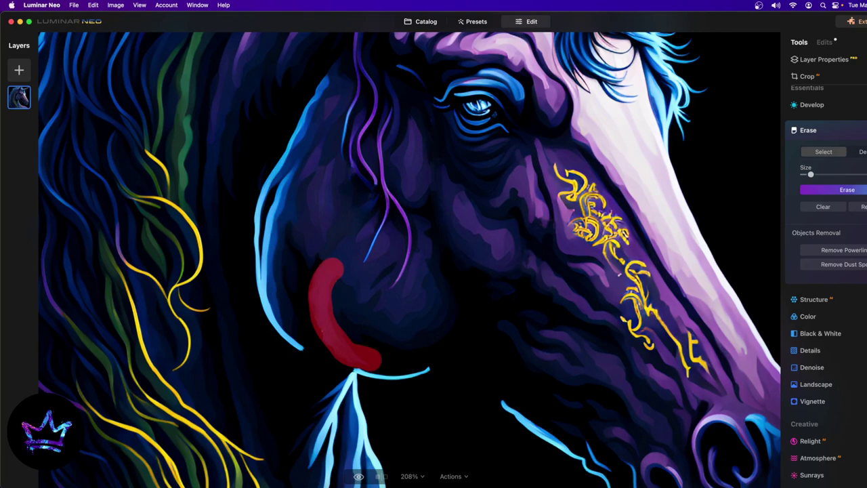
left_click(859, 195)
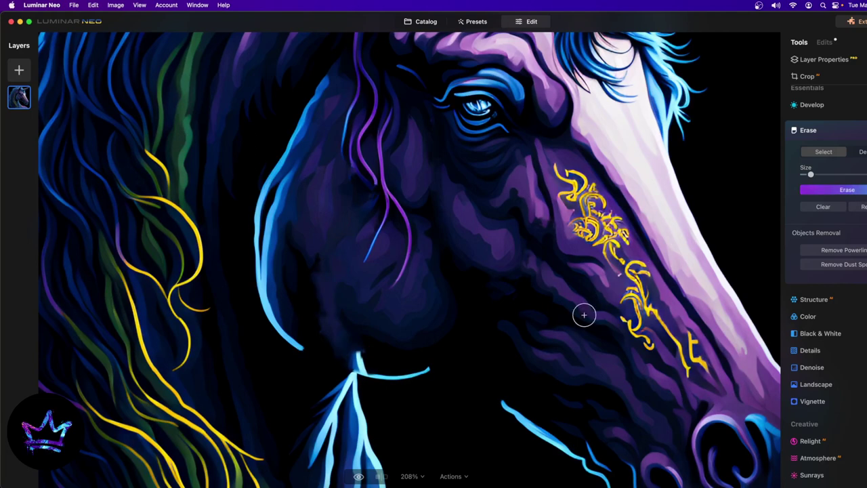
left_click_drag(373, 355, 327, 327)
left_click(844, 190)
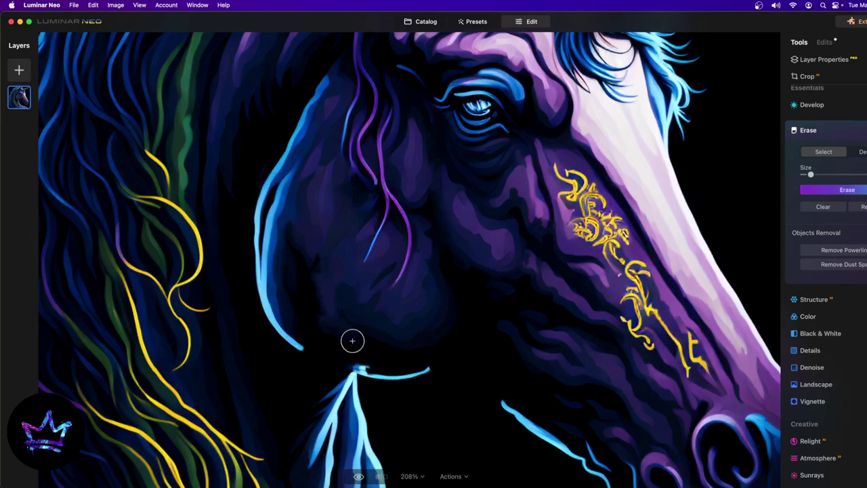
left_click_drag(370, 359, 352, 359)
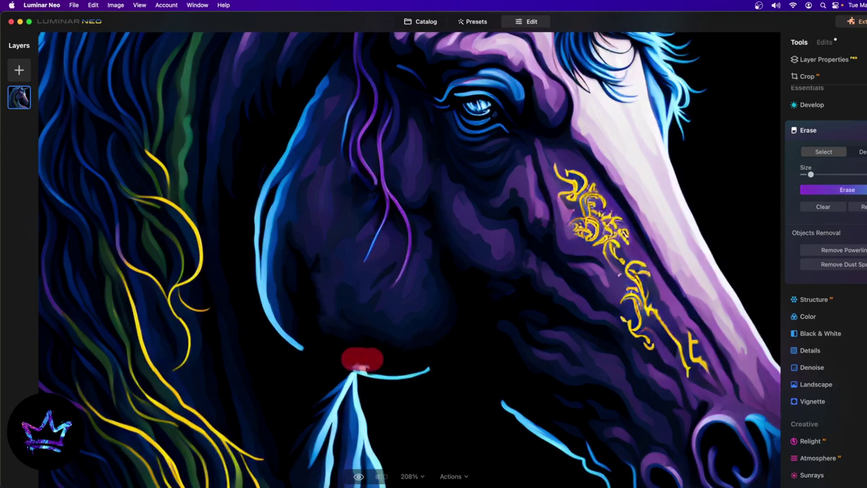
left_click(863, 190)
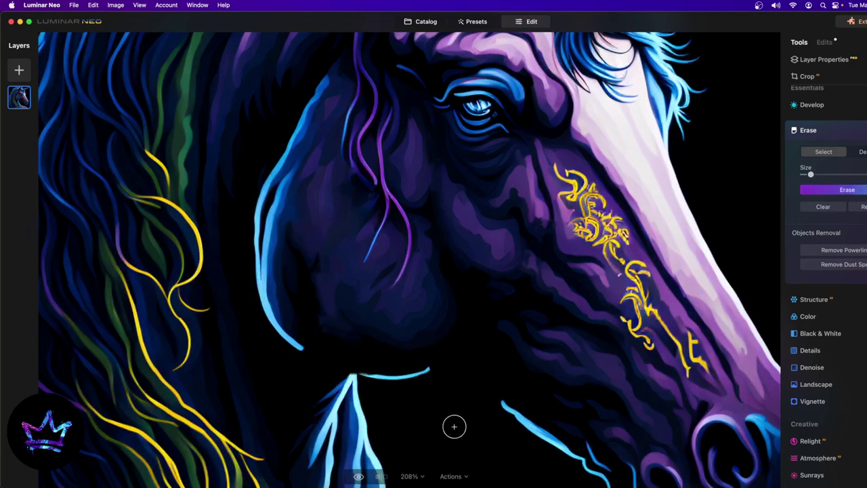
key("super+0")
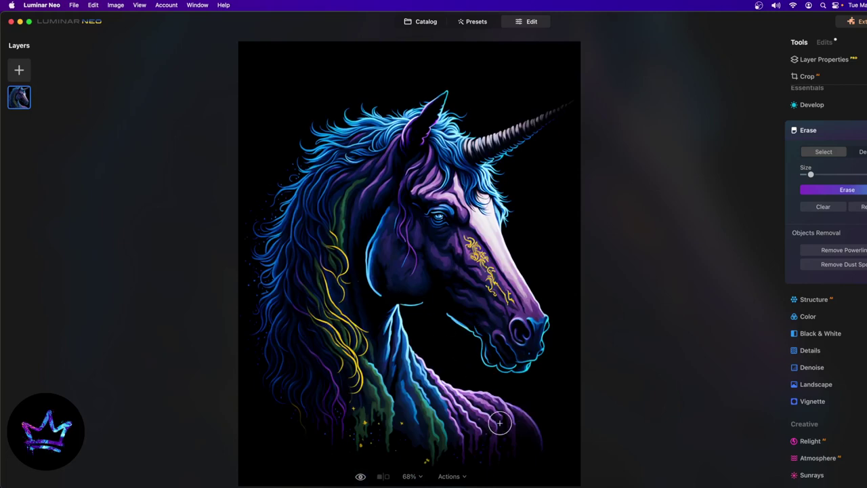
Erase the scalloped light blue outline running beneath the unicorn's chin and lower lip
scroll(521, 440, "down", 2)
scroll(540, 359, "up", 6)
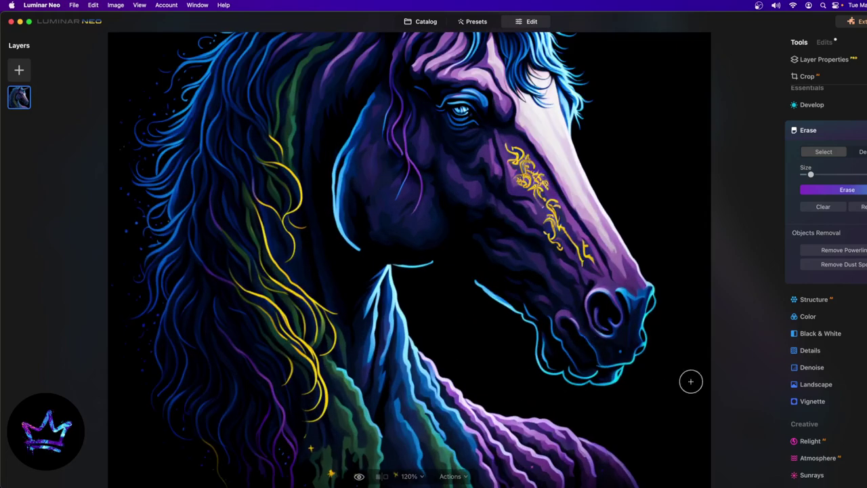
scroll(734, 389, "down", 6)
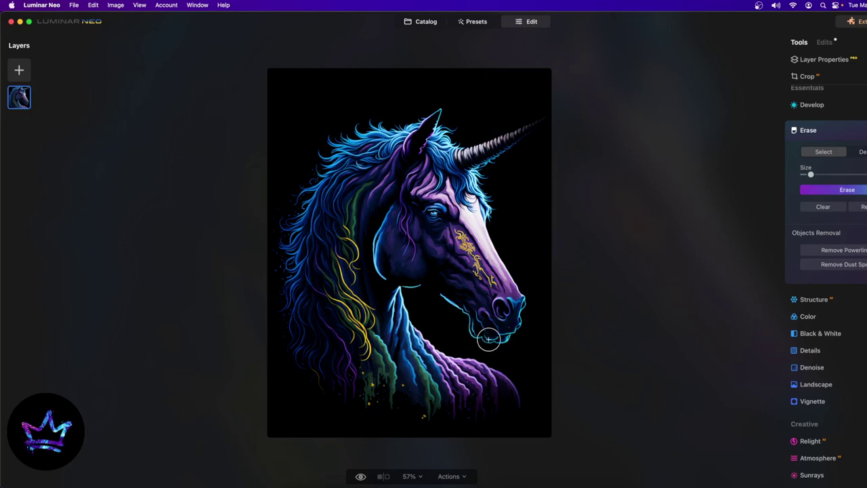
scroll(569, 284, "up", 5)
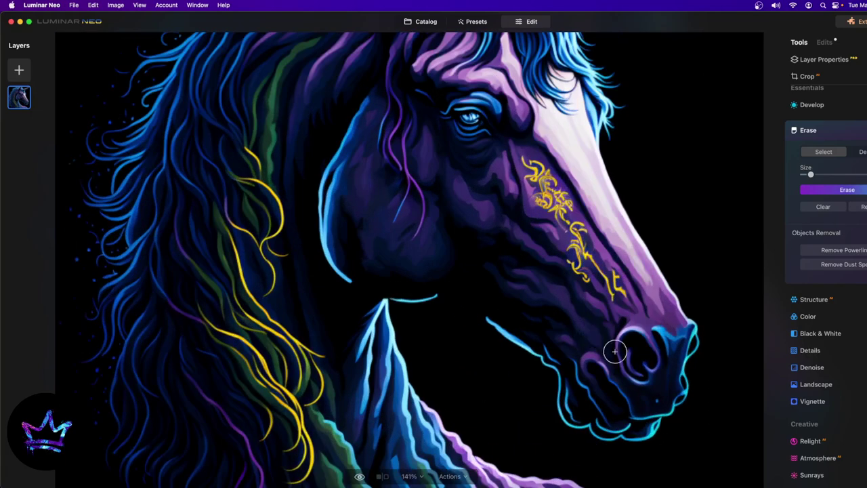
scroll(614, 351, "down", 5)
scroll(610, 379, "up", 10)
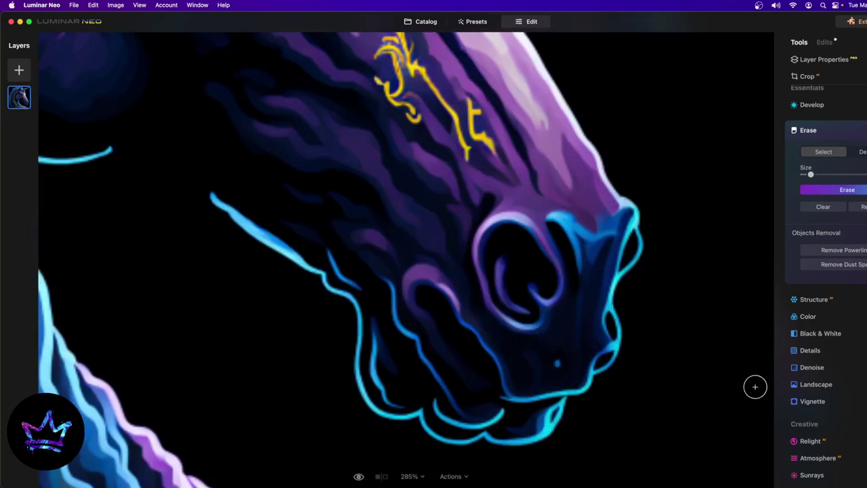
scroll(436, 385, "down", 4)
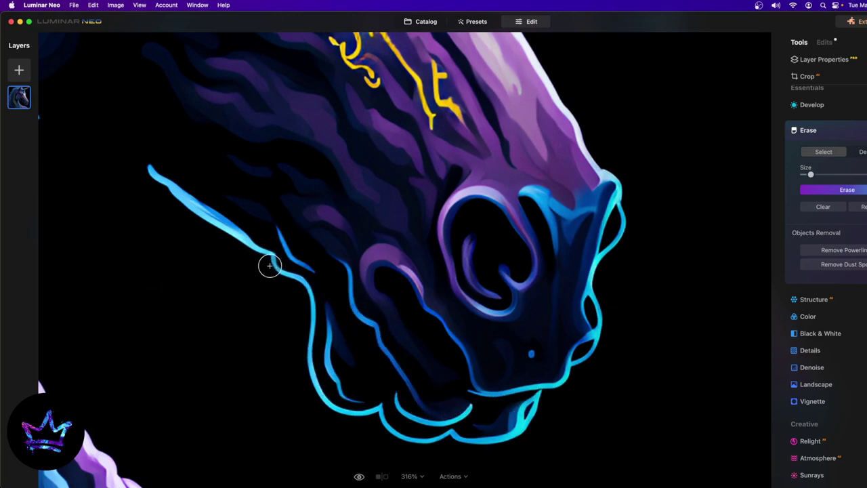
mouse_move(305, 310)
left_mouse_down()
mouse_move(336, 376)
mouse_move(354, 400)
mouse_move(328, 324)
mouse_move(307, 347)
mouse_move(310, 380)
mouse_move(344, 413)
mouse_move(367, 417)
mouse_move(396, 402)
mouse_move(395, 424)
mouse_move(420, 433)
mouse_move(381, 402)
left_mouse_up()
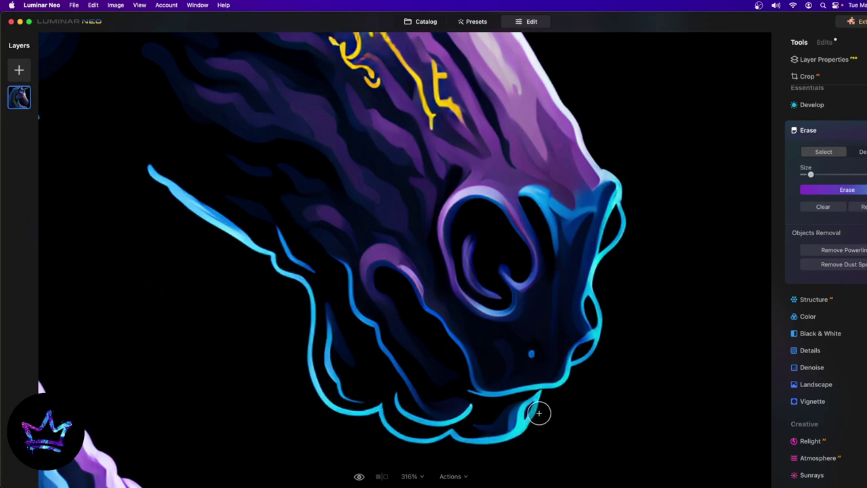
mouse_move(540, 402)
left_mouse_down()
mouse_move(517, 429)
mouse_move(459, 436)
left_mouse_up()
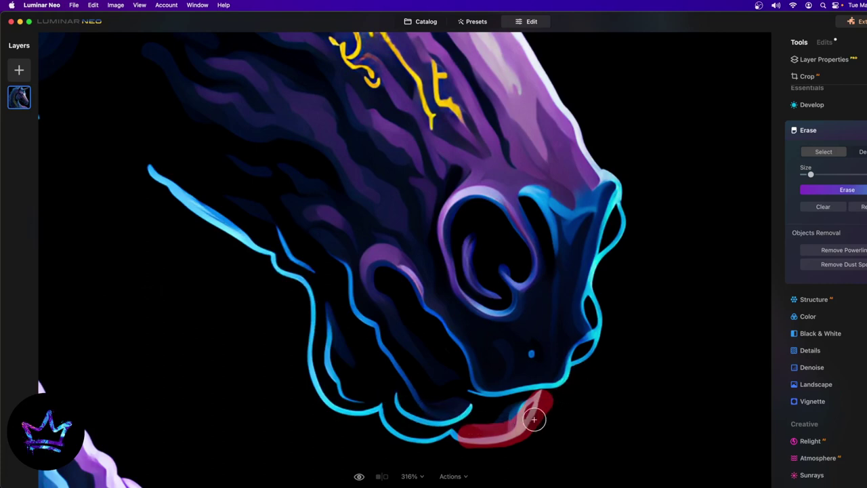
mouse_move(503, 435)
left_mouse_down()
mouse_move(430, 440)
mouse_move(386, 413)
mouse_move(325, 399)
mouse_move(355, 393)
left_mouse_up()
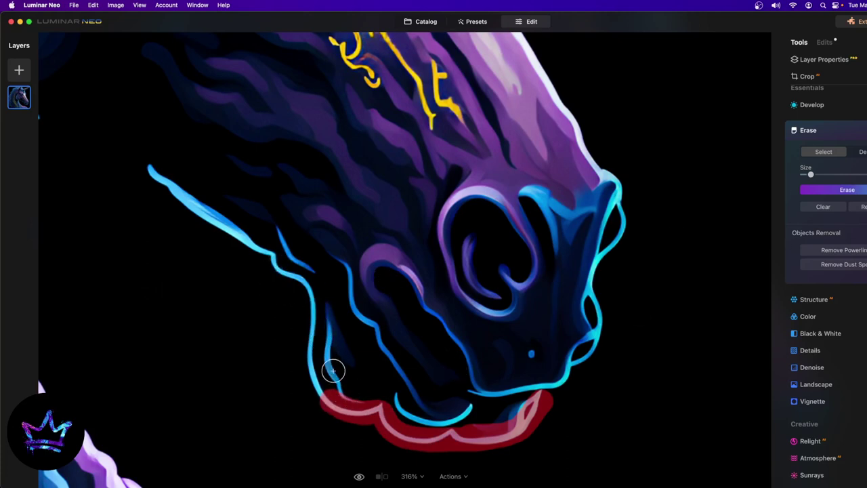
left_click(858, 191)
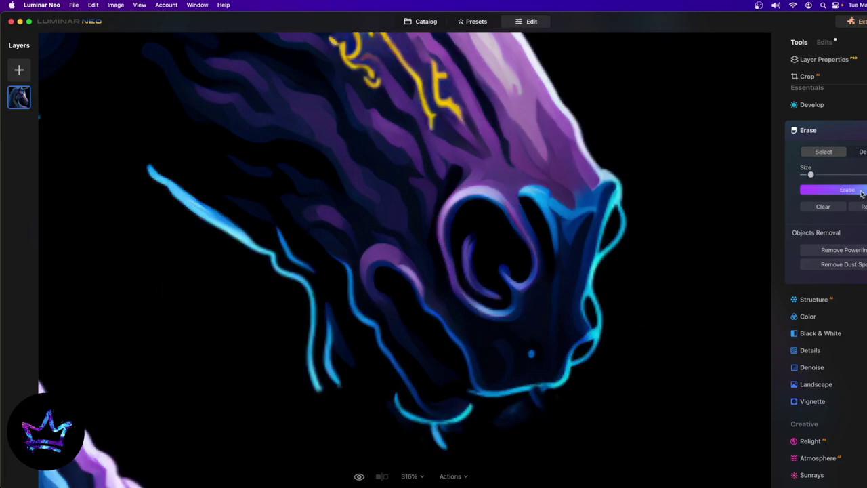
Erase the dark blue smudge beneath the unicorn's chin, just below the muzzle's lower outline
scroll(606, 387, "down", 5)
scroll(687, 422, "up", 10)
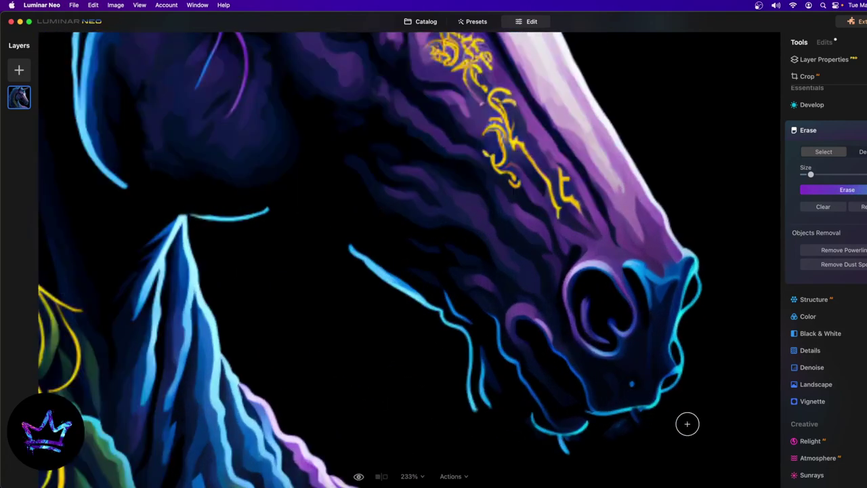
mouse_move(606, 418)
left_mouse_down()
mouse_move(562, 427)
mouse_move(555, 437)
mouse_move(606, 413)
mouse_move(593, 405)
left_mouse_up()
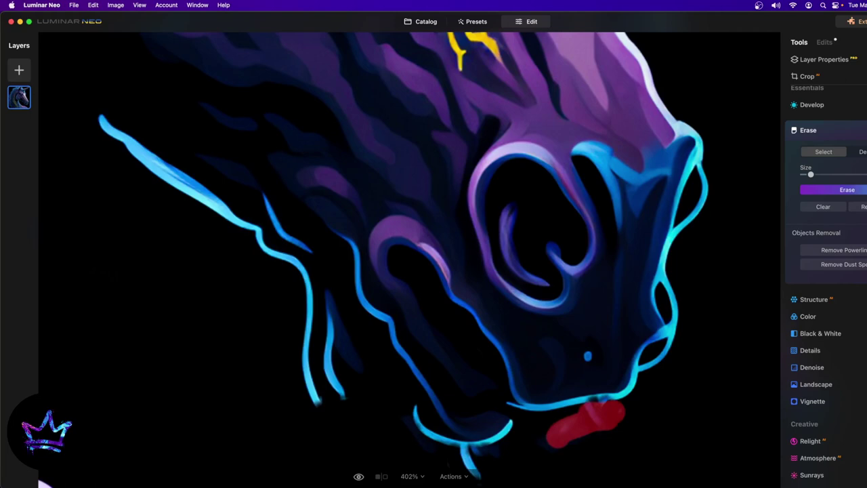
left_click(846, 190)
Erase the short light blue drip hanging below the curved line under the unicorn's lower lip
scroll(538, 377, "down", 5)
scroll(556, 411, "up", 8)
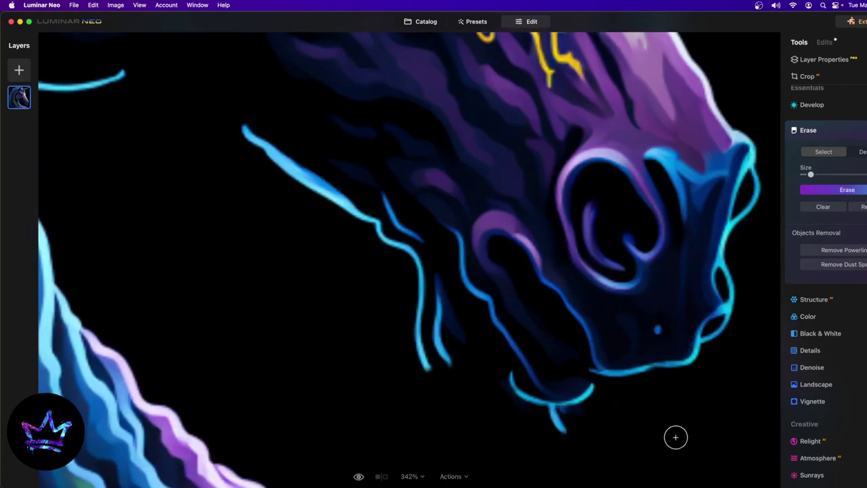
scroll(576, 434, "up", 3)
mouse_move(579, 448)
left_mouse_down()
mouse_move(553, 407)
mouse_move(560, 418)
mouse_move(608, 411)
left_mouse_up()
left_click(848, 192)
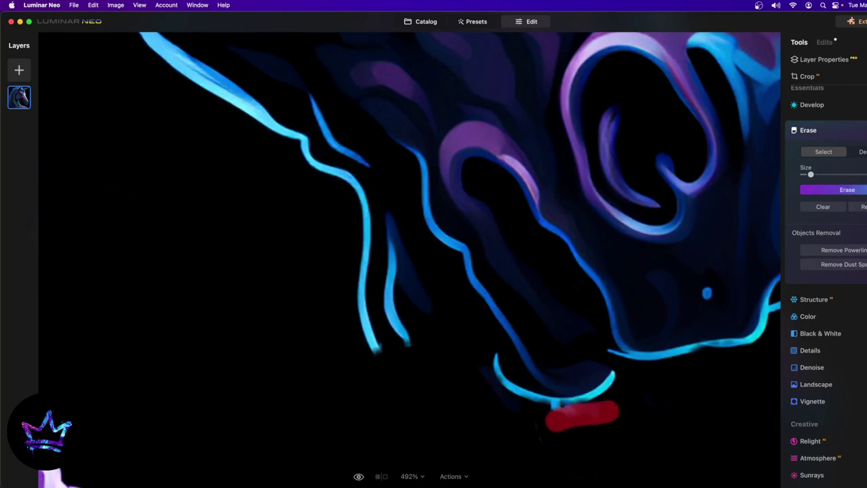
left_click(849, 189)
Erase the isolated blue dot on the dark part of the unicorn's muzzle, below the nostril
scroll(701, 289, "down", 5)
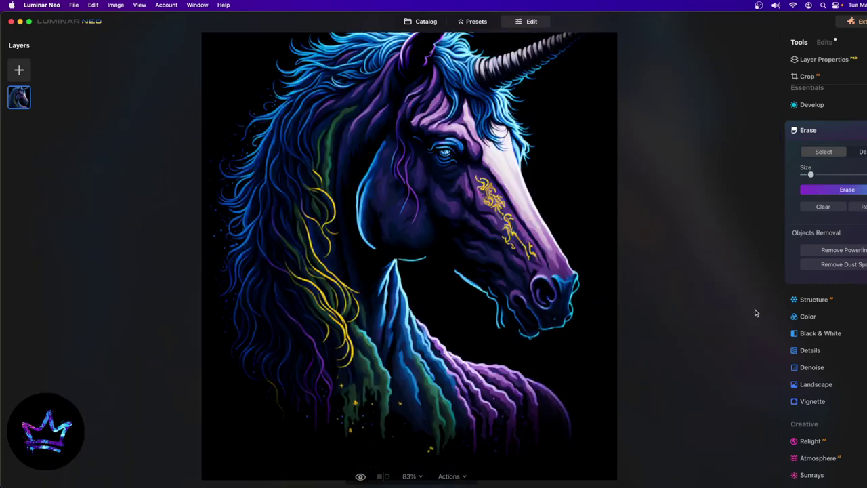
scroll(578, 304, "up", 5)
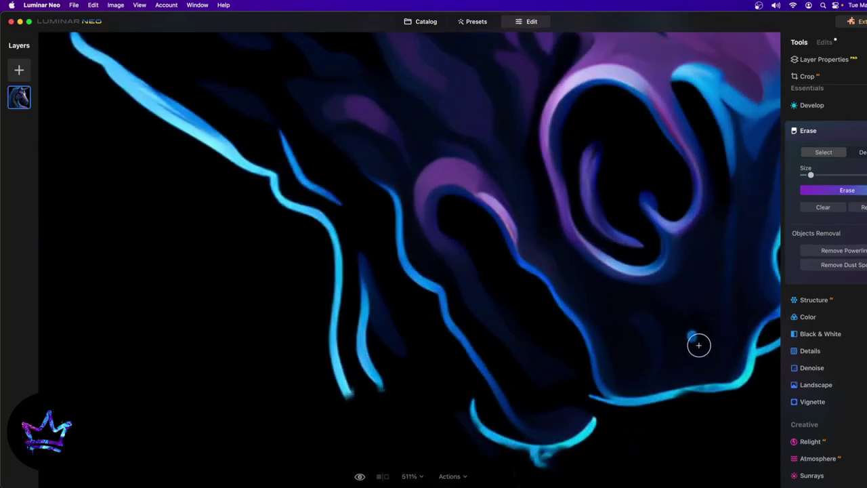
left_click(695, 338)
left_click(831, 192)
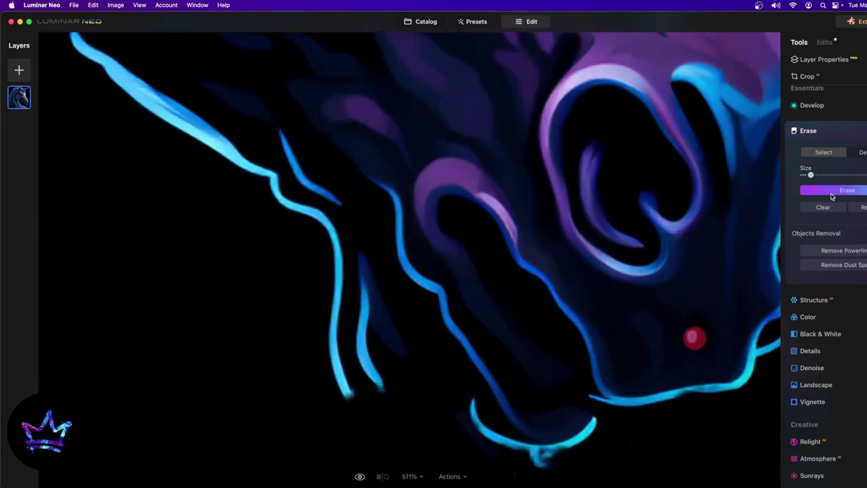
scroll(329, 300, "down", 10)
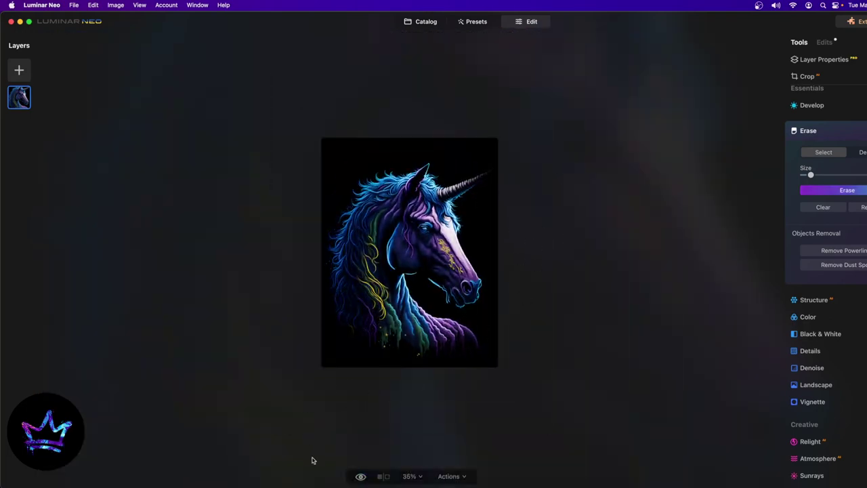
Erase the pale highlight tip on the ear's inner edge near its base, where it meets the mane
scroll(372, 347, "up", 2)
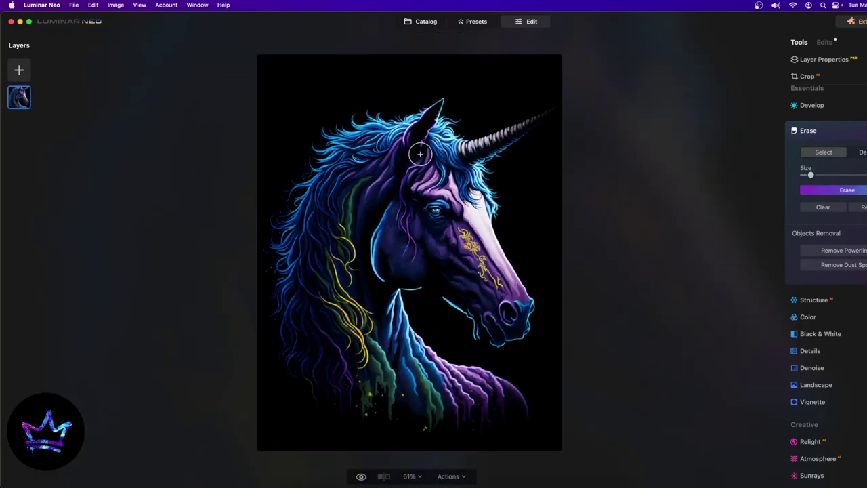
scroll(422, 97, "up", 5)
scroll(570, 163, "up", 3)
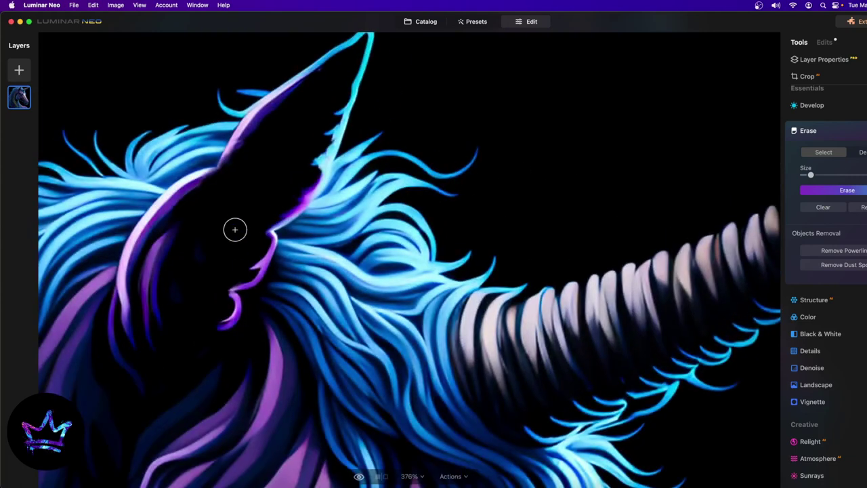
left_click_drag(258, 231, 263, 225)
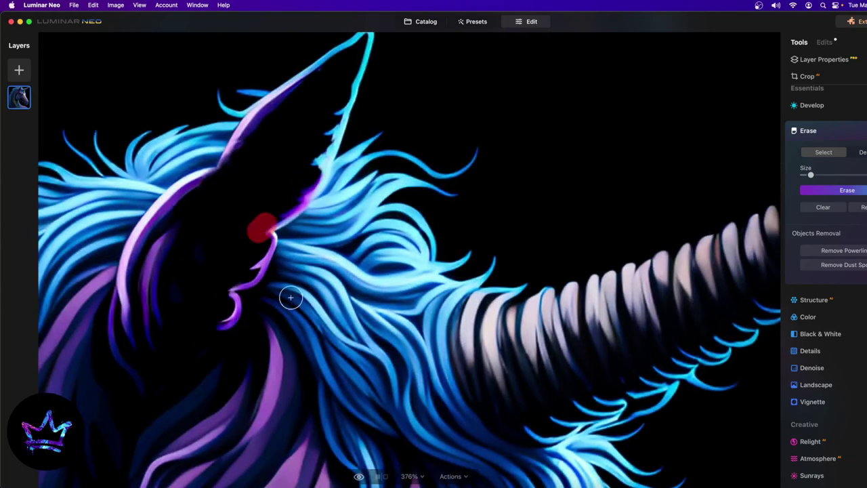
left_click(824, 189)
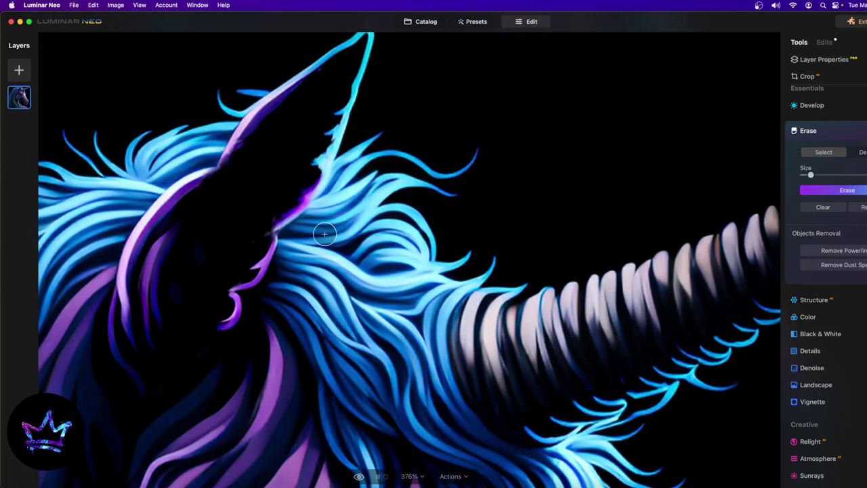
Erase the leftover highlight at the ear's notch and the thin purple stroke joining the curl at the ear's base
left_click_drag(261, 231, 267, 226)
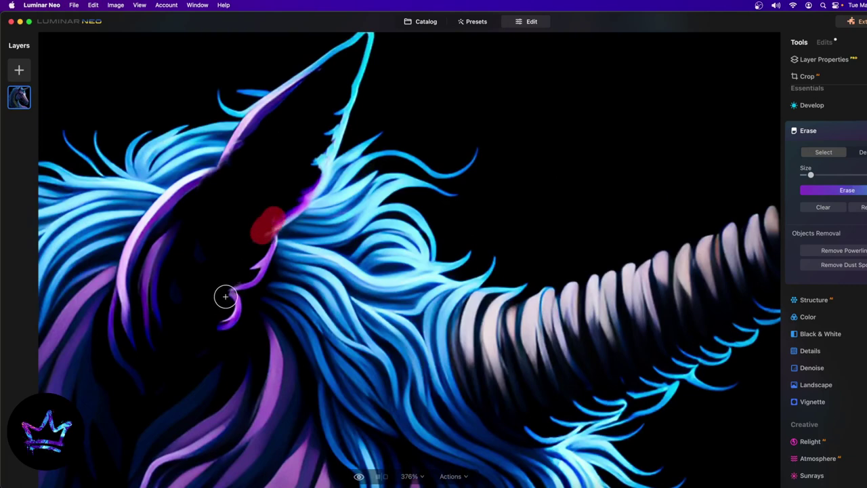
left_click_drag(223, 296, 234, 279)
left_click(840, 190)
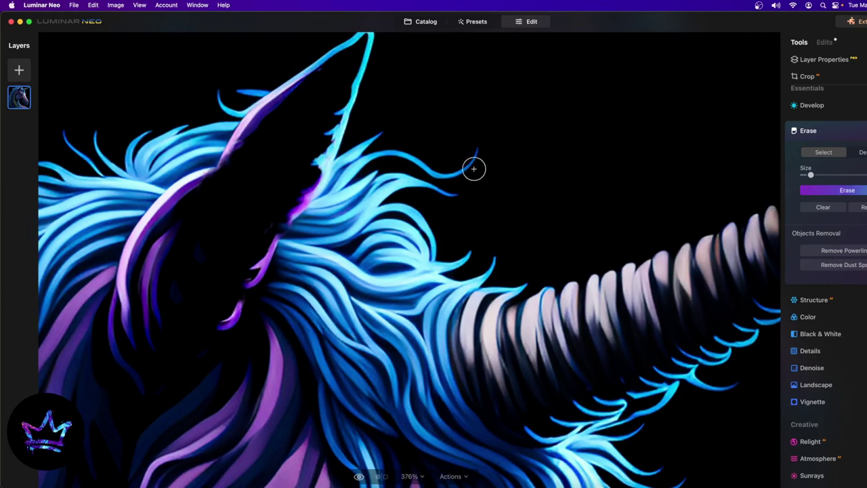
key("super+0")
key("super+0")
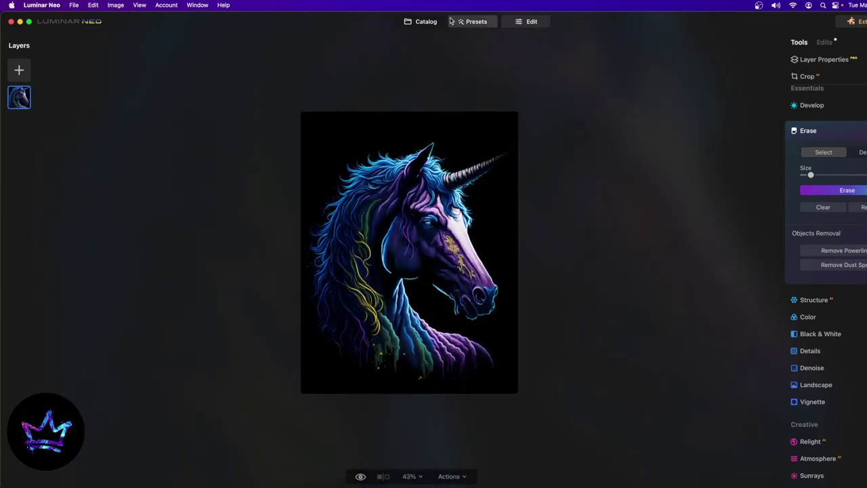
key("super+0")
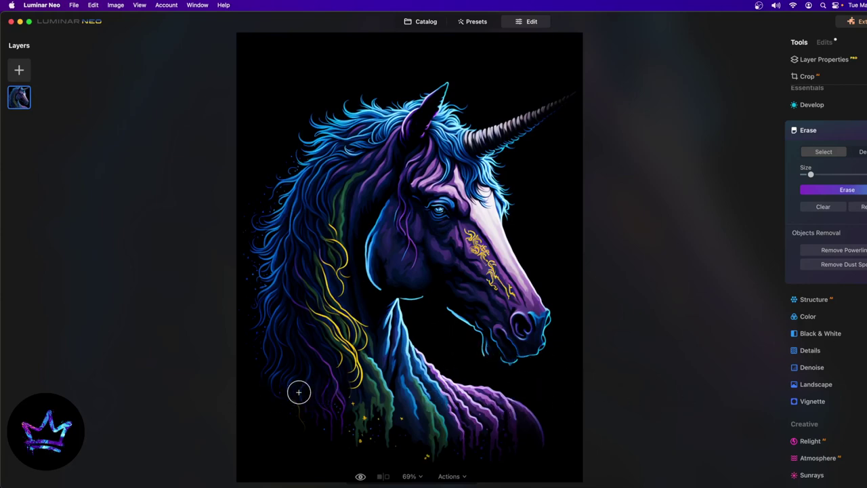
Erase both halves of the bright blue curved line beneath the unicorn's lower lip
scroll(538, 392, "up", 3)
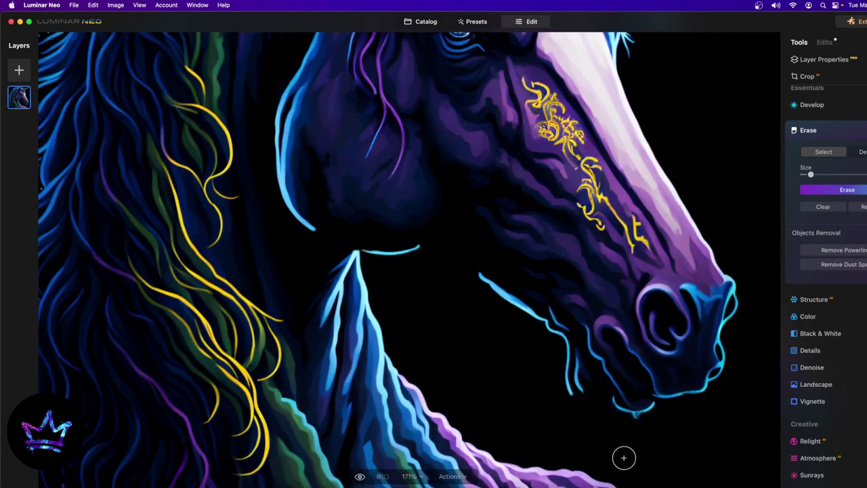
scroll(624, 456, "up", 3)
left_click_drag(485, 376, 537, 412)
left_click(860, 194)
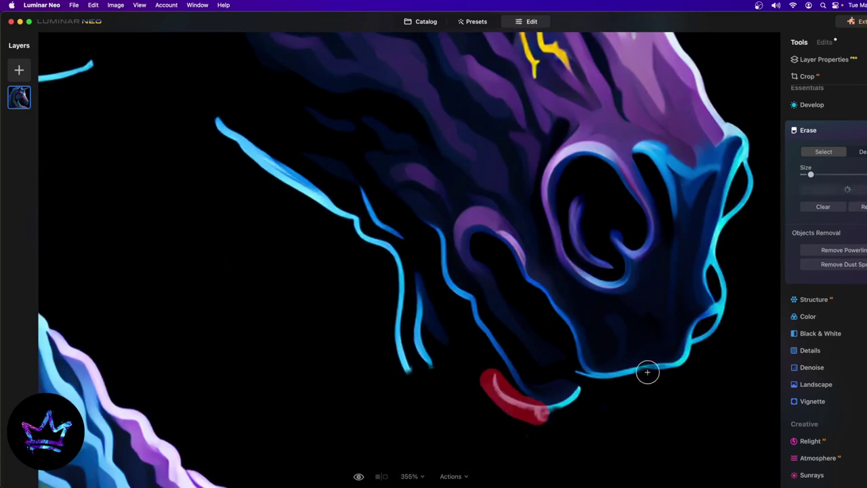
left_click_drag(588, 394, 549, 395)
left_click(847, 190)
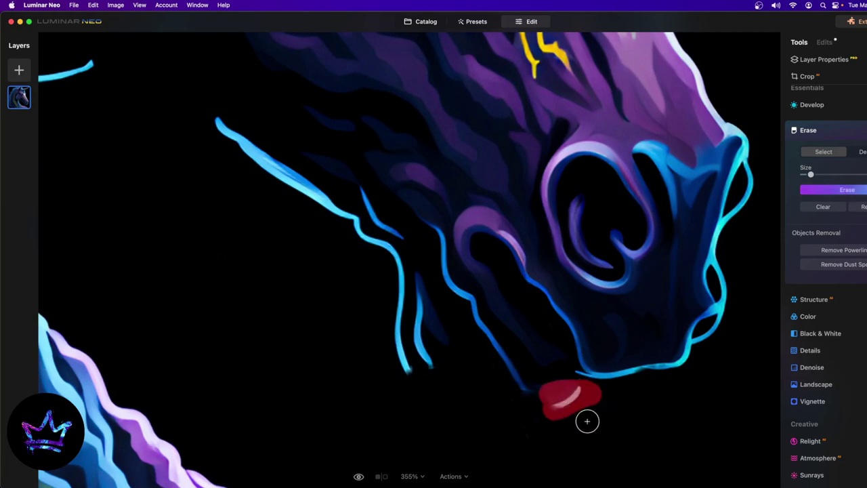
Erase the stray left tip of the muzzle's lower outline and the faint remnants below the lower lip
left_click_drag(572, 377, 586, 391)
left_click(847, 190)
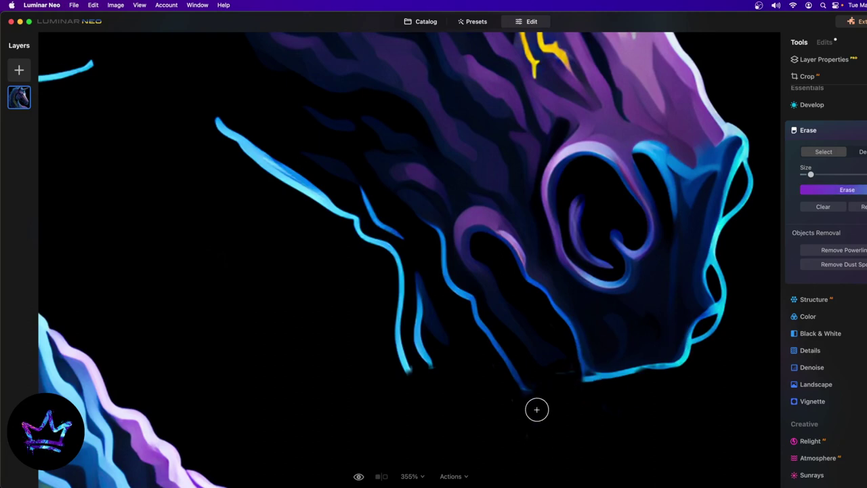
left_click_drag(540, 406, 522, 403)
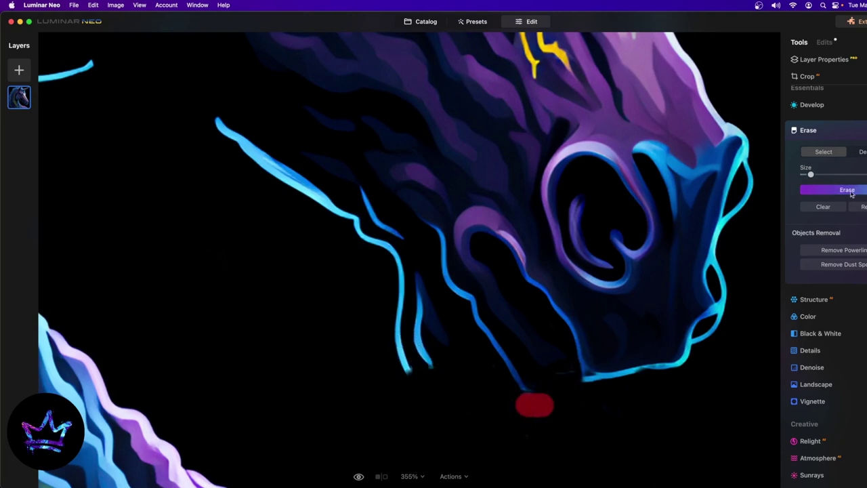
left_click(846, 190)
key("super+0")
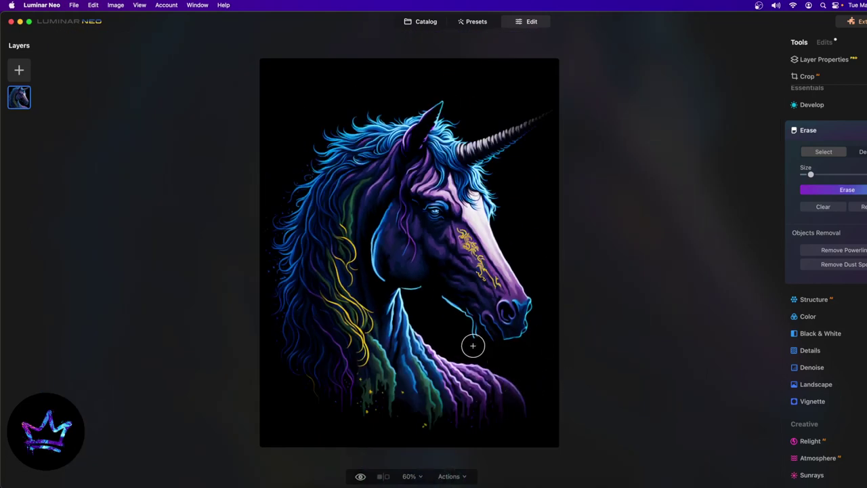
Erase the short inner blue strand and dark patch behind the lower lip, including the leftover diagonal line
scroll(479, 340, "up", 5)
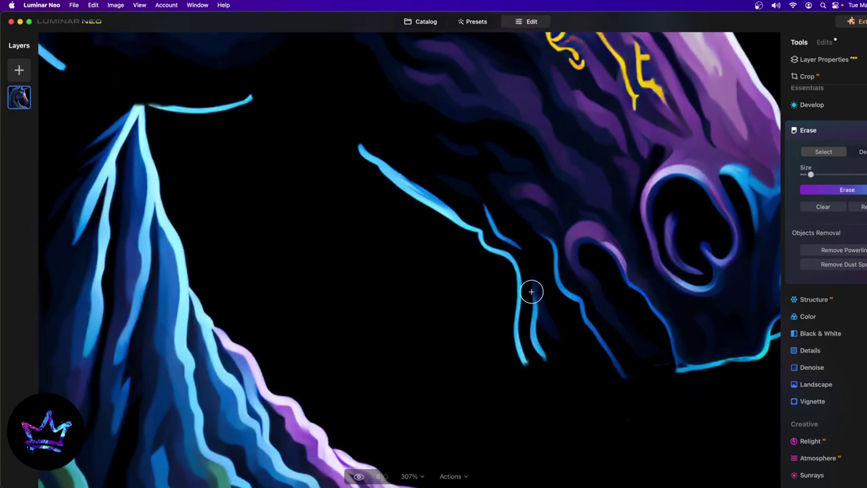
mouse_move(533, 292)
left_mouse_down()
mouse_move(543, 358)
mouse_move(542, 321)
mouse_move(561, 336)
mouse_move(536, 287)
left_mouse_up()
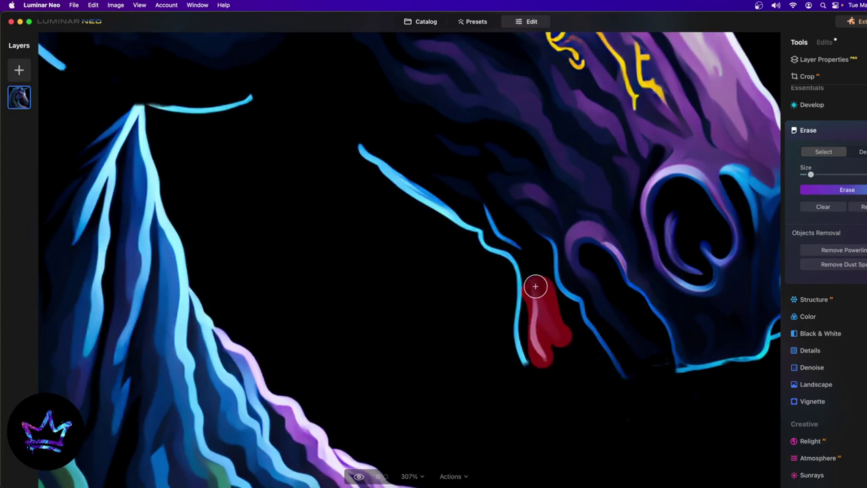
left_click(846, 190)
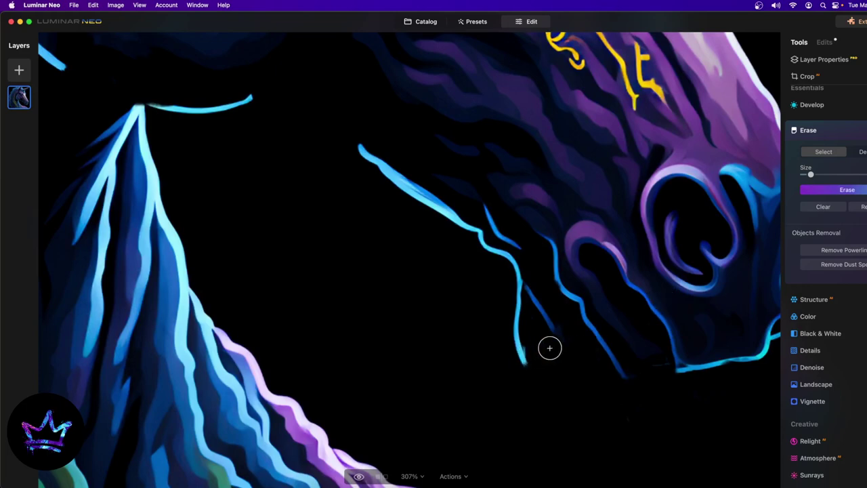
left_click_drag(555, 346, 529, 287)
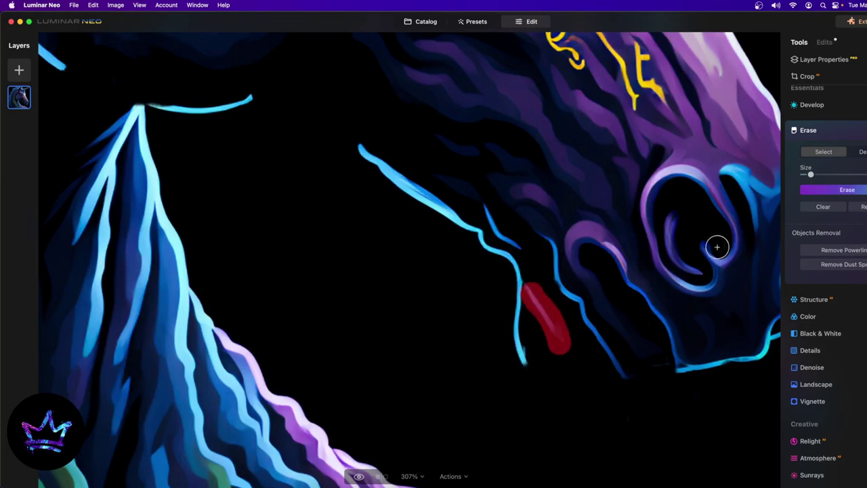
left_click(847, 190)
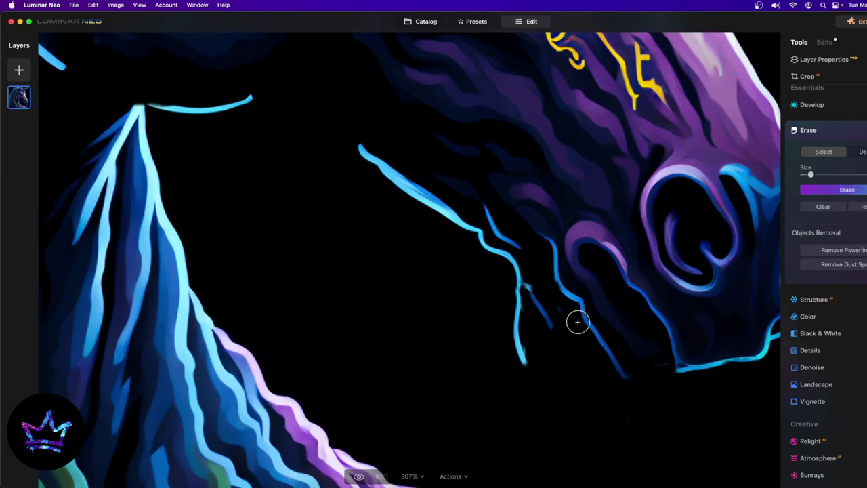
left_click_drag(557, 336, 529, 294)
left_click(856, 192)
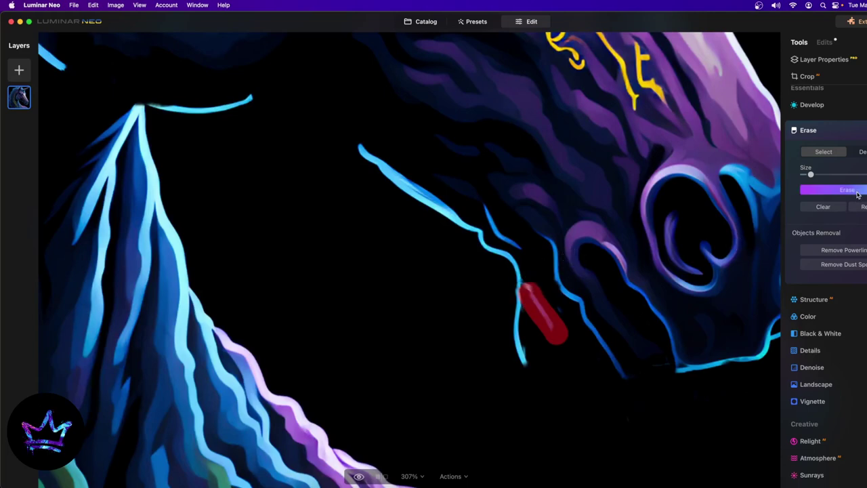
Erase the long wavy light blue line hanging down from the front end of the jaw outline
mouse_move(524, 368)
left_mouse_down()
mouse_move(509, 320)
mouse_move(525, 272)
mouse_move(494, 251)
left_mouse_up()
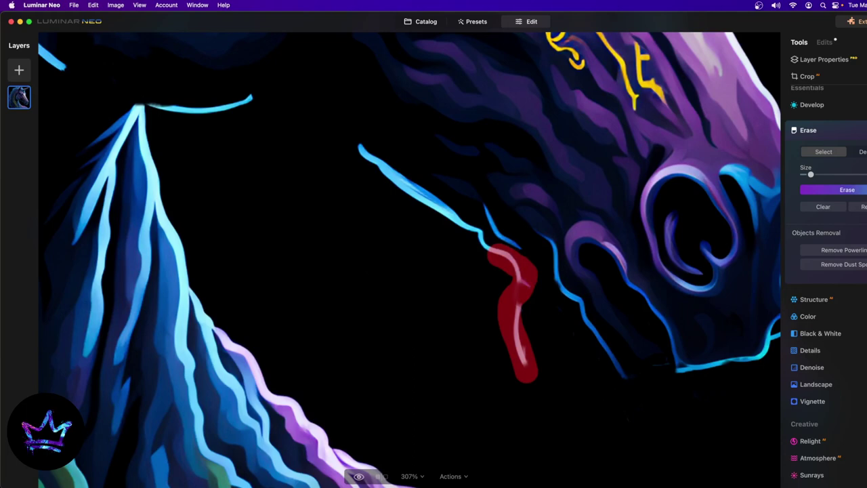
left_click(832, 191)
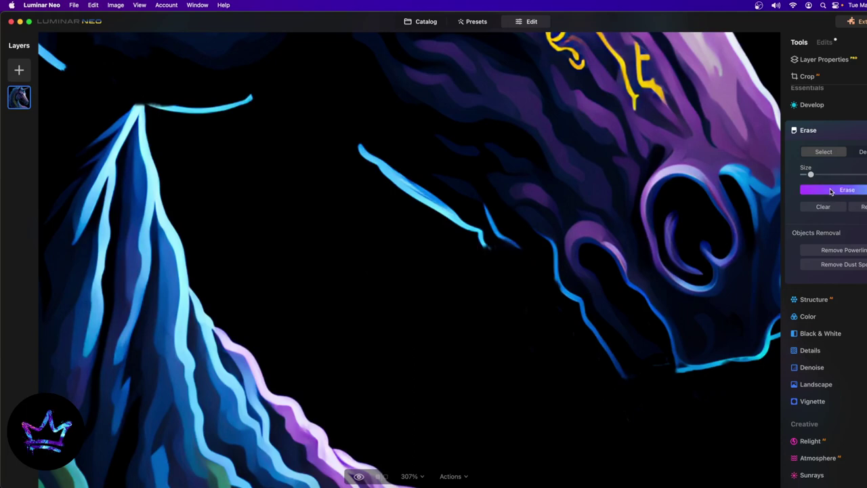
scroll(497, 259, "down", 10)
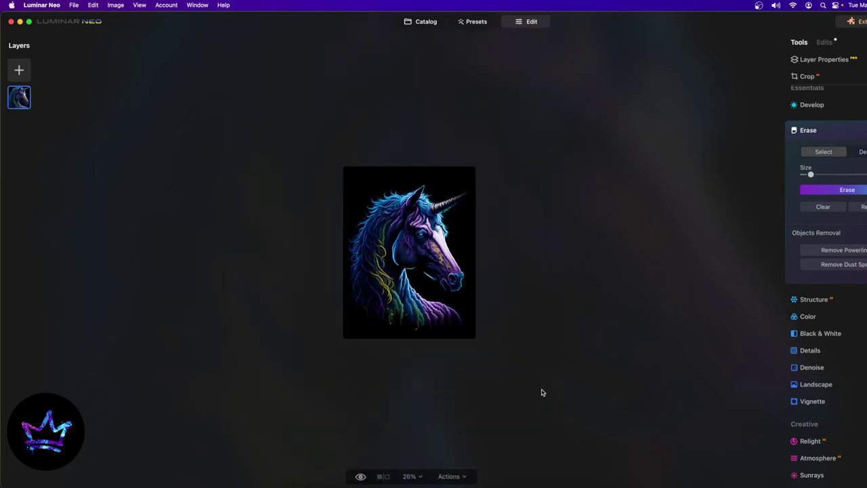
scroll(506, 311, "up", 5)
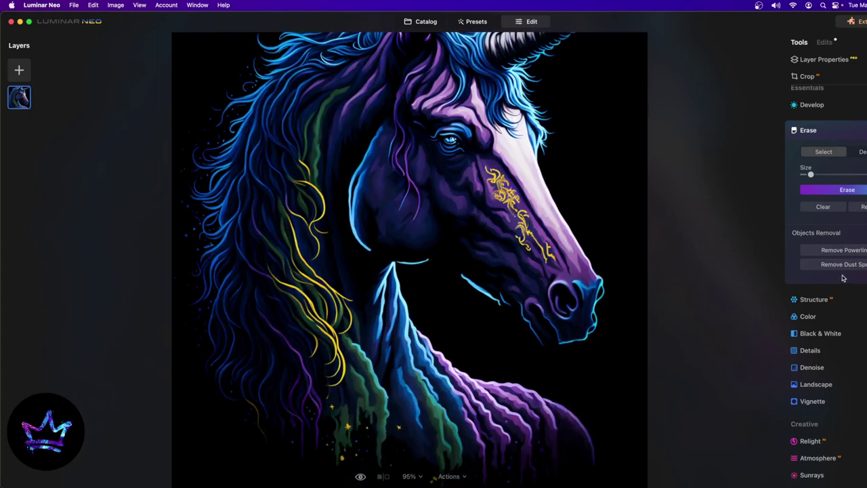
scroll(488, 251, "down", 5)
scroll(447, 282, "up", 3)
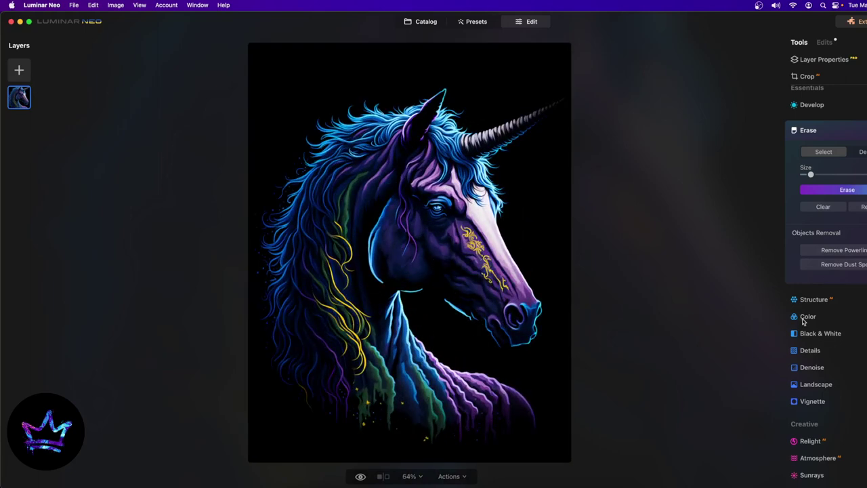
Open the Details tool and try its masking brush over the gold markings on the unicorn's cheek
left_click(821, 352)
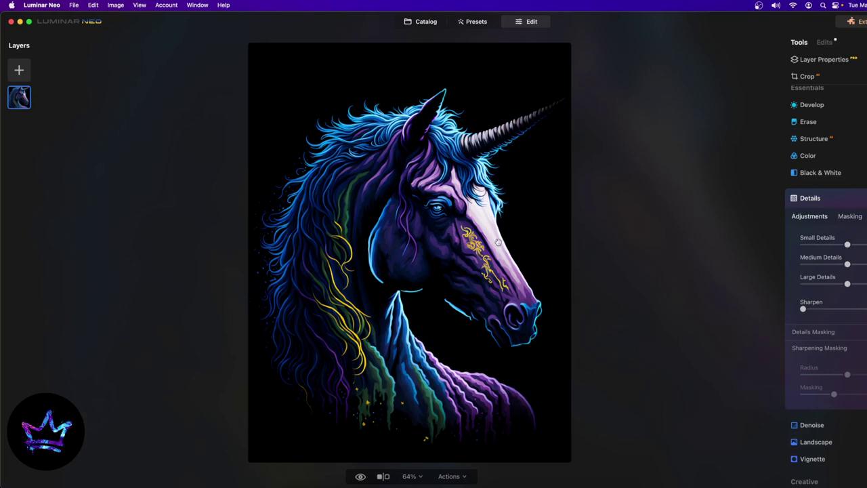
scroll(498, 242, "up", 3)
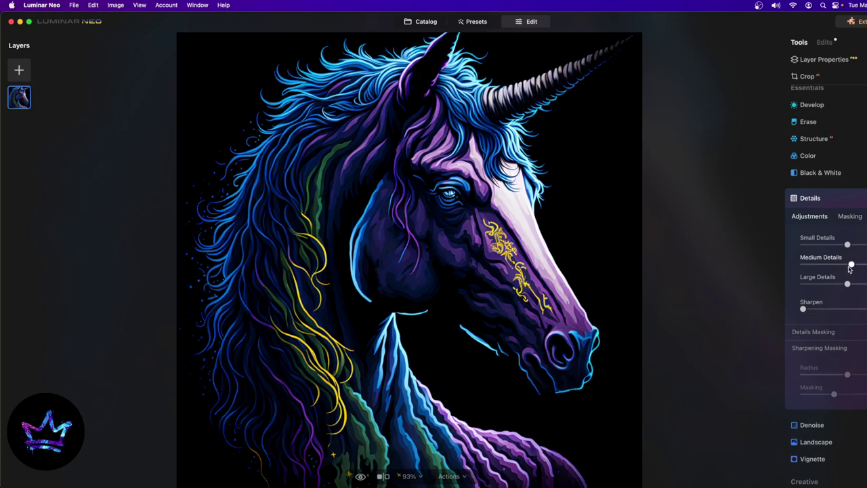
left_click(849, 216)
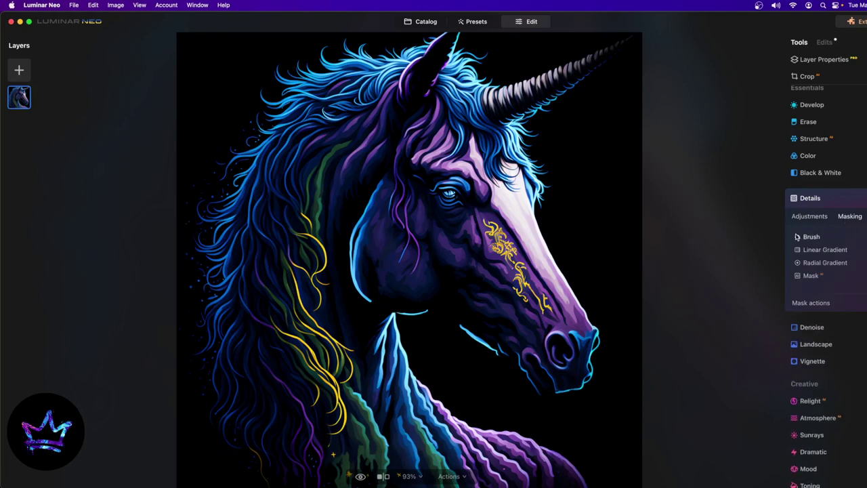
left_click(798, 236)
key("super+equal")
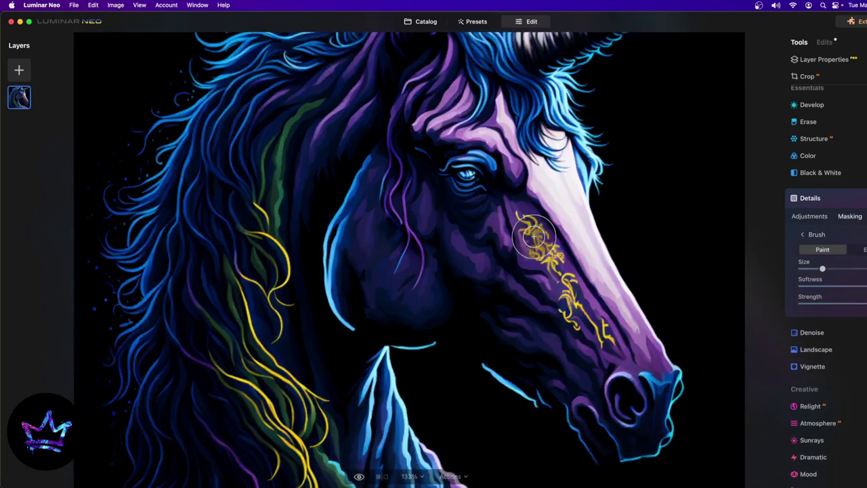
key("super+equal")
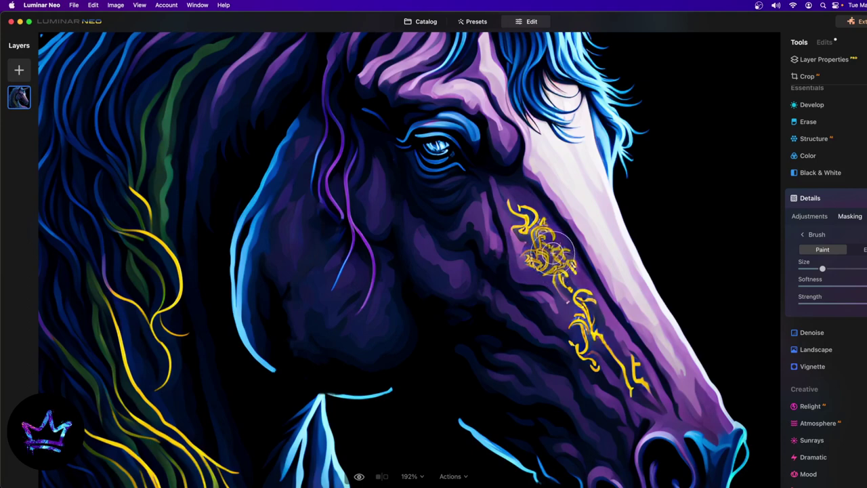
mouse_move(547, 250)
left_mouse_down()
mouse_move(539, 230)
mouse_move(580, 329)
mouse_move(640, 380)
left_mouse_up()
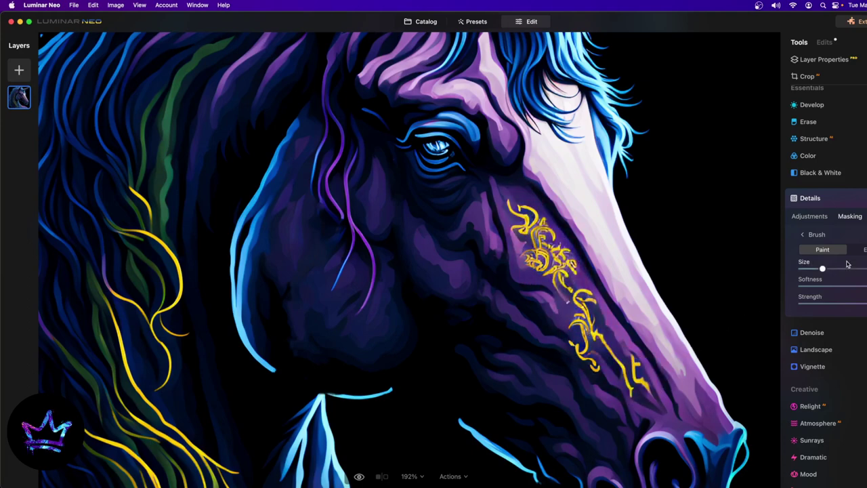
left_click(806, 216)
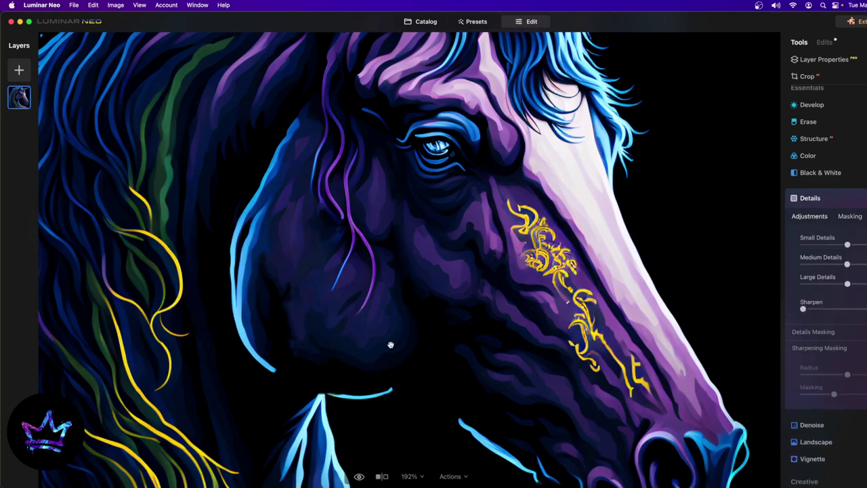
Try raising Large Details and Sharpen on the whole unicorn design, and undo the sharpening
key("super+0")
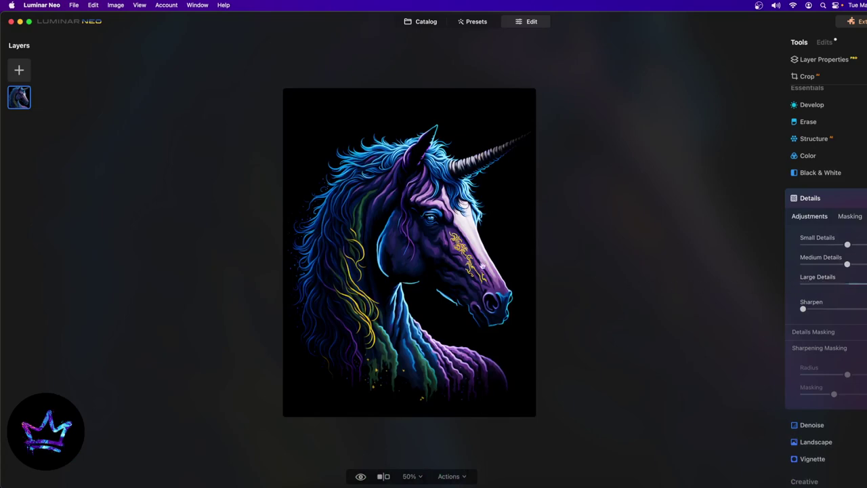
key("super+equal")
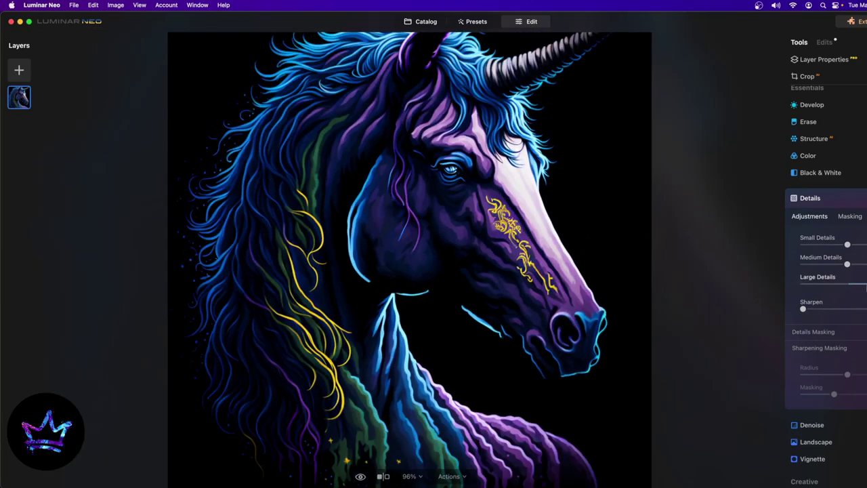
left_click_drag(803, 309, 813, 310)
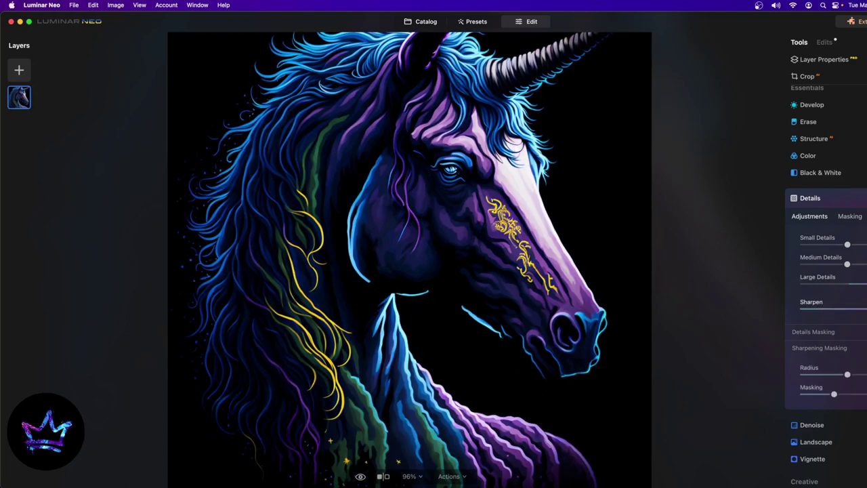
key("super+z")
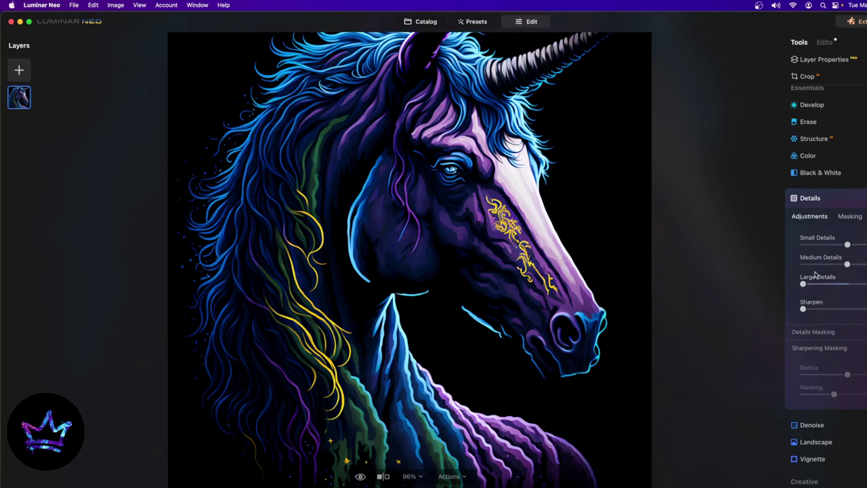
Fine-tune the Details adjustments: Small Details slightly up, Medium Details slightly down, and Large Details moderately below its midpoint
left_click_drag(803, 283, 862, 284)
left_click_drag(847, 244, 864, 244)
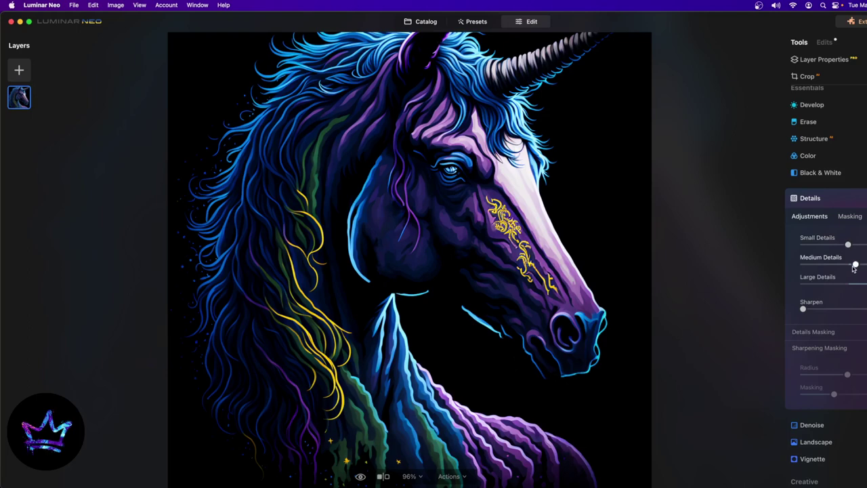
left_click_drag(866, 284, 858, 285)
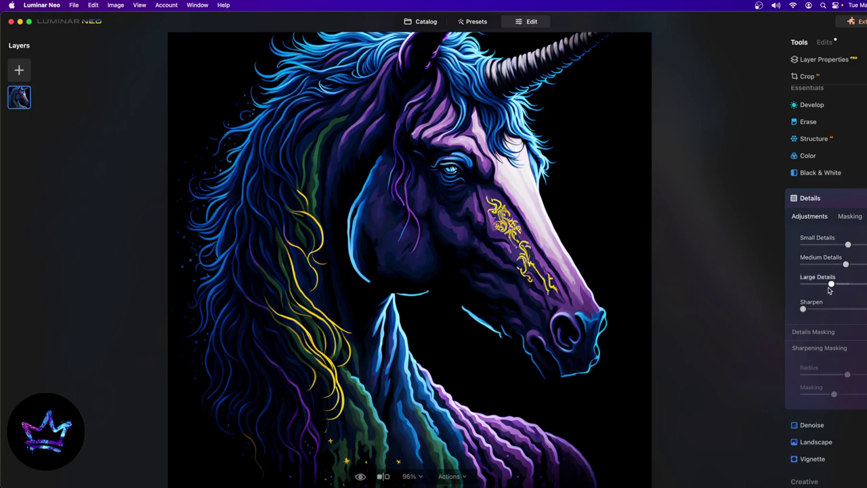
scroll(623, 305, "down", 5)
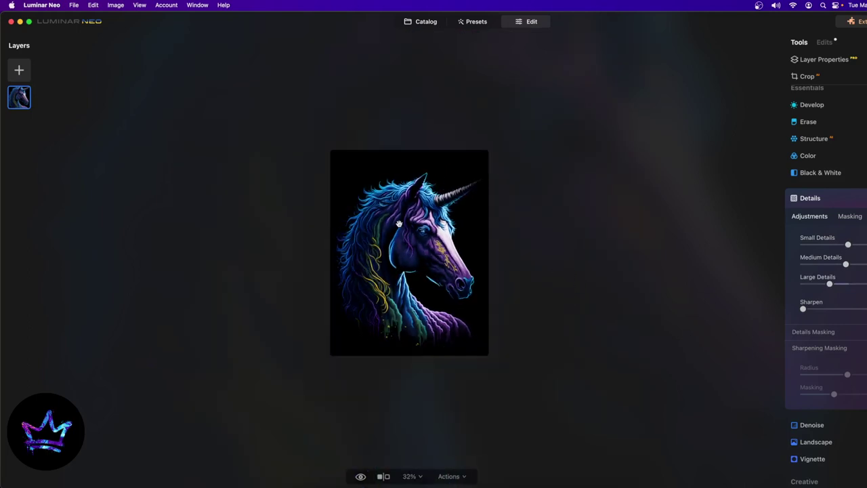
scroll(480, 239, "up", 3)
scroll(813, 413, "down", 3)
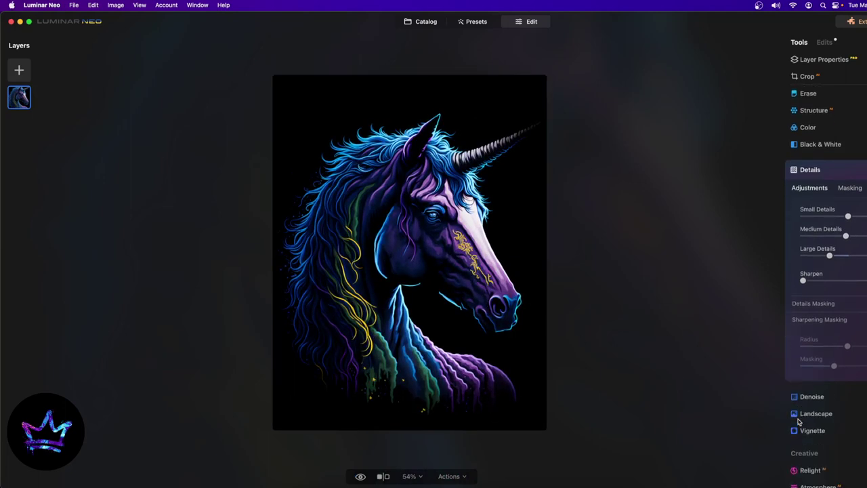
Try Denoise on the unicorn design with raised Luminosity and Color, and reset both to zero
left_click(813, 351)
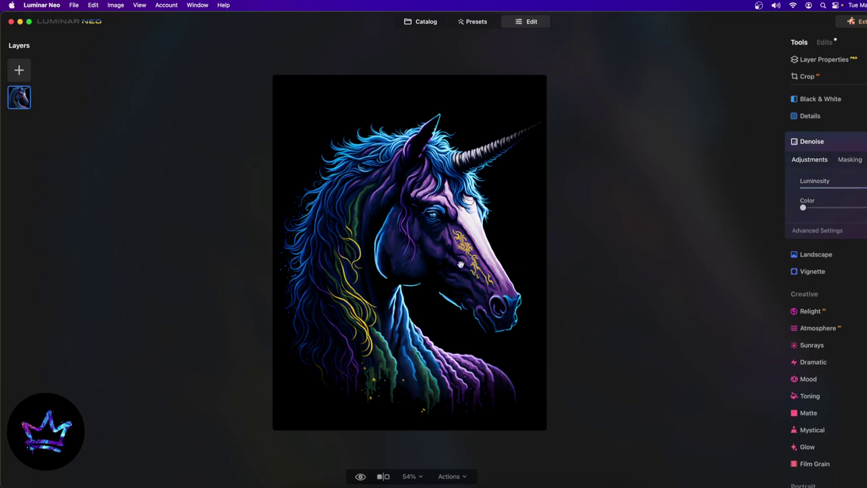
scroll(460, 264, "up", 2)
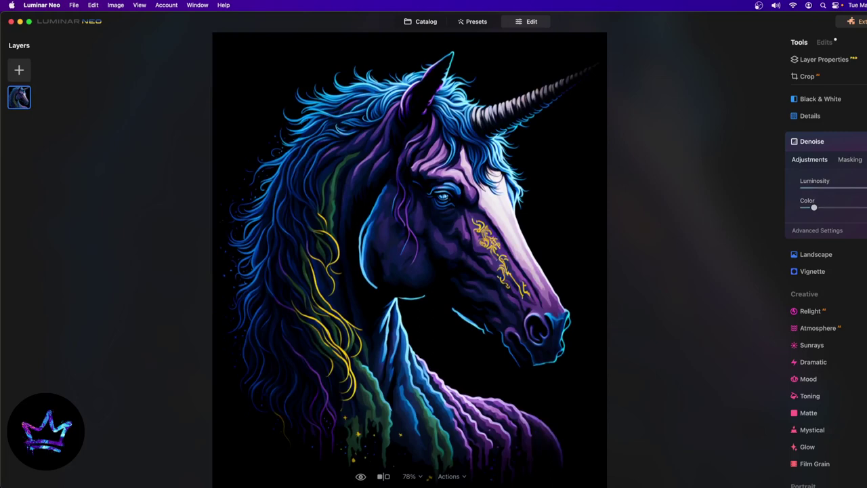
scroll(381, 306, "down", 2)
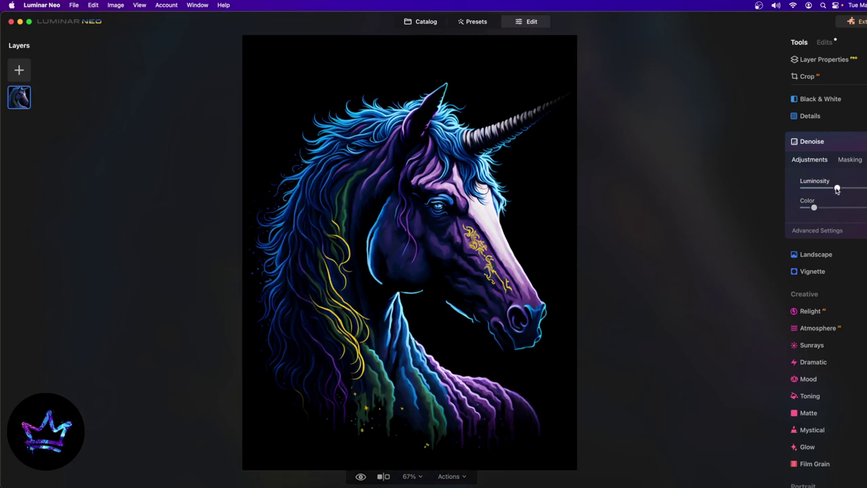
left_click_drag(826, 190, 791, 197)
scroll(807, 367, "down", 1)
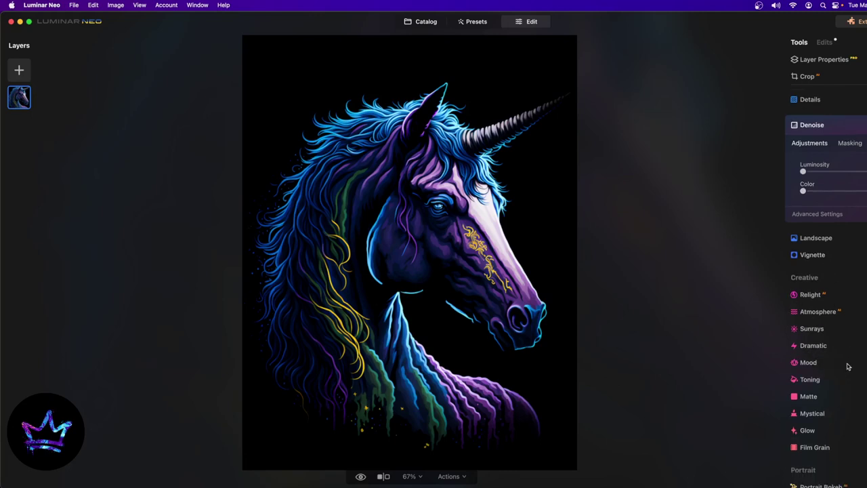
Try the Dramatic effect on the unicorn design and return its Amount to zero
left_click(806, 351)
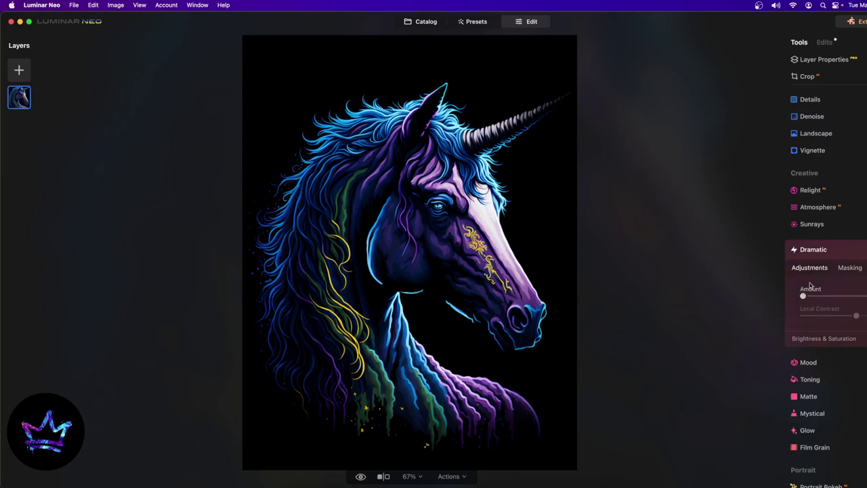
left_click_drag(802, 296, 752, 298)
key("super+minus")
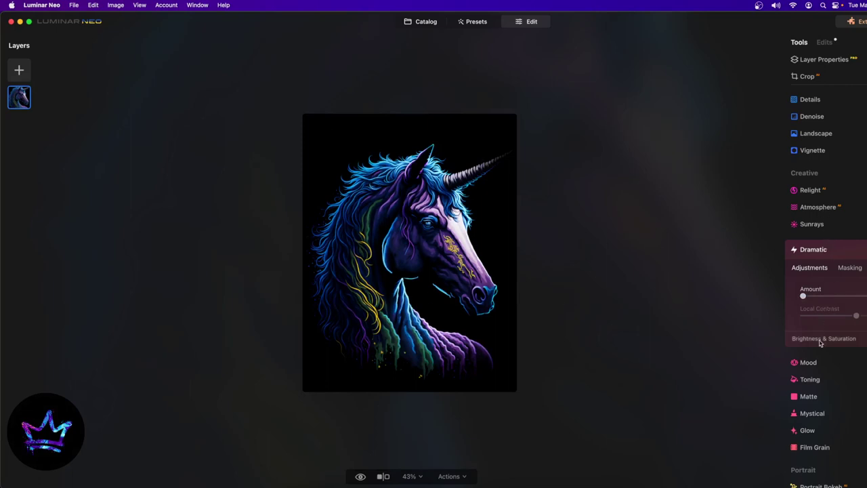
Try the Sunrays effect on the unicorn design and return its Amount to zero
left_click(815, 228)
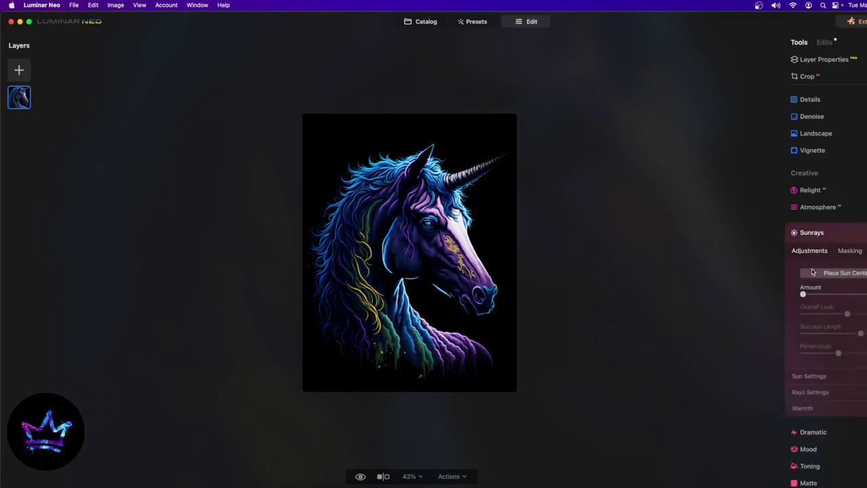
mouse_move(806, 294)
left_mouse_down()
mouse_move(866, 294)
mouse_move(803, 294)
left_mouse_up()
scroll(826, 402, "down", 1)
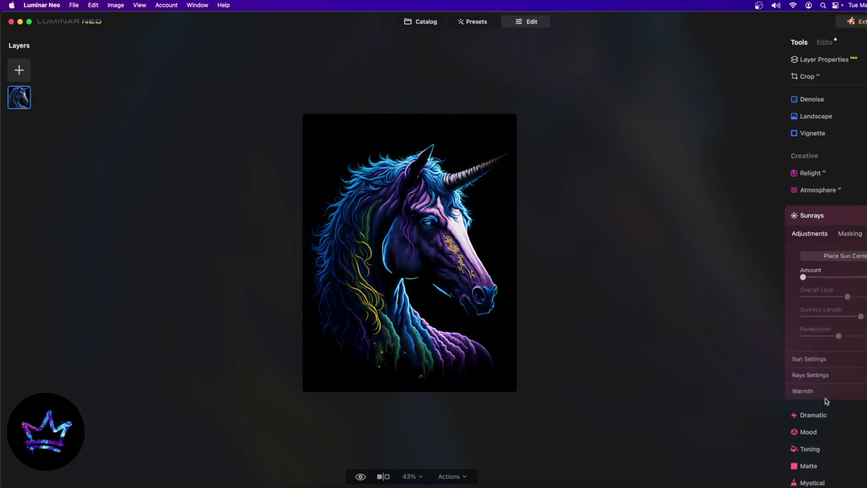
scroll(818, 424, "down", 2)
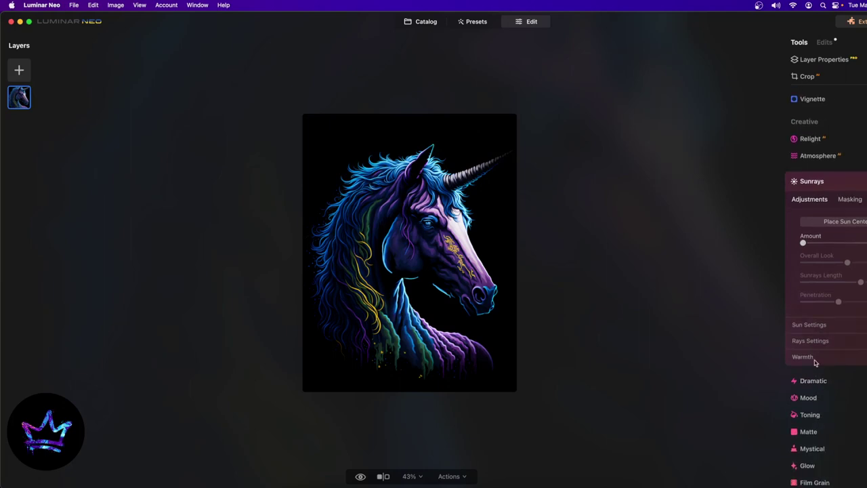
Examine the modes offered by the Atmosphere effect without changing the current Fog mode
left_click(817, 155)
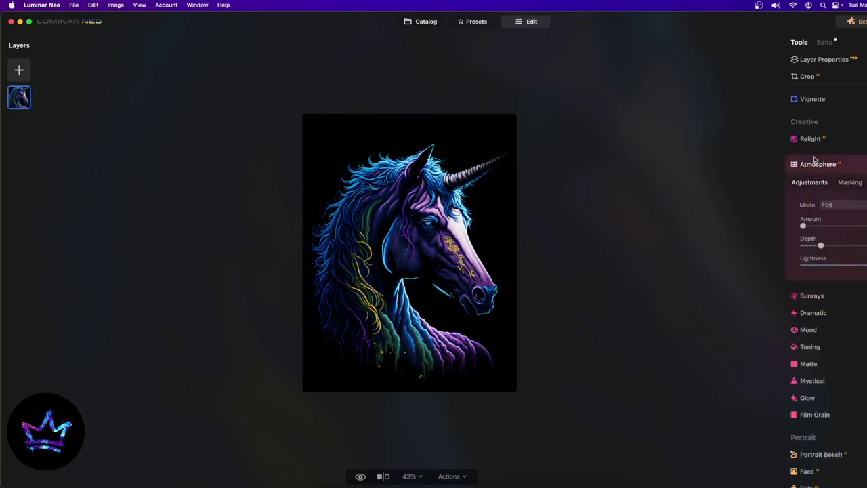
left_click(847, 205)
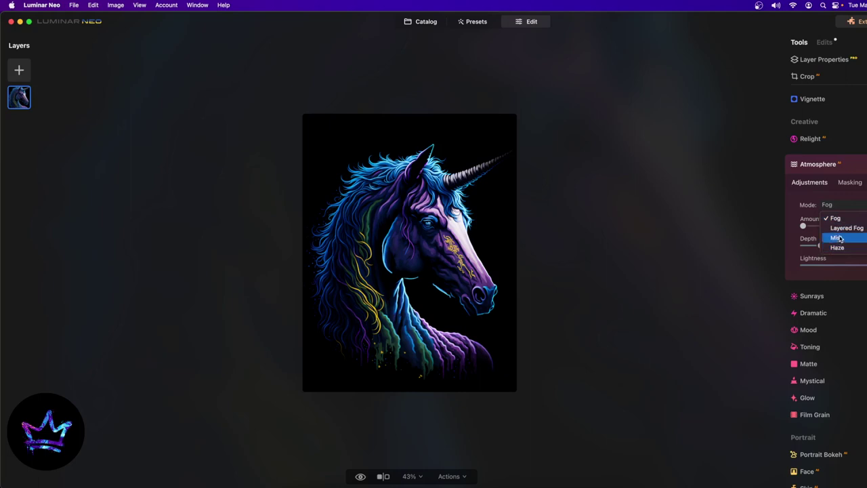
left_click(727, 181)
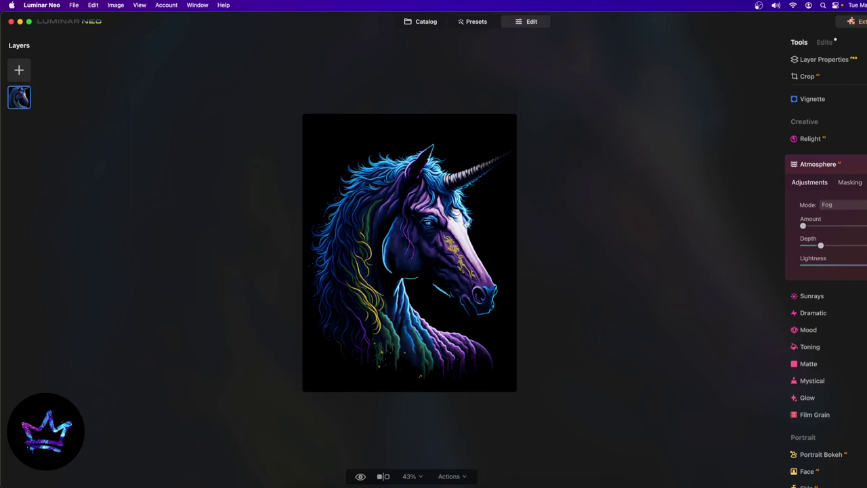
scroll(819, 399, "down", 1)
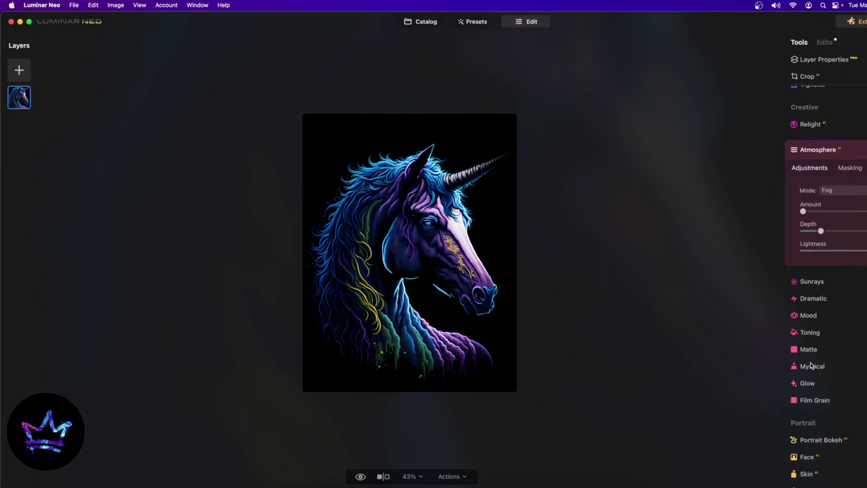
Apply the Mystical effect to the unicorn design with Amount at about a third and Shadows raised above the midpoint
left_click(809, 369)
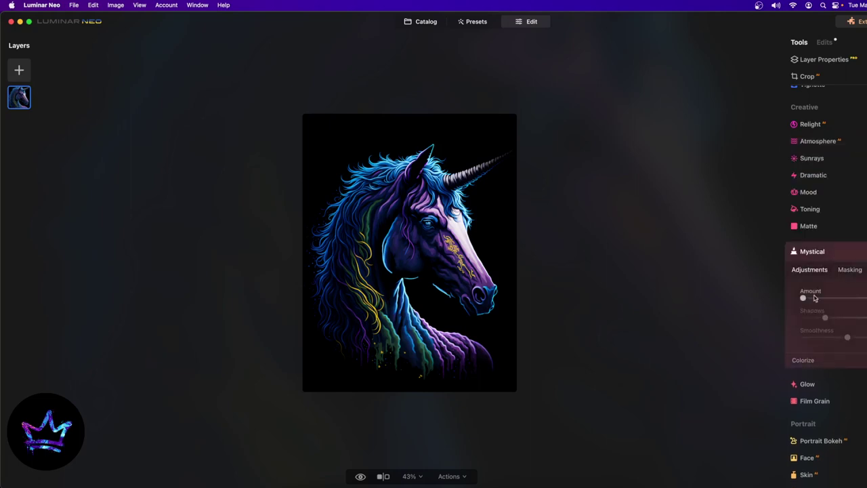
mouse_move(804, 297)
left_mouse_down()
mouse_move(866, 297)
mouse_move(739, 296)
mouse_move(859, 296)
mouse_move(790, 296)
mouse_move(819, 296)
left_mouse_up()
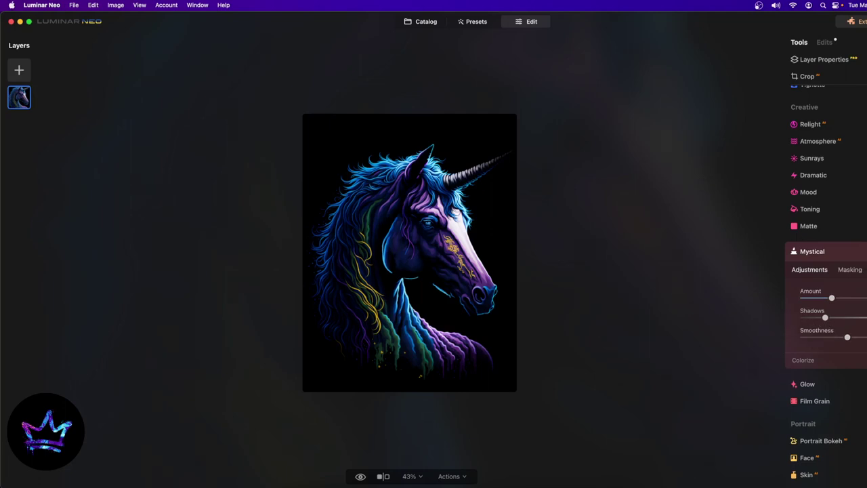
left_click_drag(824, 317, 705, 322)
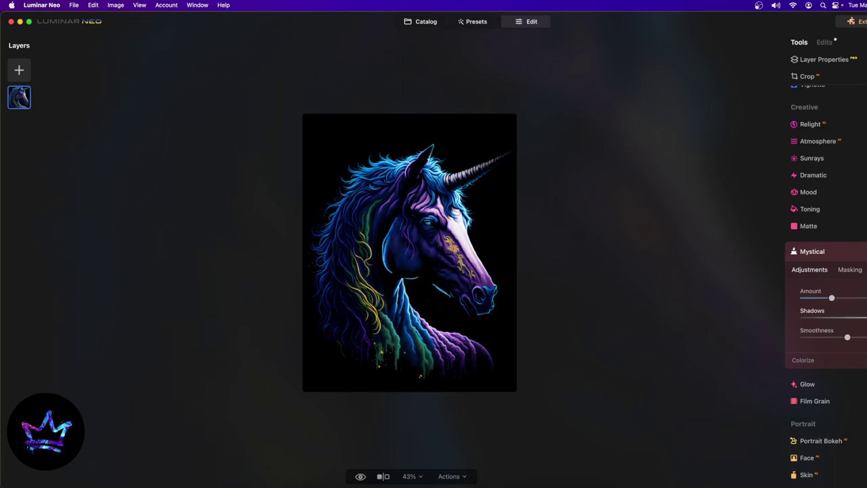
left_click_drag(803, 321, 849, 340)
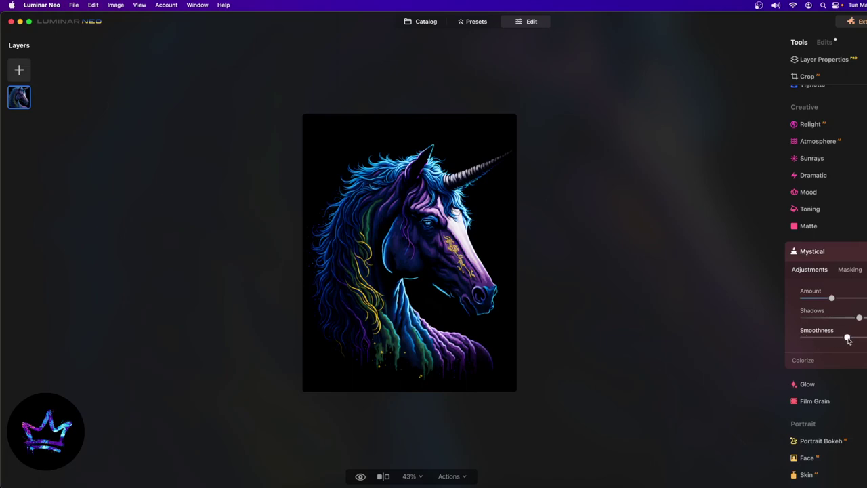
scroll(449, 258, "up", 2)
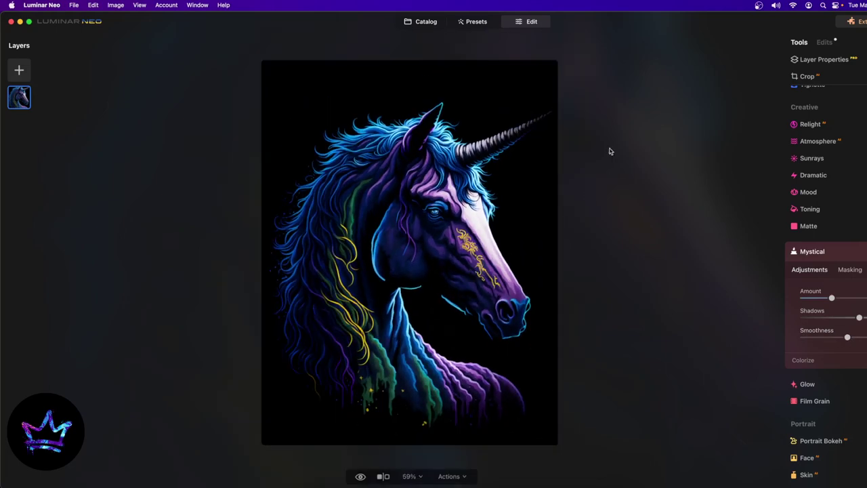
Load the edited unicorn image from the catalog into the Upscale tool
left_click(425, 21)
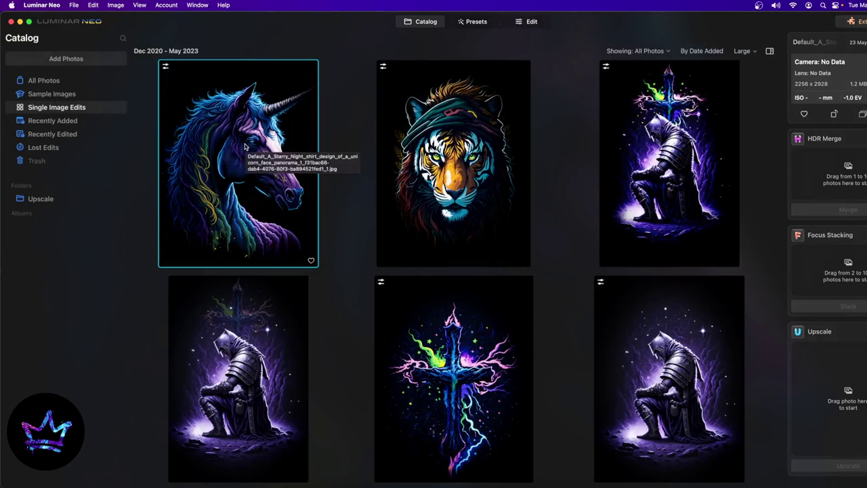
left_click_drag(225, 106, 840, 389)
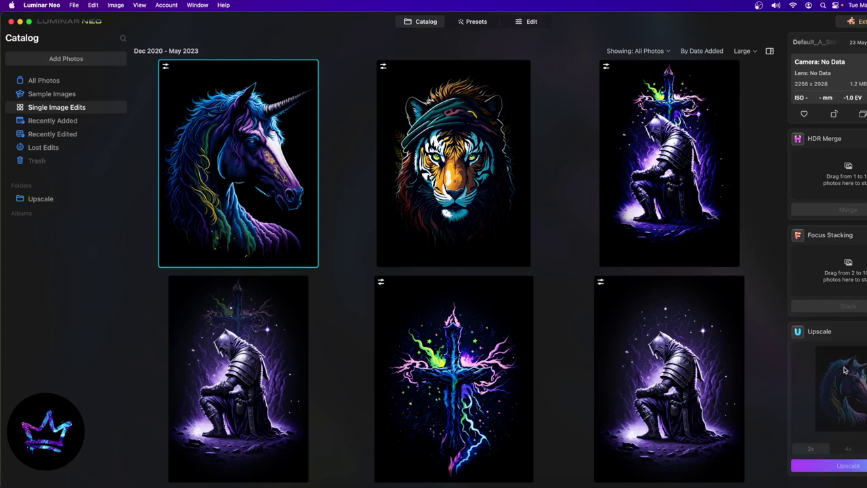
Upscale the loaded unicorn image by 2x and view the upscaled version at full size from the Upscale folder
left_click(849, 466)
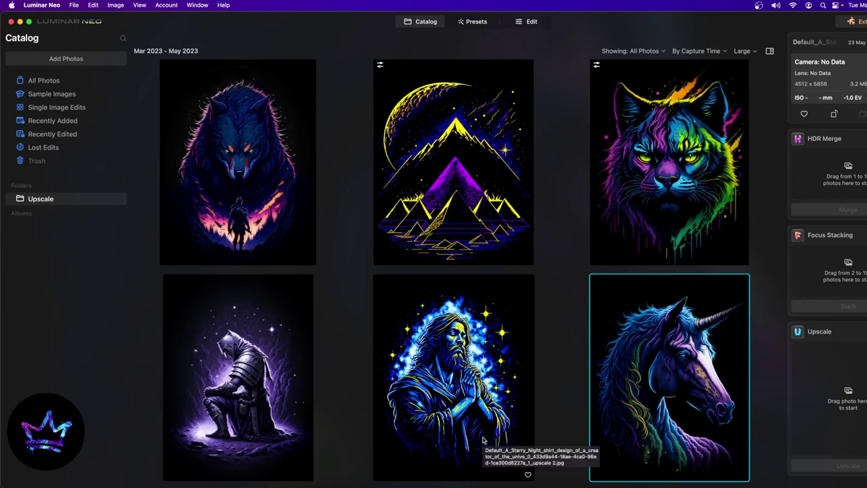
double_click(689, 391)
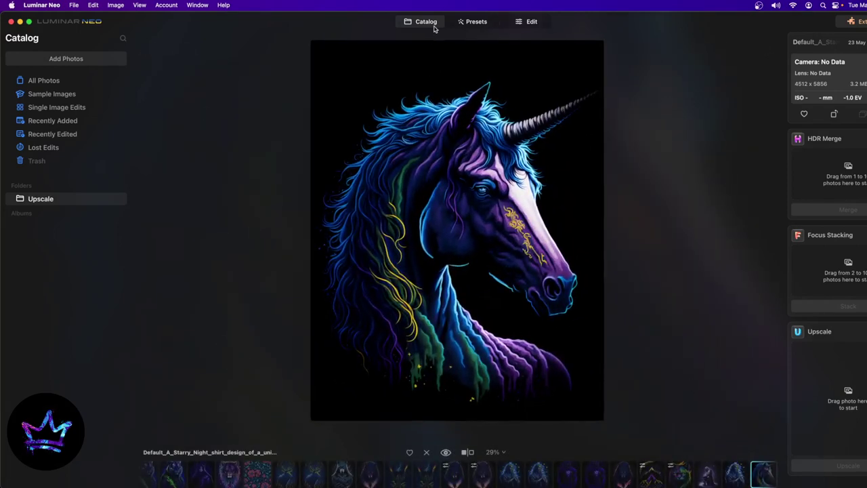
left_click(434, 29)
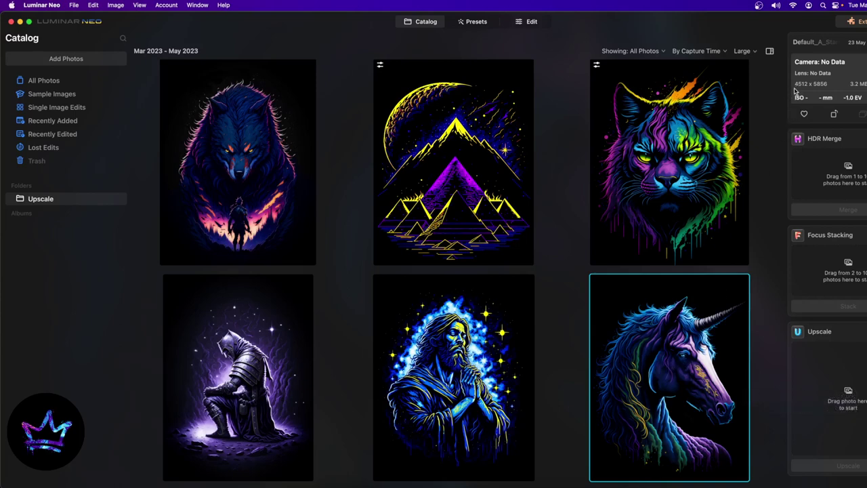
Export the upscaled unicorn image to the Desktop as a JPEG named rtg45g4gerg
right_click(691, 329)
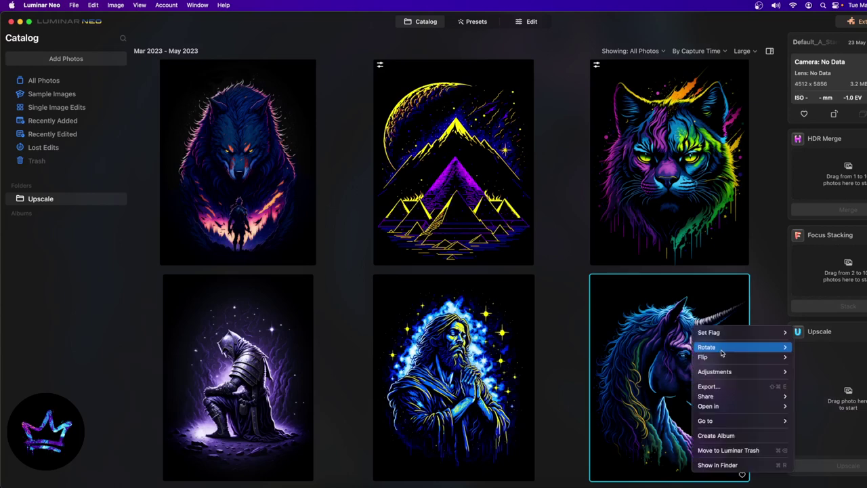
key("Escape")
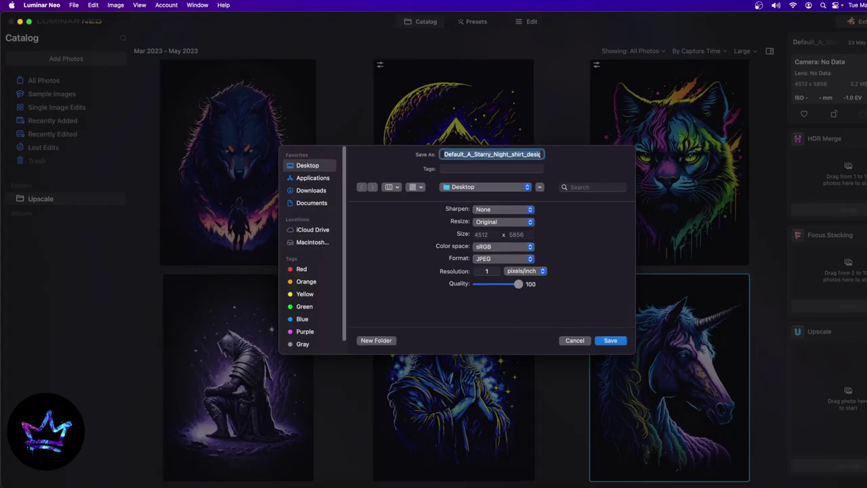
type("rtg45g4ger")
left_click(617, 340)
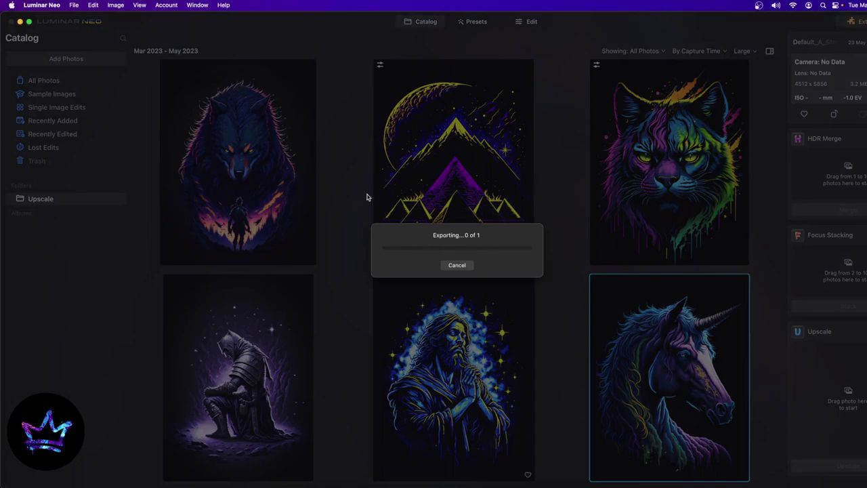
Launch GIMP and open the exported rtg45g4gerg.jpeg from the Desktop in it
left_click(307, 483)
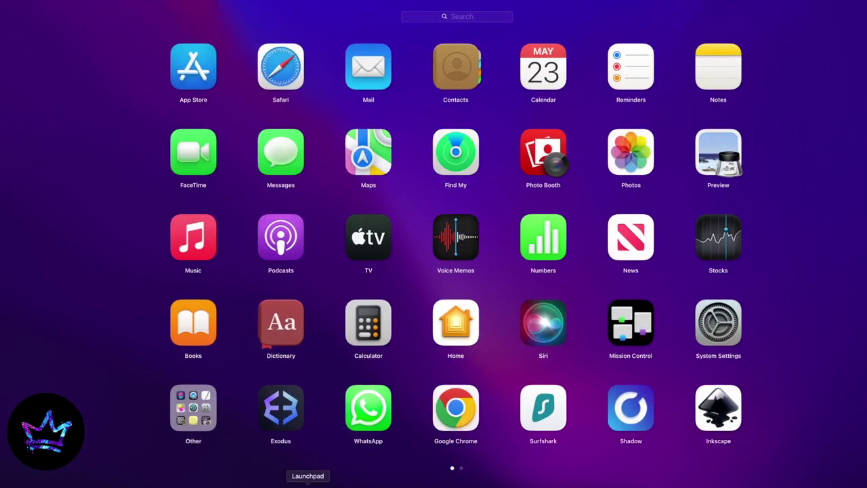
type("gimp")
key("Escape")
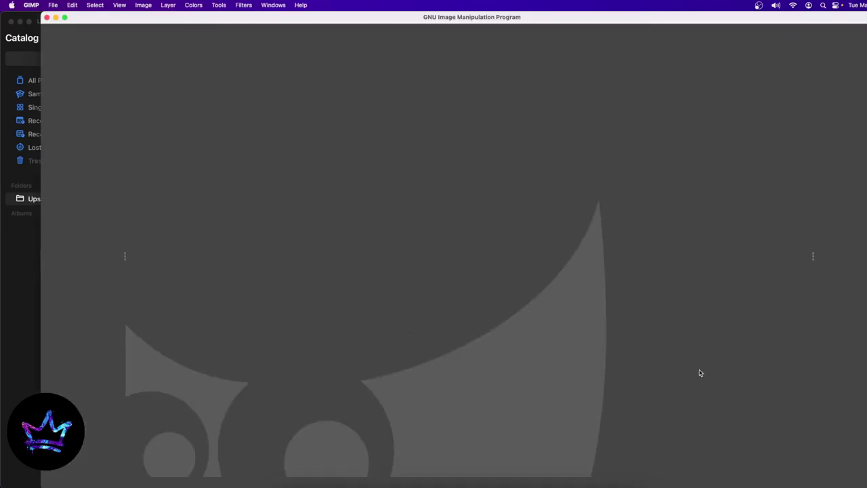
key("super+Tab")
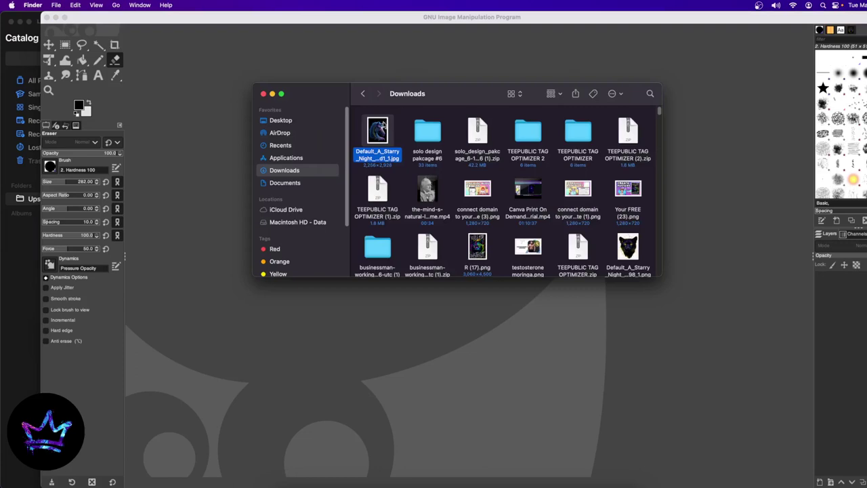
left_click(280, 120)
left_click_drag(377, 126, 467, 358)
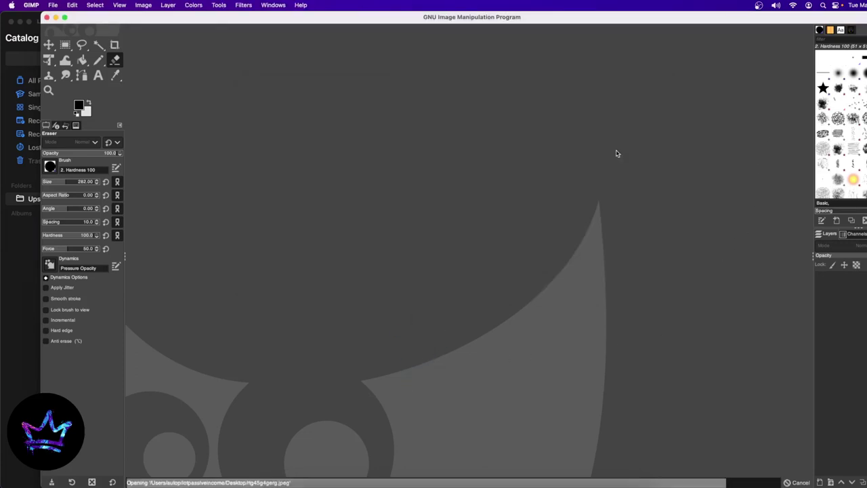
Sample the light blue at the lower end of the unicorn's cheek outline as the foreground color
left_click(98, 45)
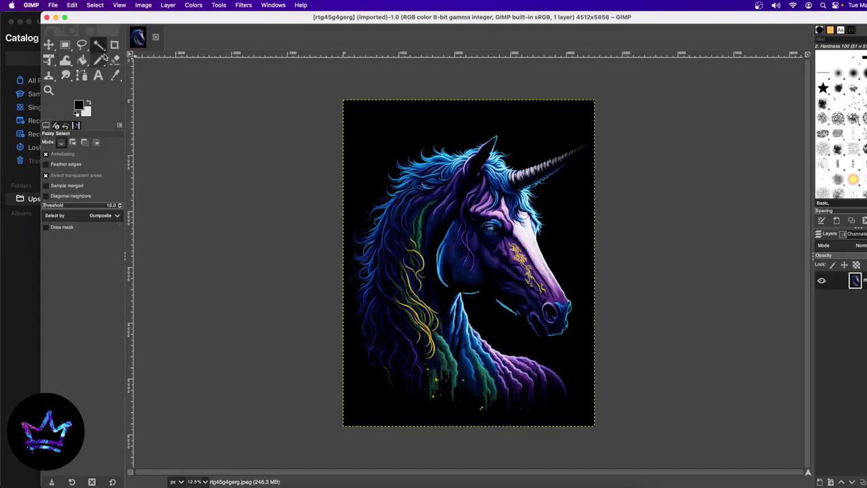
left_click(115, 75)
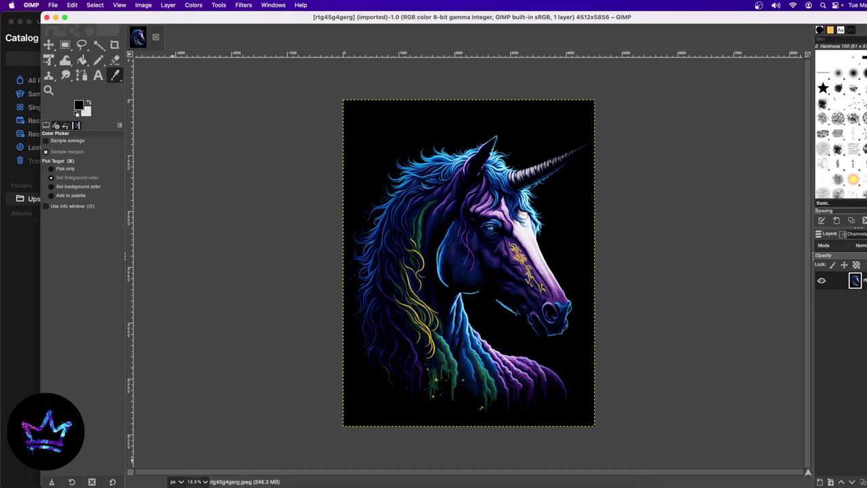
left_click(203, 482)
left_click(198, 443)
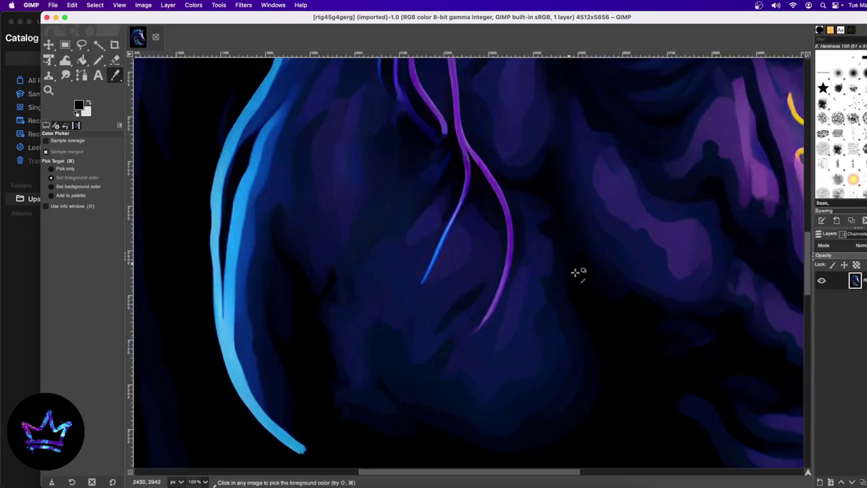
scroll(296, 350, "up", 5)
scroll(290, 355, "down", 10)
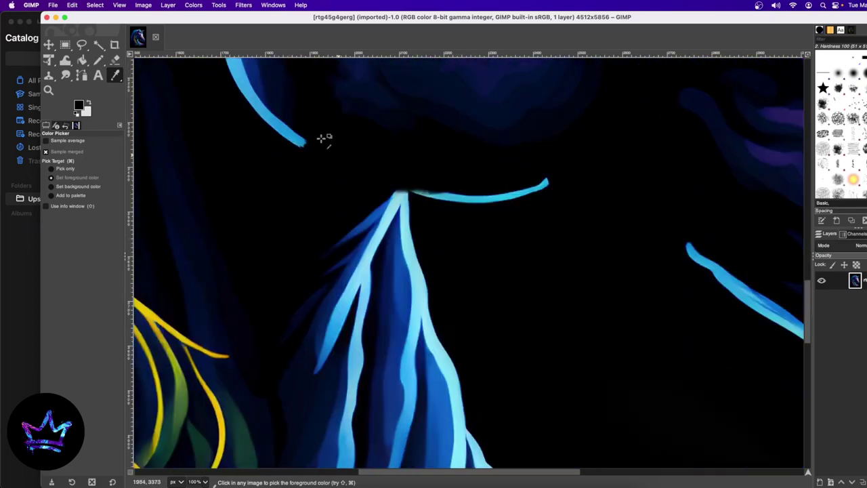
left_click(296, 137)
Paint a blue Pencil stroke at size 15 joining the lower end of the cheek outline to the short curved line above the neck
left_click(98, 59)
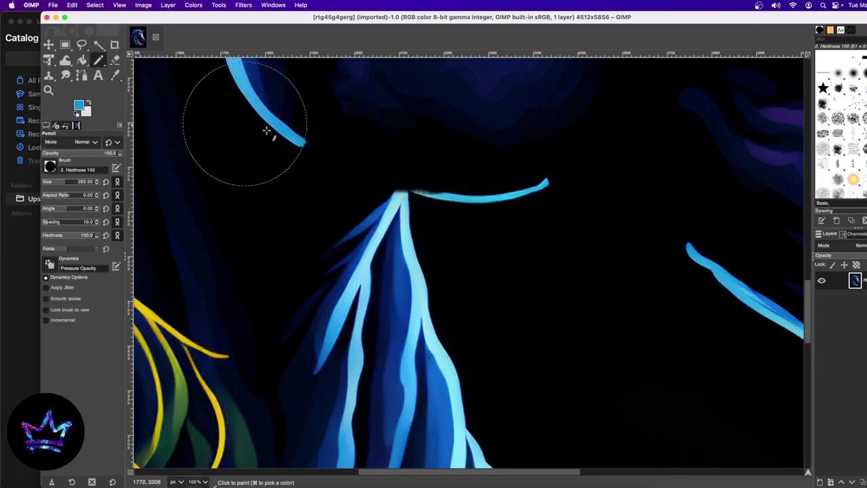
left_click_drag(61, 180, 50, 182)
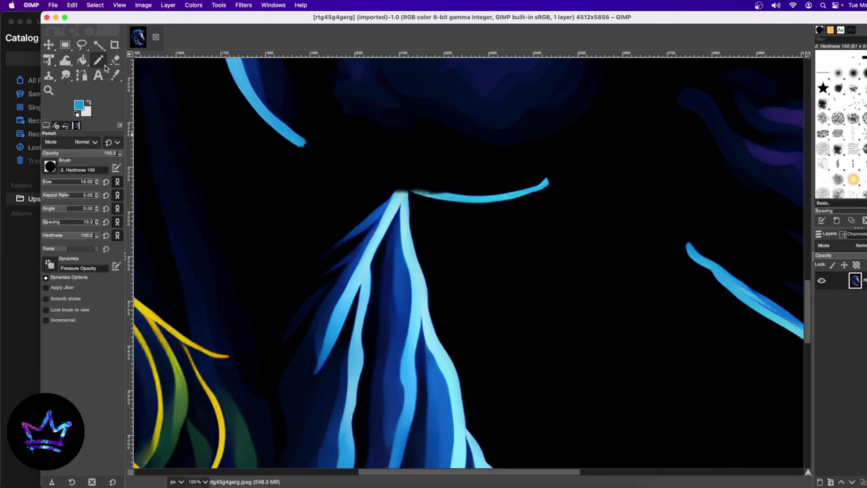
left_click(51, 167)
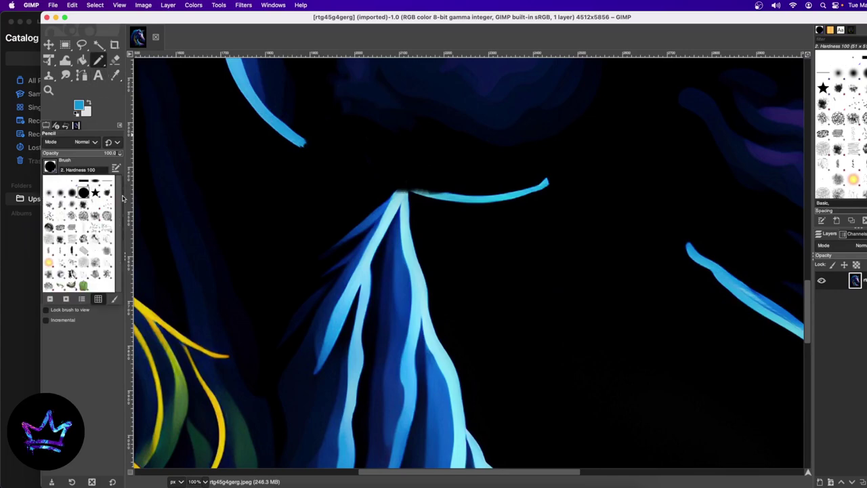
left_click(125, 160)
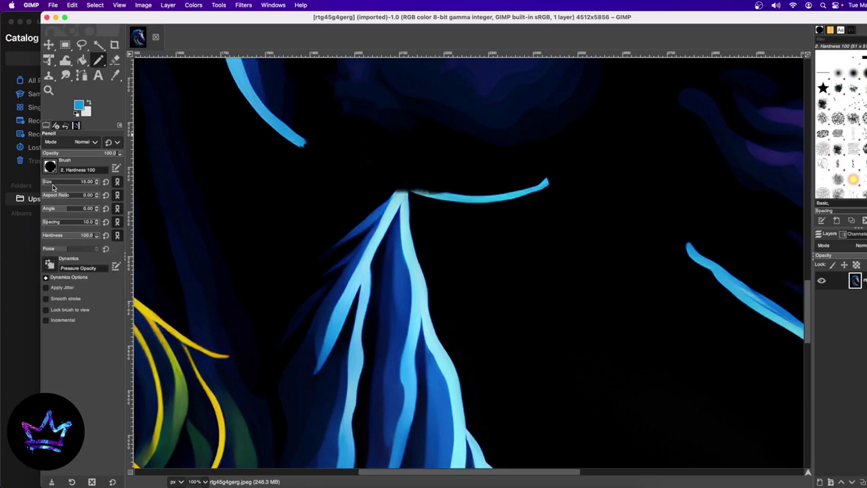
scroll(529, 186, "down", 2)
scroll(480, 187, "up", 5)
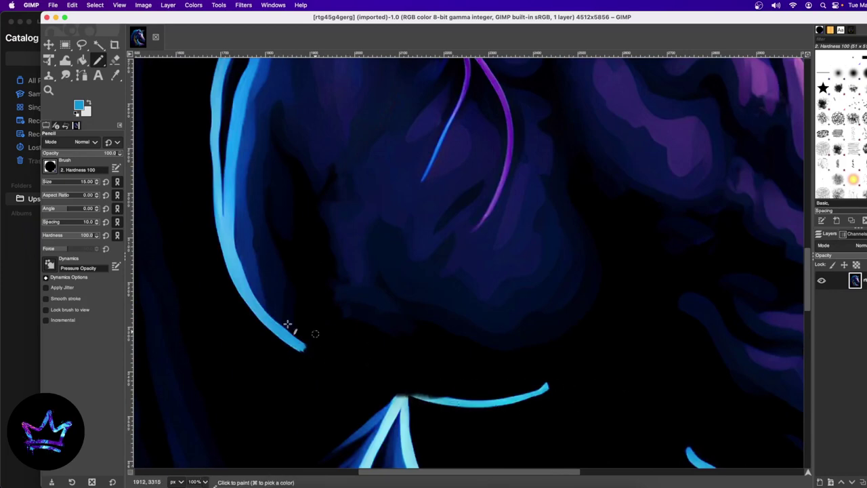
left_click(203, 483)
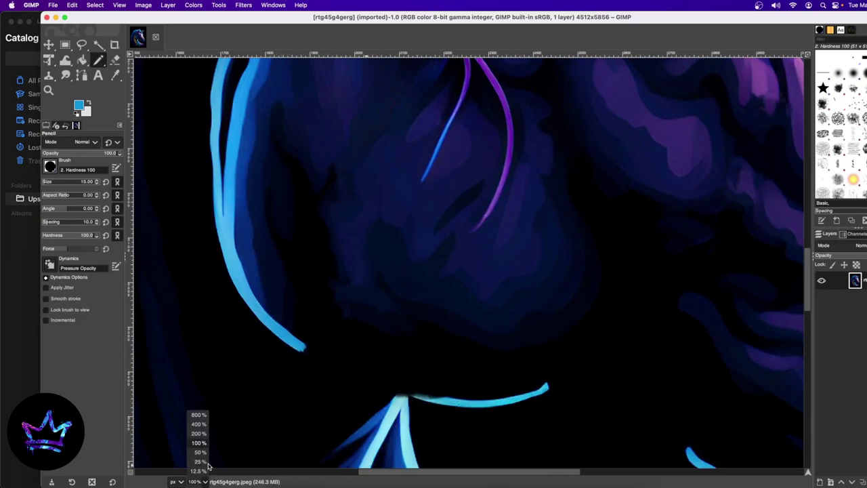
left_click(197, 453)
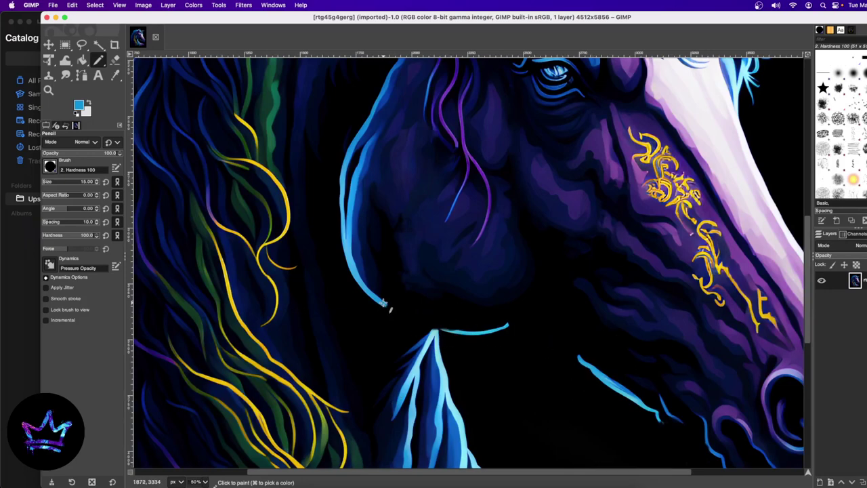
left_click_drag(383, 304, 468, 337)
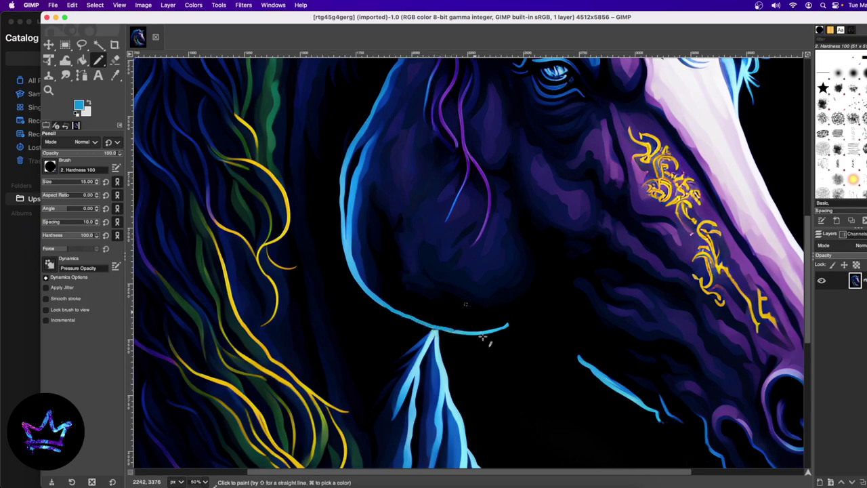
Inspect the repaired cheek outline up close and against the whole unicorn design
left_click(206, 481)
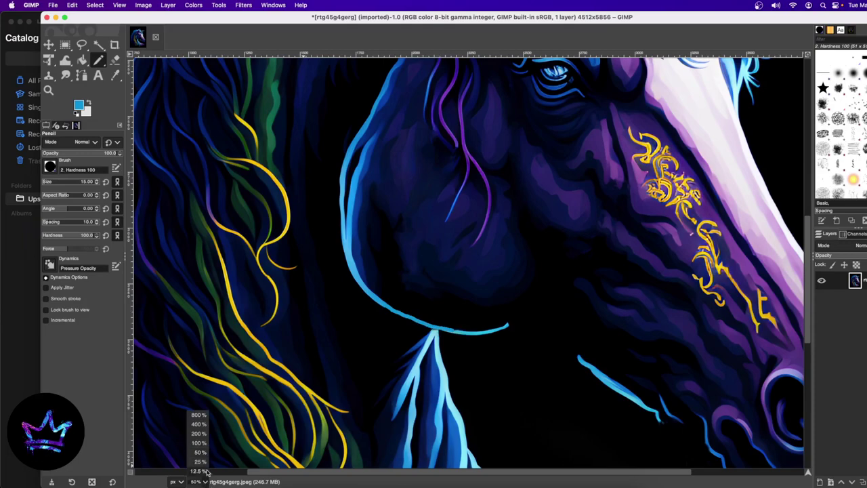
left_click(198, 464)
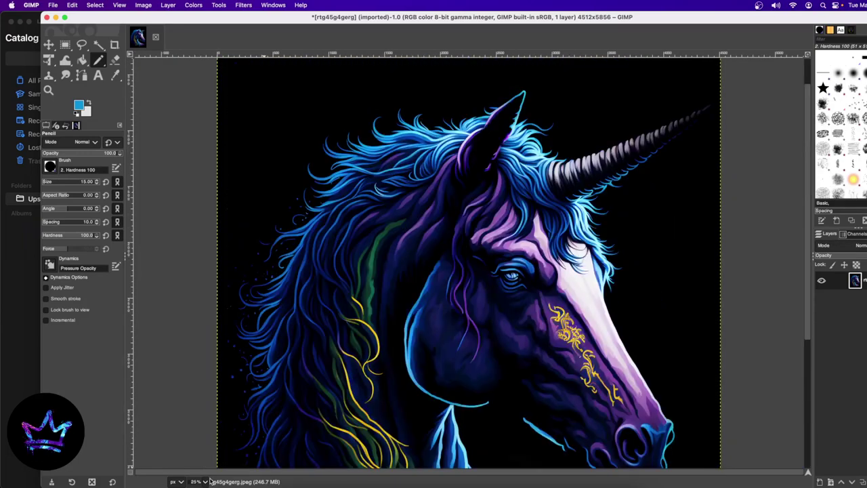
left_click(206, 482)
left_click(197, 462)
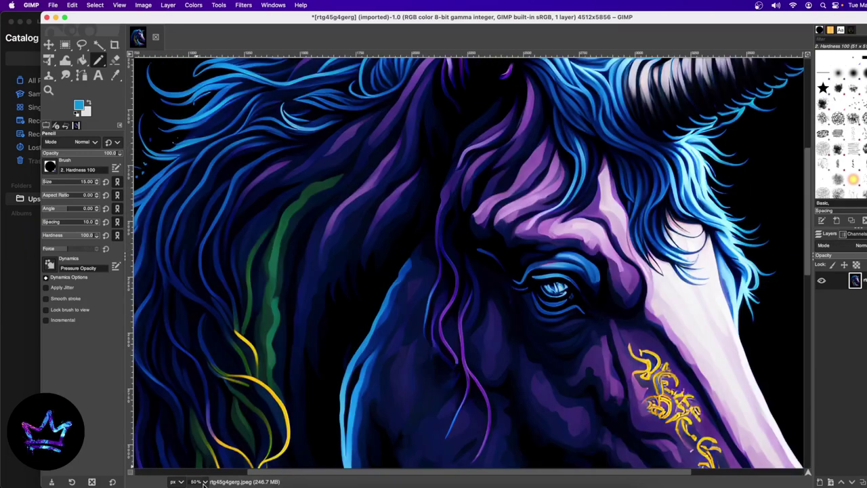
left_click(201, 480)
left_click(196, 469)
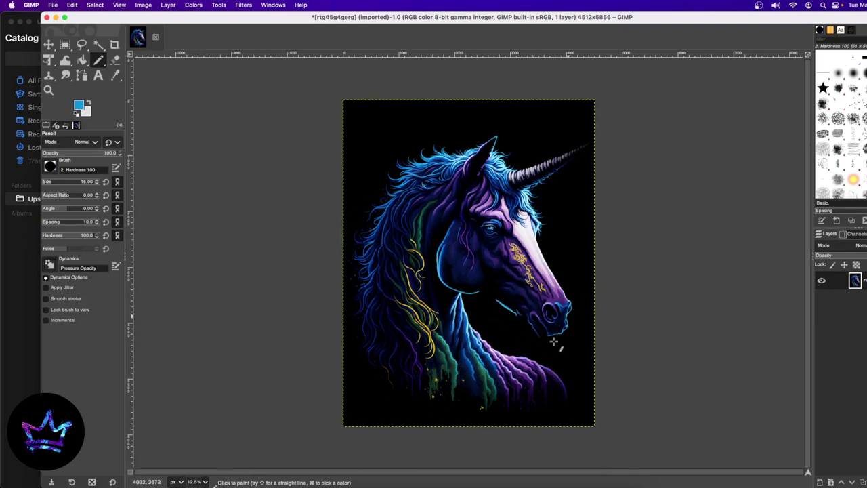
Sample the blue of the line under the jaw and extend its upper end toward the cheek outline with the size 15 Pencil
left_click(205, 482)
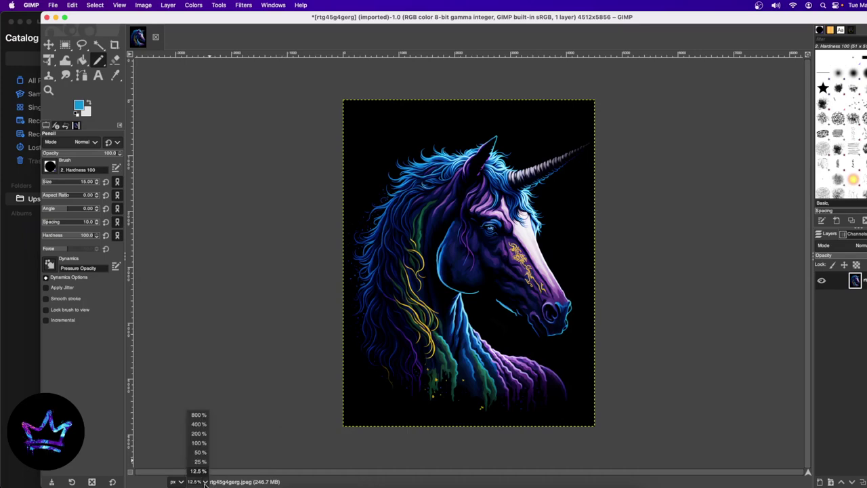
left_click(198, 437)
scroll(563, 389, "down", 10)
scroll(600, 370, "up", 3)
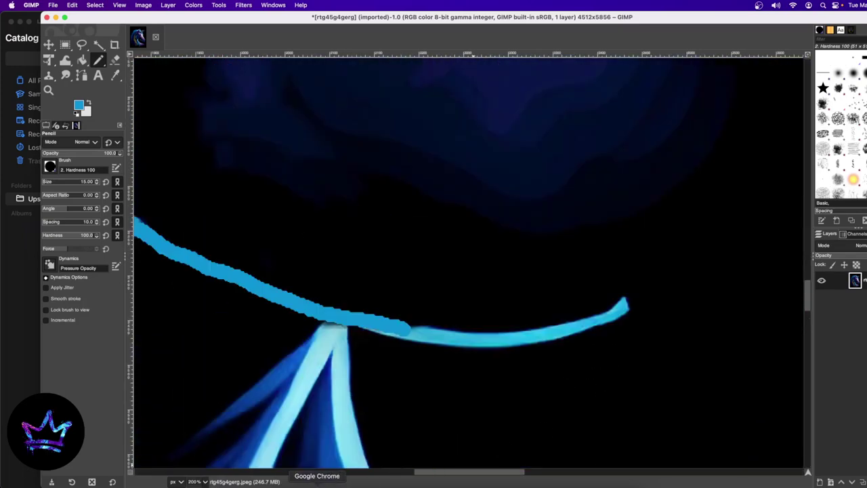
scroll(427, 472, "right", 10)
scroll(499, 470, "down", 8)
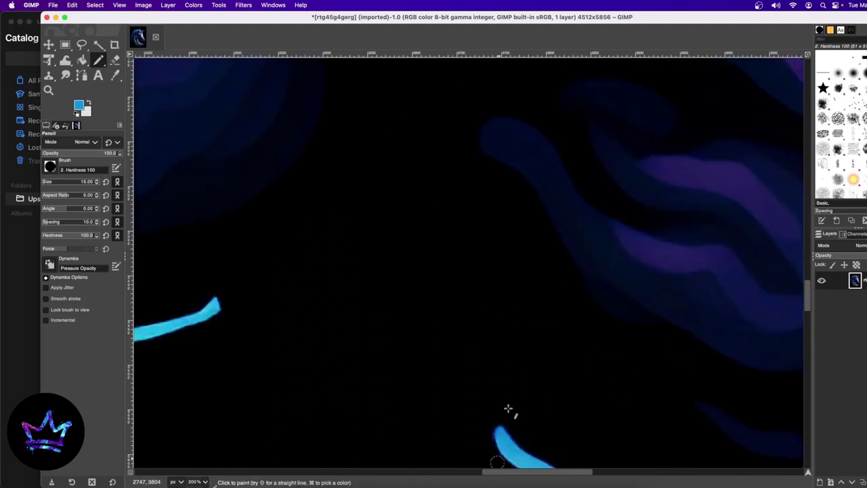
scroll(554, 354, "up", 5)
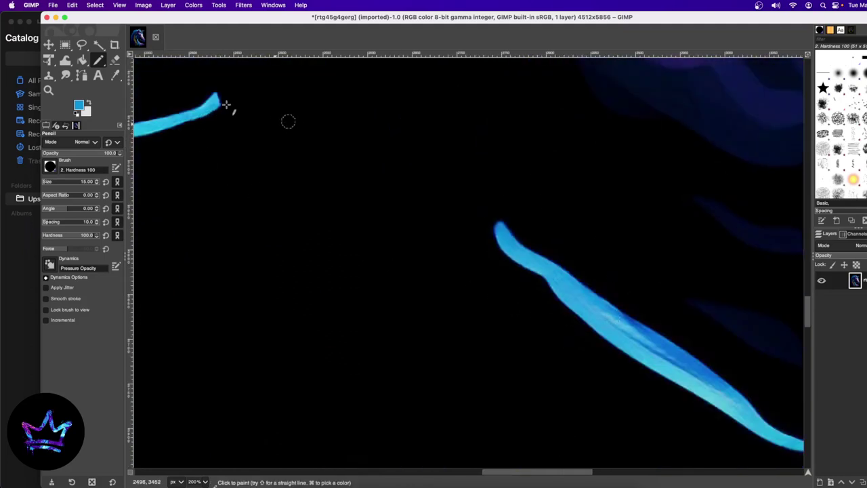
left_click(115, 75)
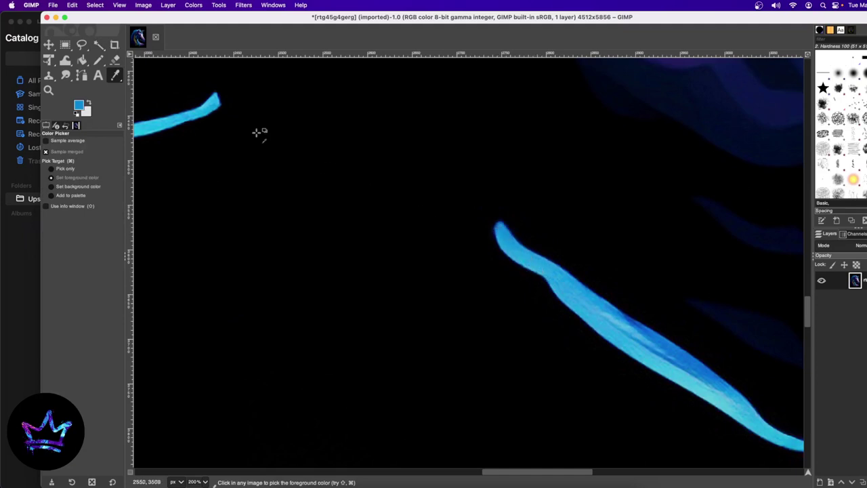
mouse_move(502, 237)
left_mouse_down()
mouse_move(449, 180)
mouse_move(385, 136)
left_mouse_up()
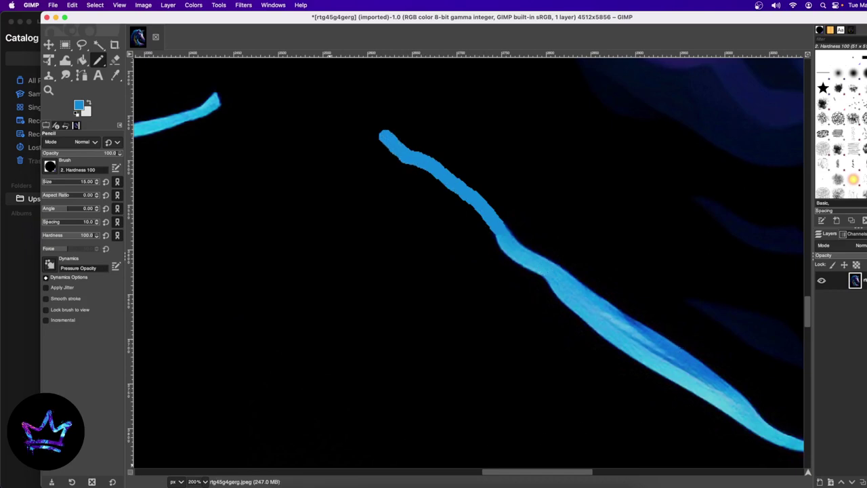
Extend the upper end of the line under the jaw further toward the cheek outline with the size 15 Pencil
left_click(205, 482)
left_click(198, 466)
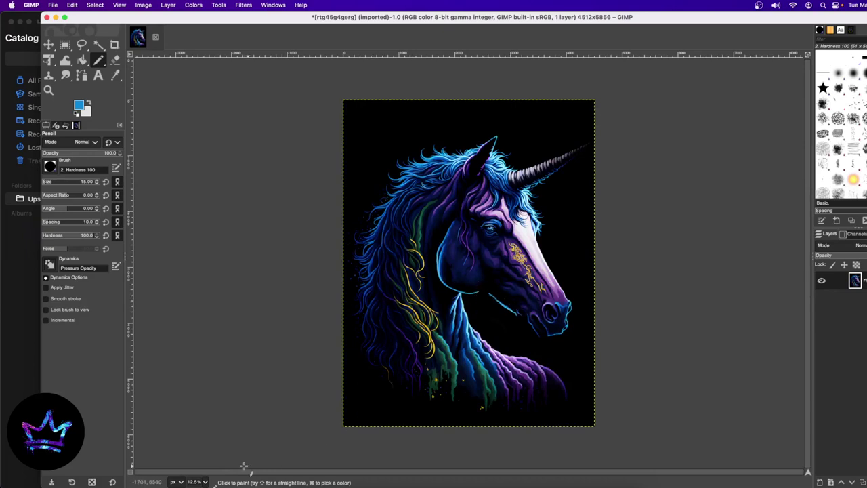
left_click(205, 482)
left_click(198, 439)
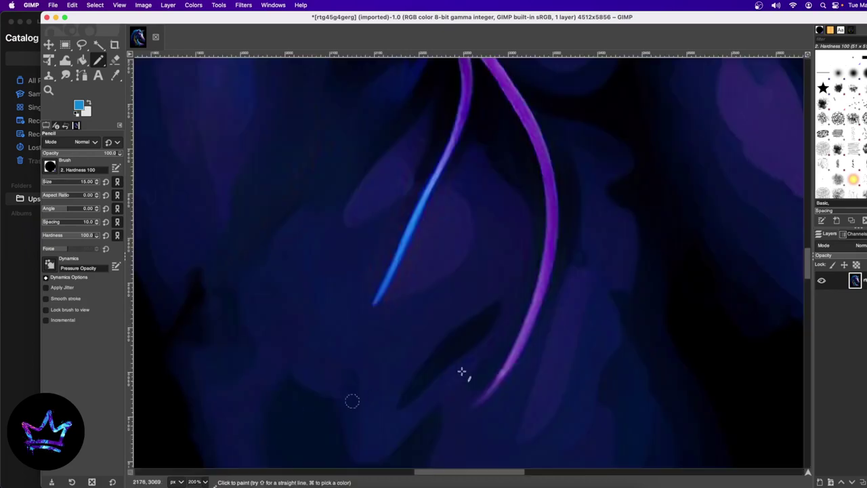
scroll(482, 312, "down", 10)
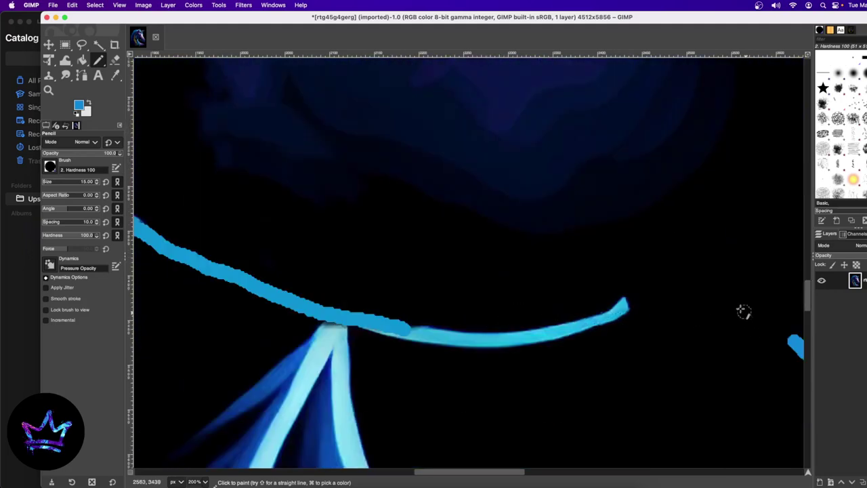
left_click_drag(687, 269, 792, 336)
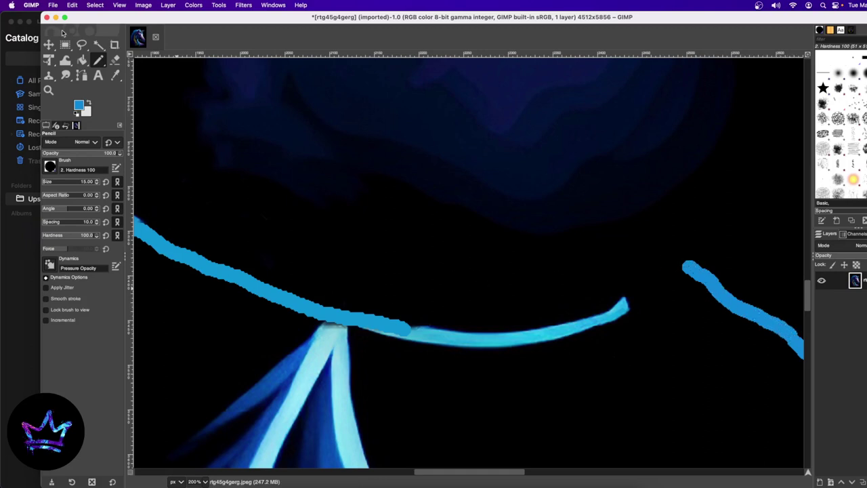
Sample the light blue at the tip of the short curved line and paint a size 15 Pencil stroke from it toward the jaw line
left_click(116, 76)
left_click(628, 308)
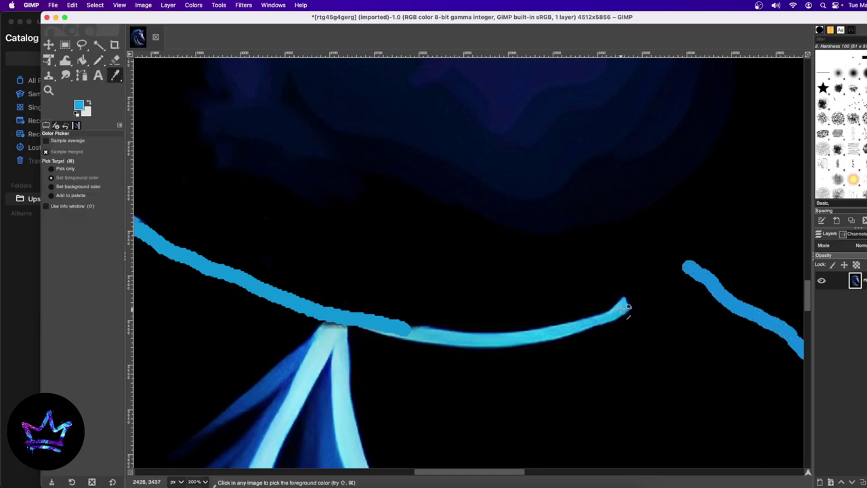
left_click(98, 60)
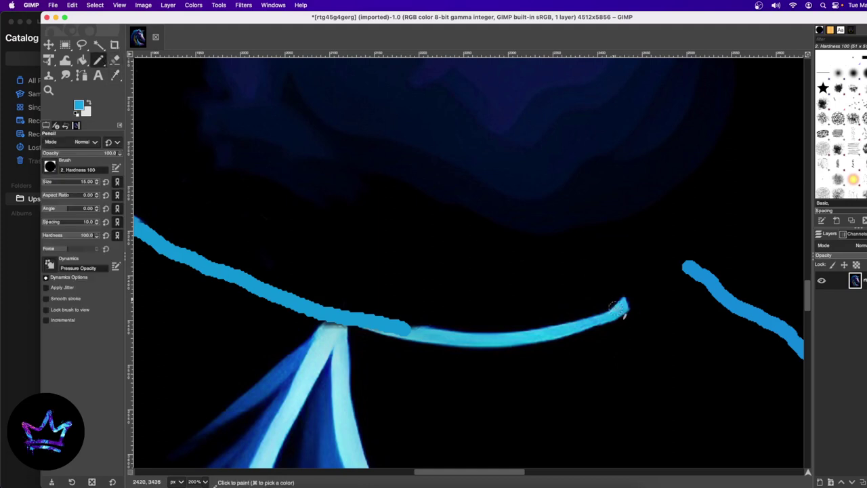
left_click_drag(622, 307, 681, 275)
Try to continue the cheek outline upward from where it meets the jaw line with a curved light blue Pencil stroke
left_click(196, 483)
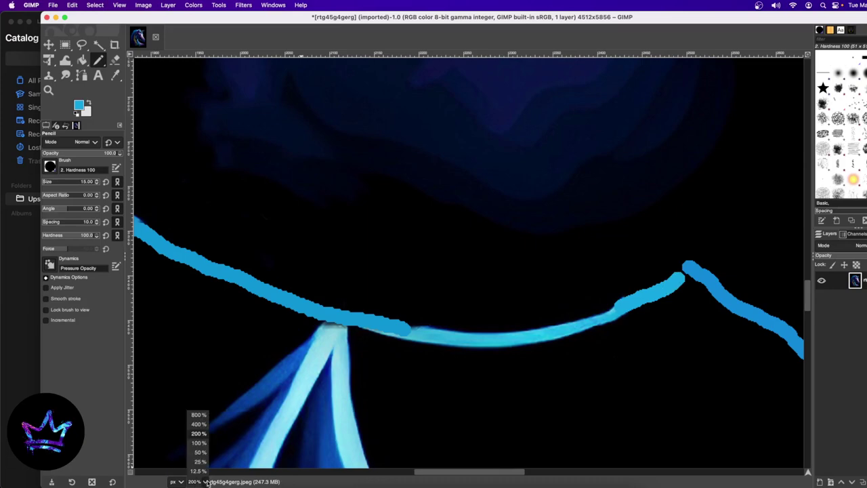
left_click(205, 458)
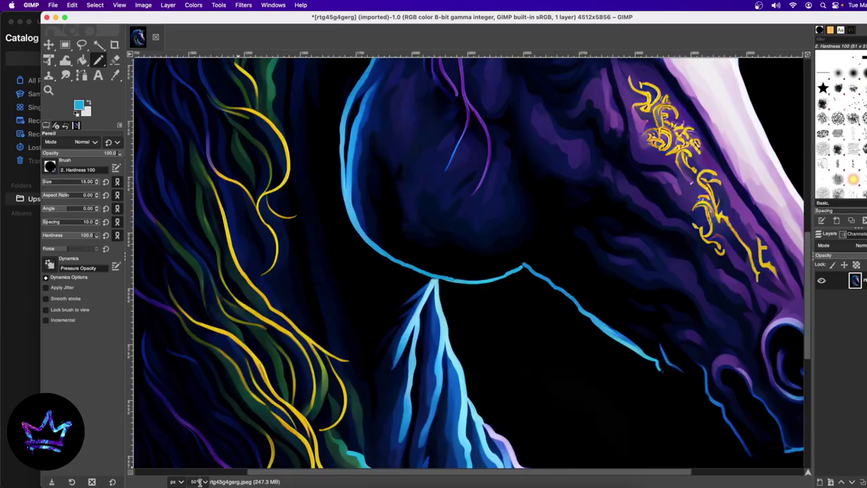
left_click(200, 483)
left_click(199, 466)
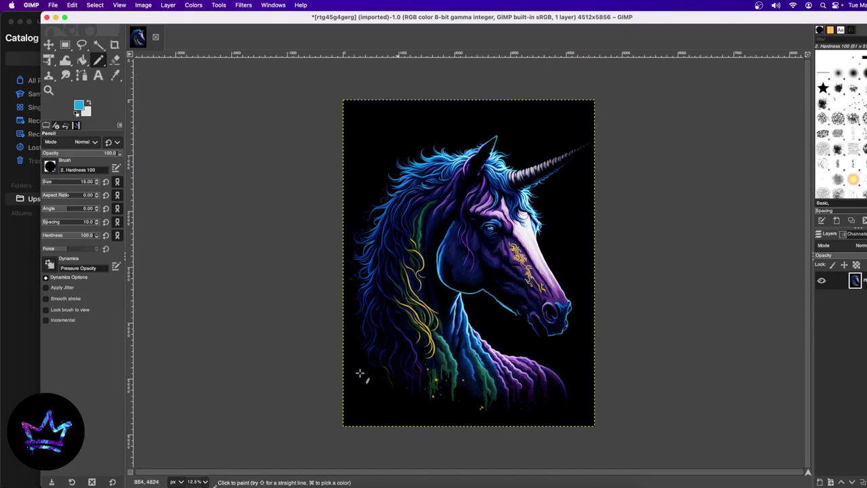
left_click(198, 482)
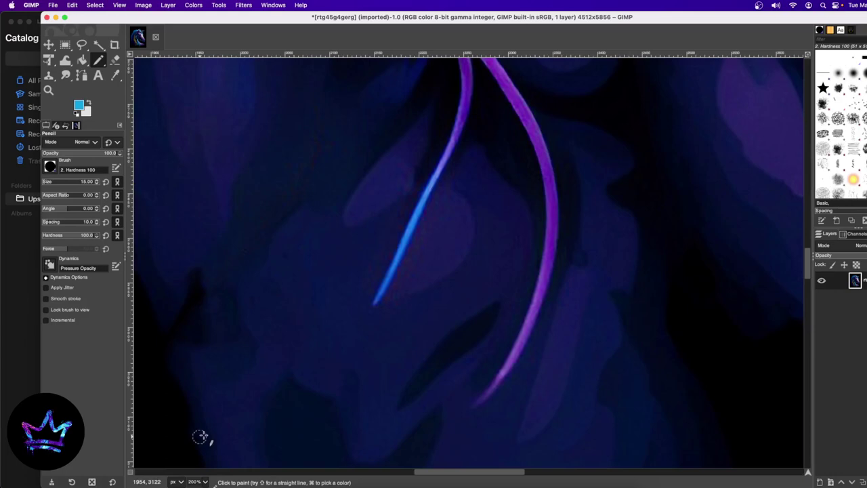
left_click(198, 434)
scroll(603, 362, "down", 10)
scroll(623, 332, "up", 3)
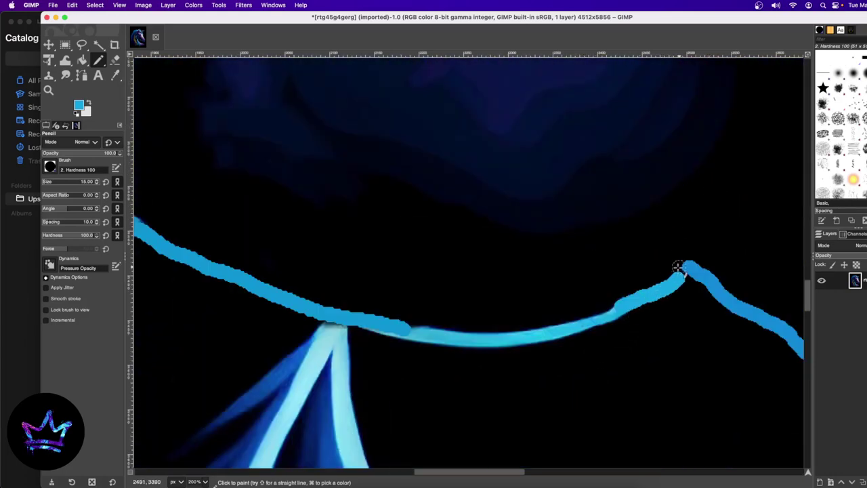
mouse_move(685, 284)
left_mouse_down()
mouse_move(707, 210)
mouse_move(702, 170)
left_mouse_up()
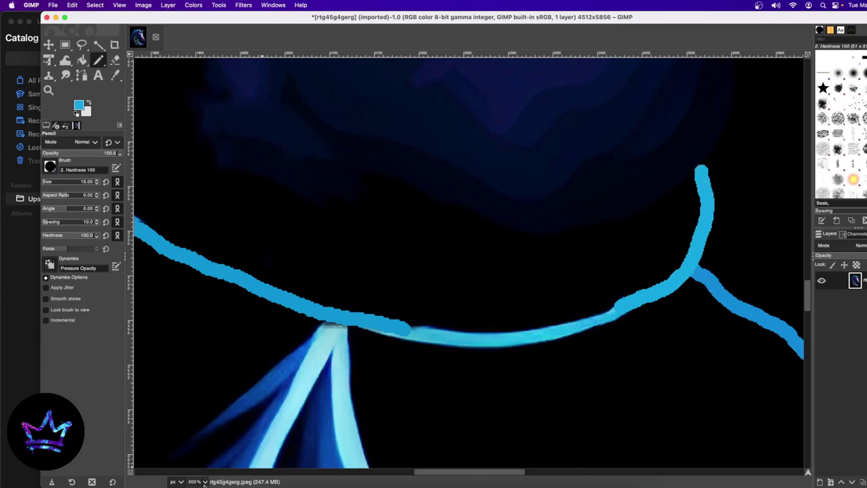
Examine the junction of the cheek outline and jaw line up close and against the whole unicorn design
left_click(204, 482)
left_click(203, 474)
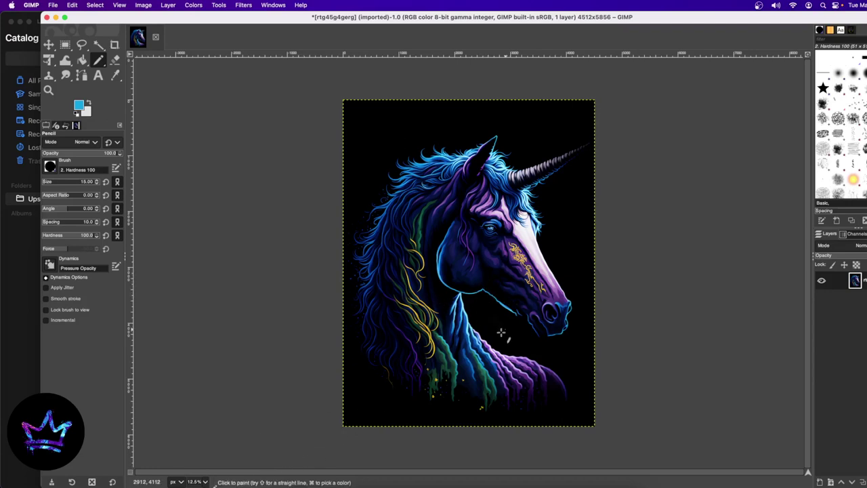
left_click(205, 482)
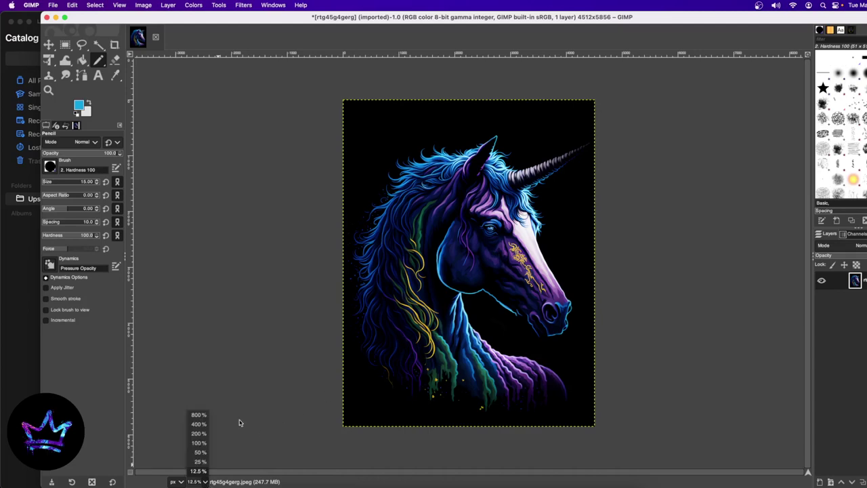
left_click(199, 423)
scroll(610, 325, "down", 5)
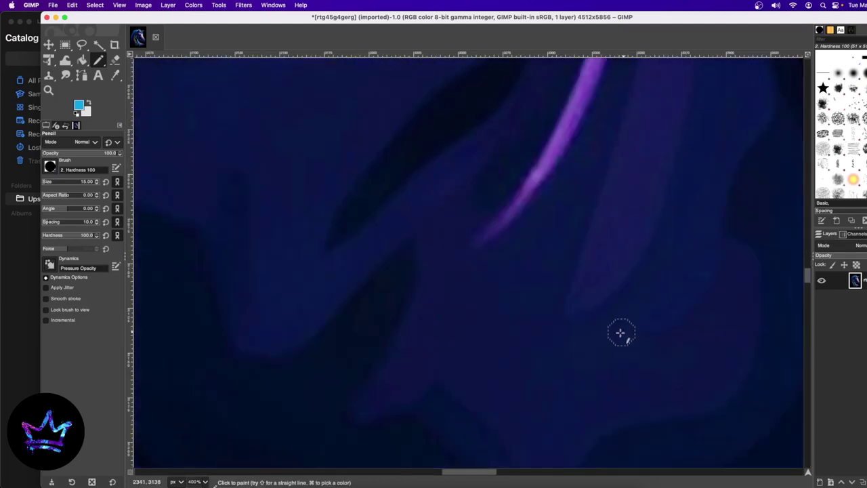
scroll(620, 332, "down", 10)
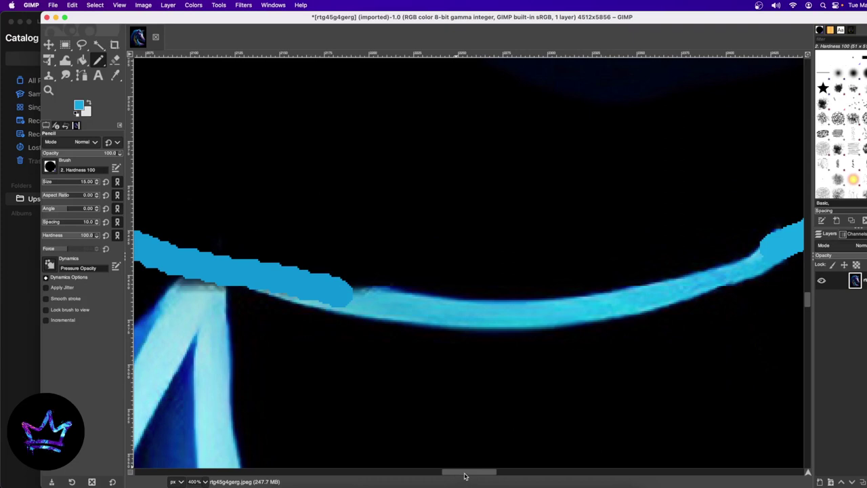
left_click_drag(464, 476, 522, 477)
scroll(476, 345, "up", 5)
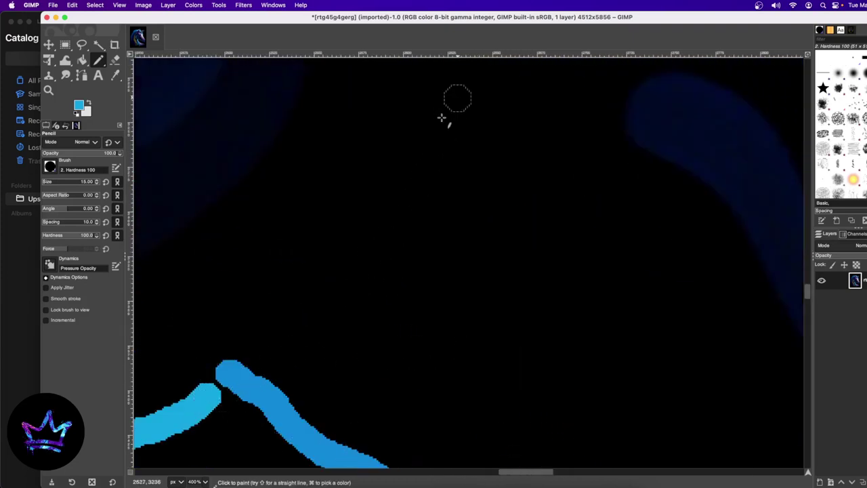
left_click(200, 483)
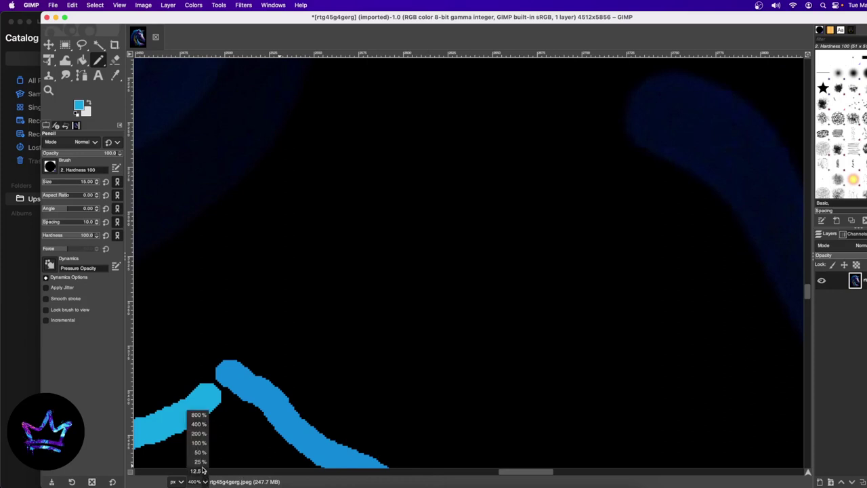
left_click(197, 467)
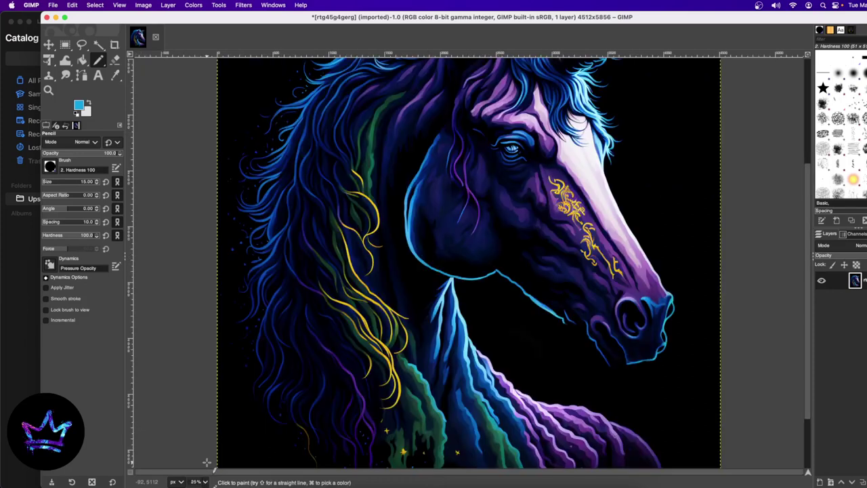
Draw a thin size 1 Pencil guide up from the jaw junction, paint over it in light blue at size 30, and undo the last portion
left_click(90, 105)
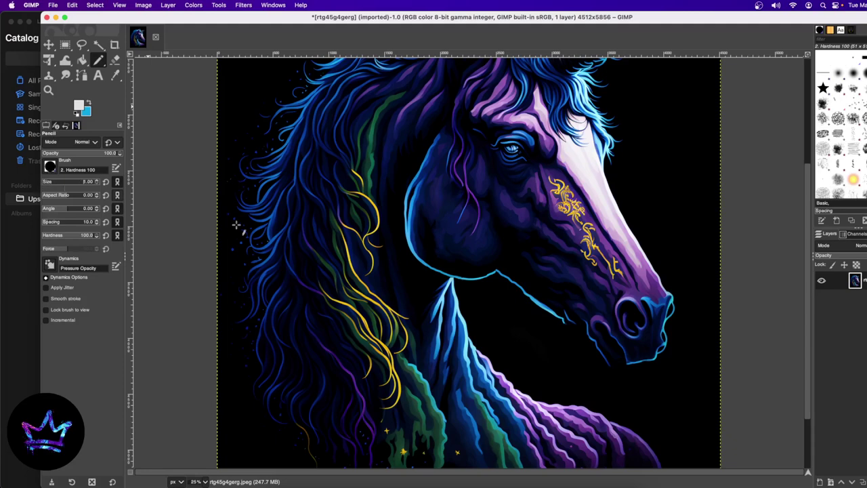
left_click(203, 481)
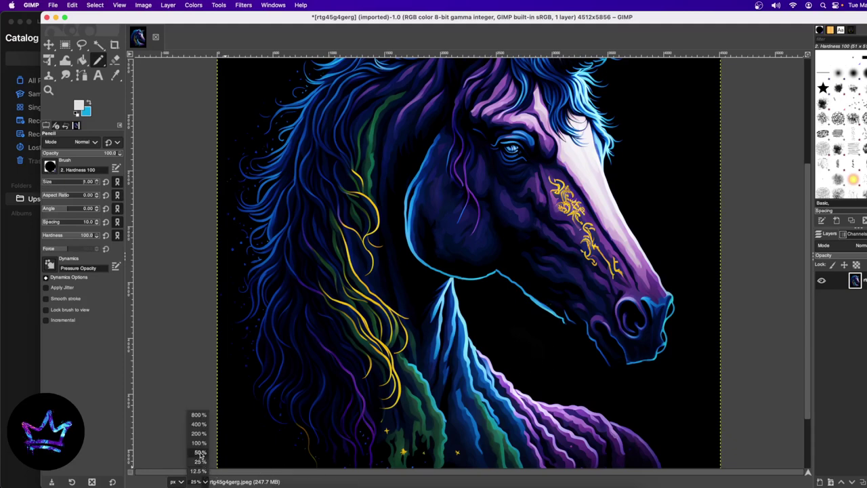
left_click(506, 263)
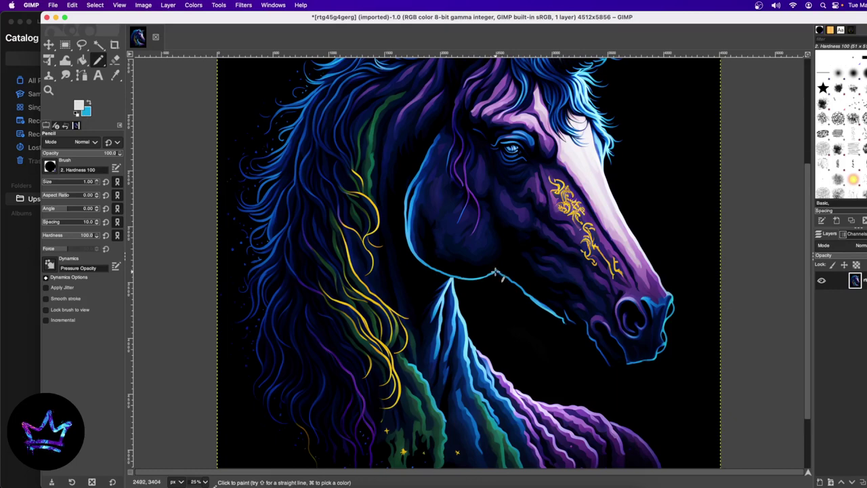
left_click_drag(495, 273, 513, 238)
left_click(88, 105)
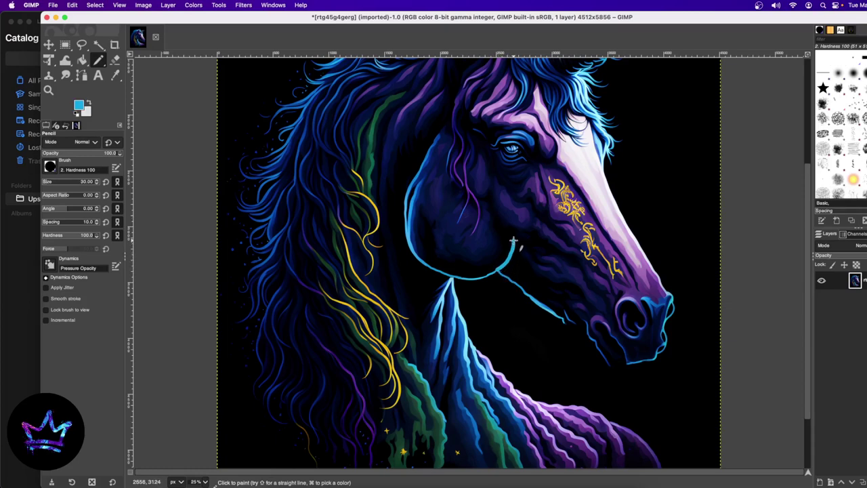
key("super+z")
Sample the black background as the foreground color and paint out the leftover thin guide line above the thick blue stroke with the size 30 Pencil
left_click(205, 480)
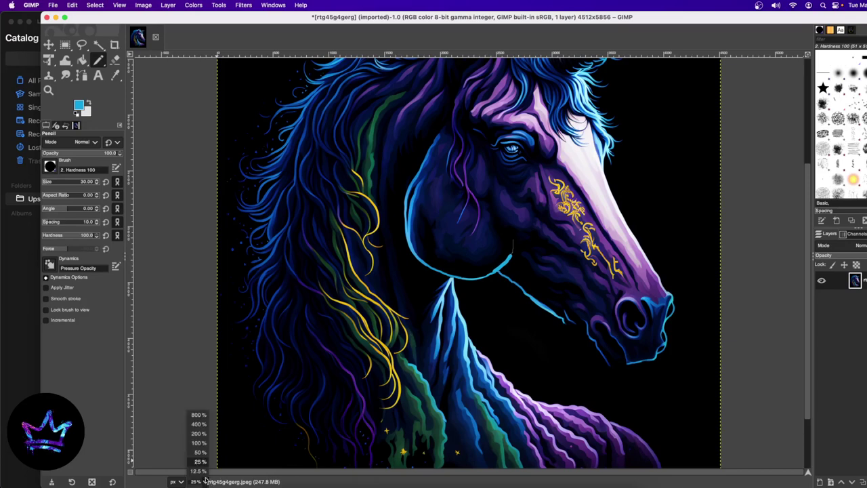
left_click(198, 471)
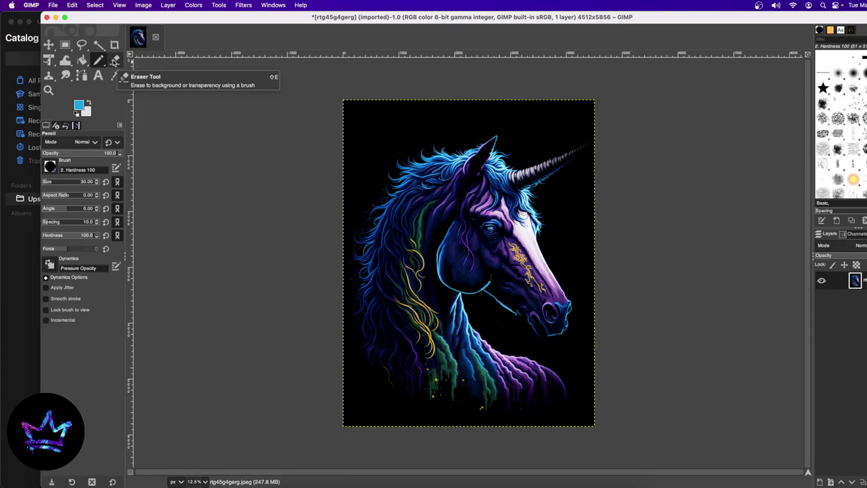
left_click(115, 60)
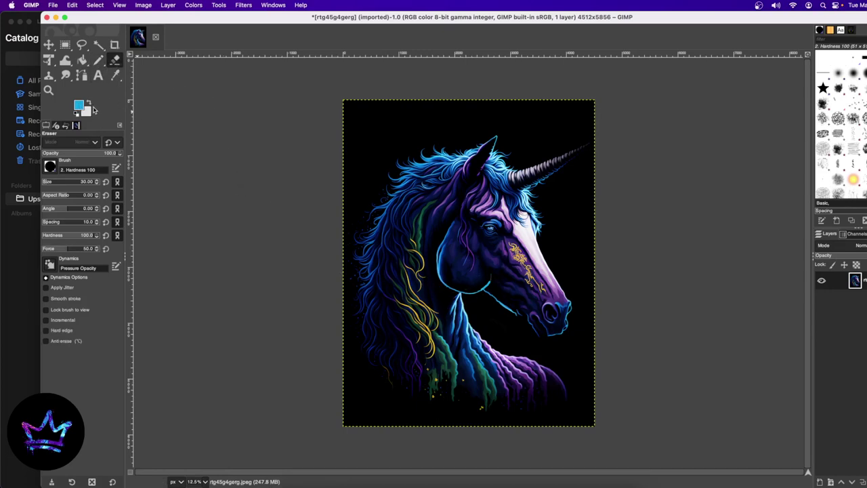
left_click(115, 75)
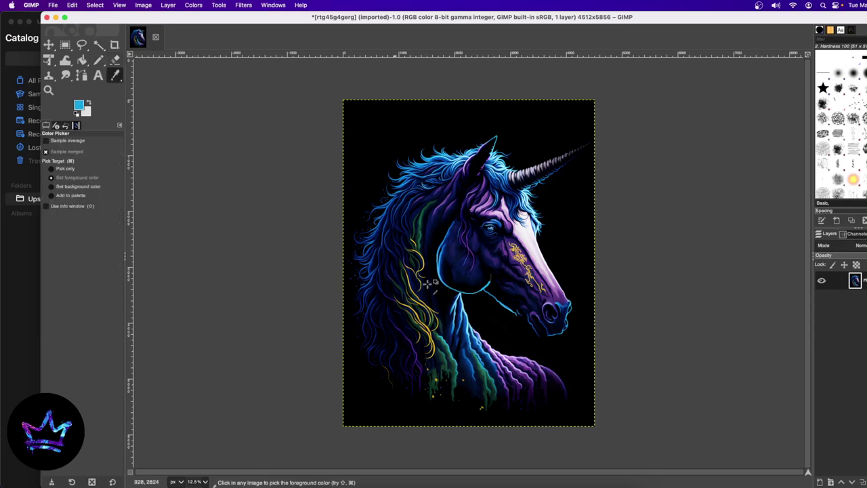
left_click(491, 290)
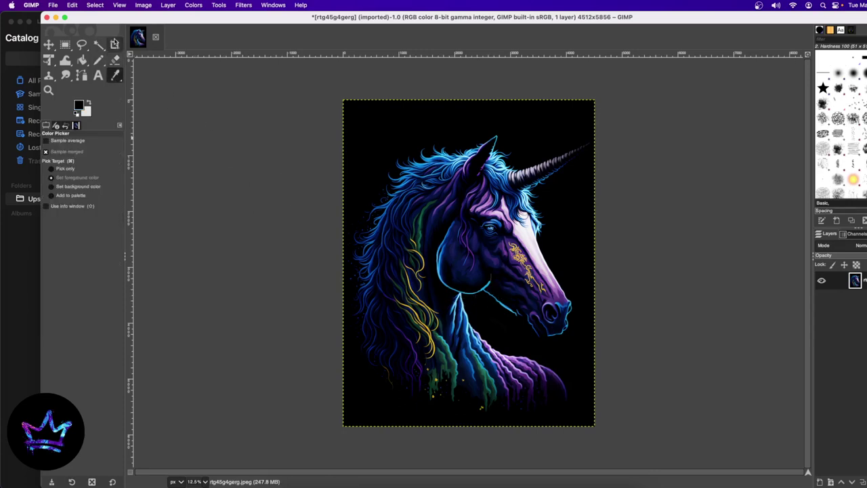
left_click(98, 61)
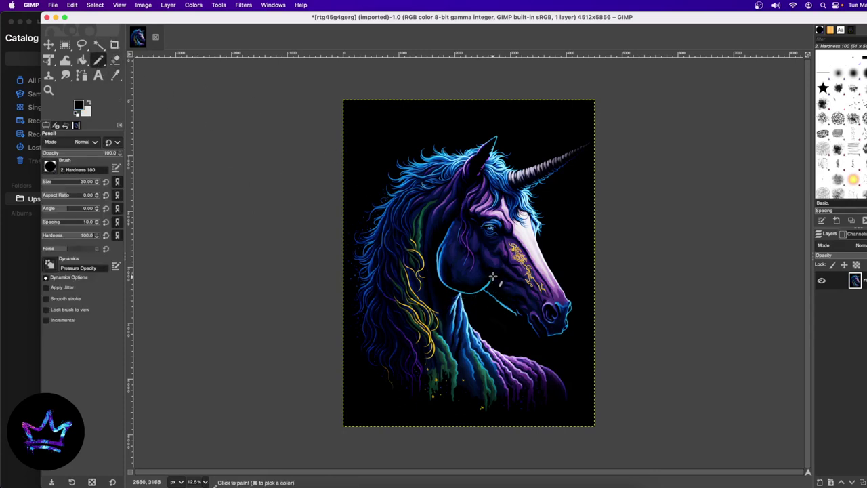
left_click(504, 289)
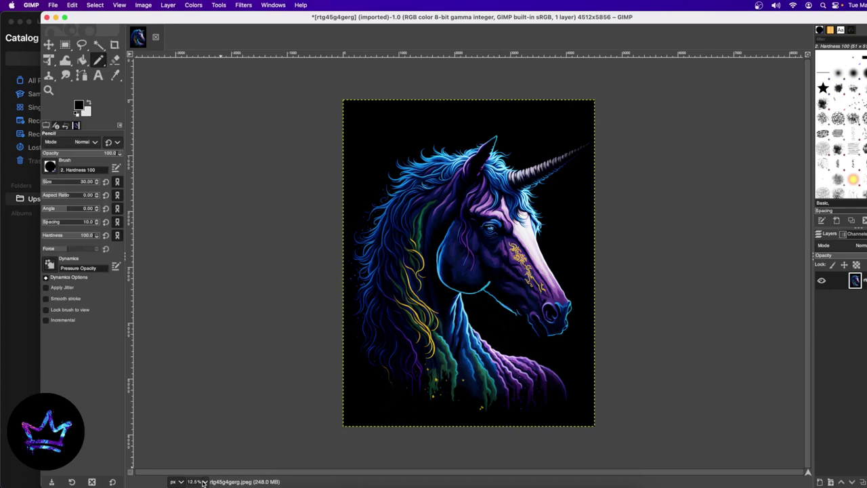
Trim the thick blue stroke above the jaw junction into a thin tapering line with black size 30 Pencil strokes along its edges
left_click(204, 482)
left_click(197, 455)
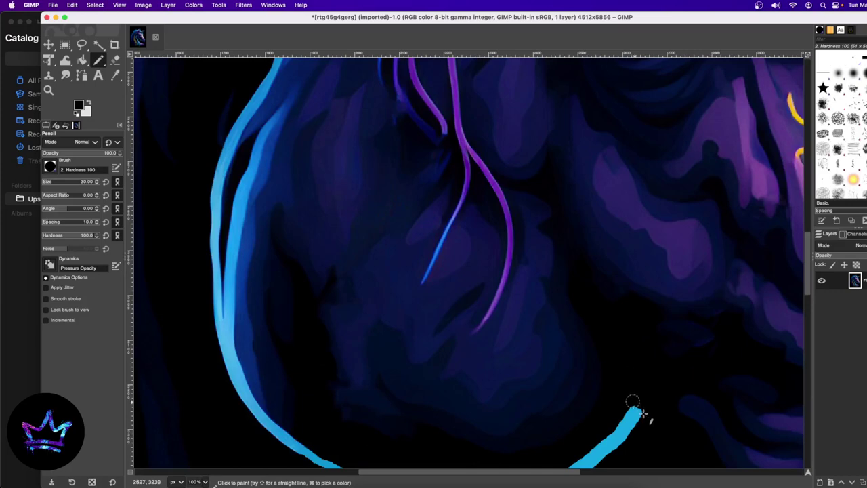
scroll(630, 399, "down", 5)
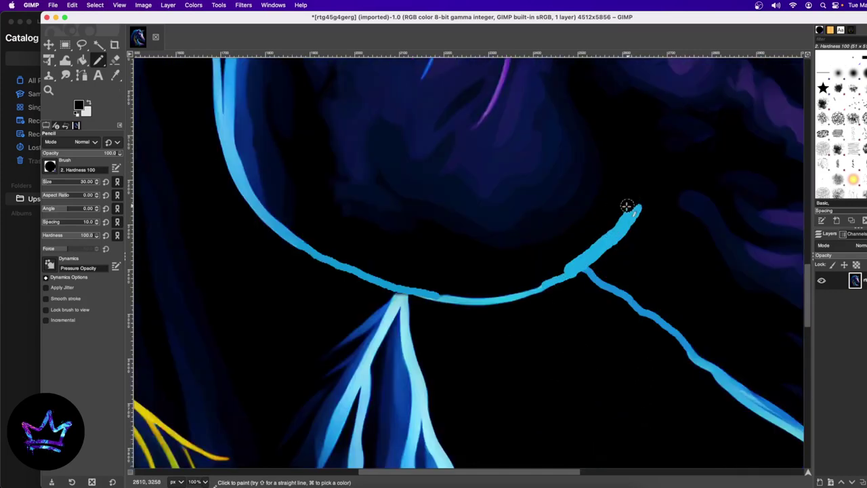
mouse_move(593, 243)
left_mouse_down()
mouse_move(572, 264)
mouse_move(540, 269)
left_mouse_up()
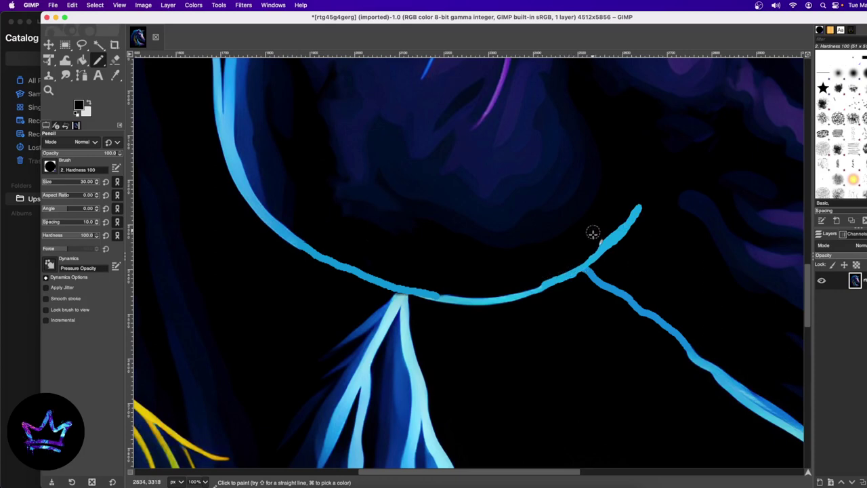
mouse_move(602, 236)
left_mouse_down()
mouse_move(590, 241)
mouse_move(621, 219)
left_mouse_up()
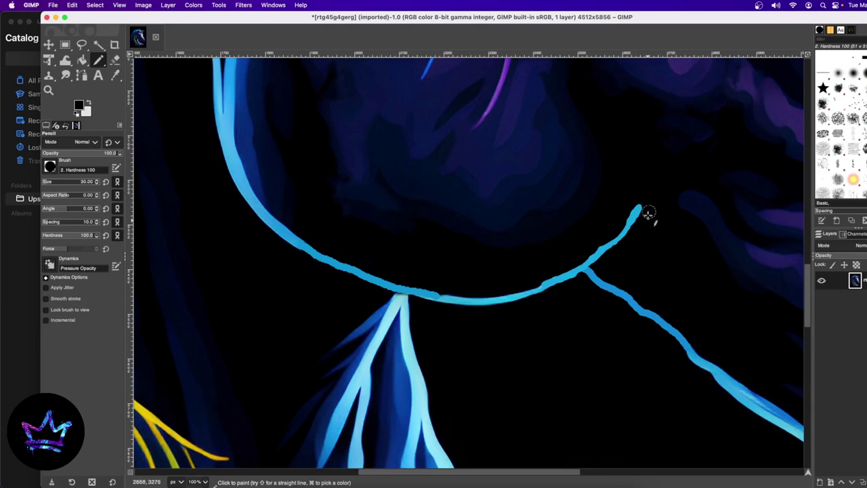
mouse_move(645, 212)
left_mouse_down()
mouse_move(621, 250)
mouse_move(558, 289)
mouse_move(535, 278)
mouse_move(583, 251)
left_mouse_up()
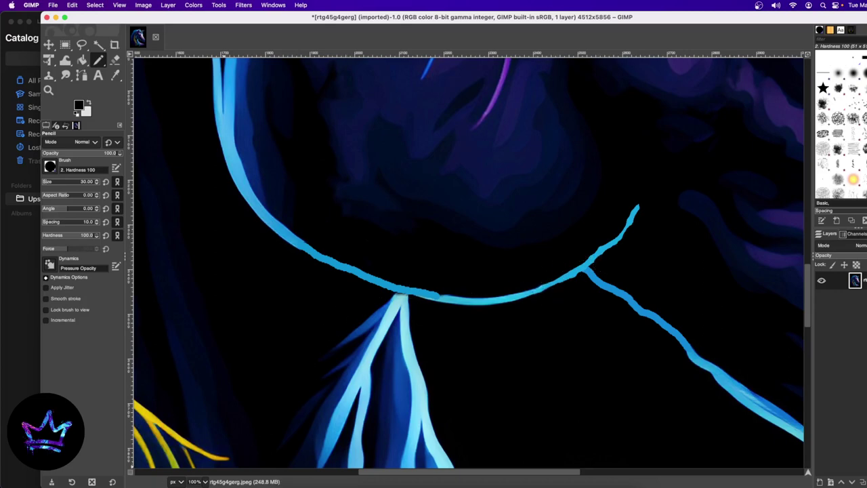
left_click(205, 482)
left_click(199, 474)
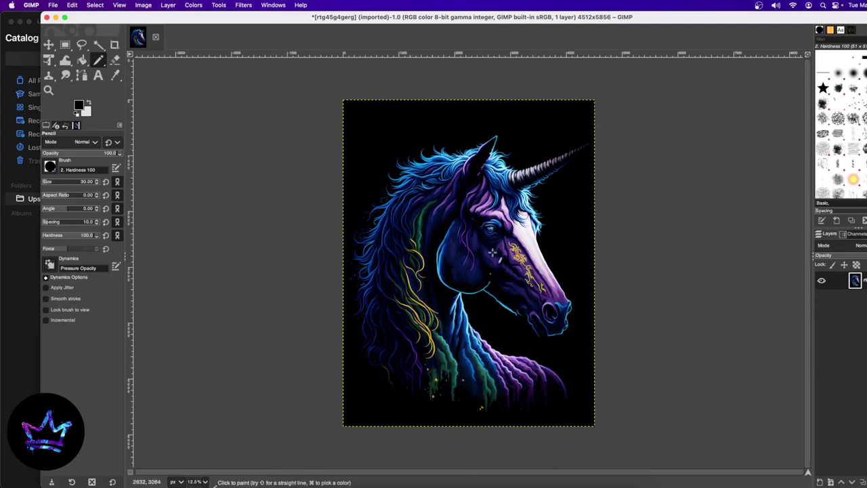
left_click(88, 105)
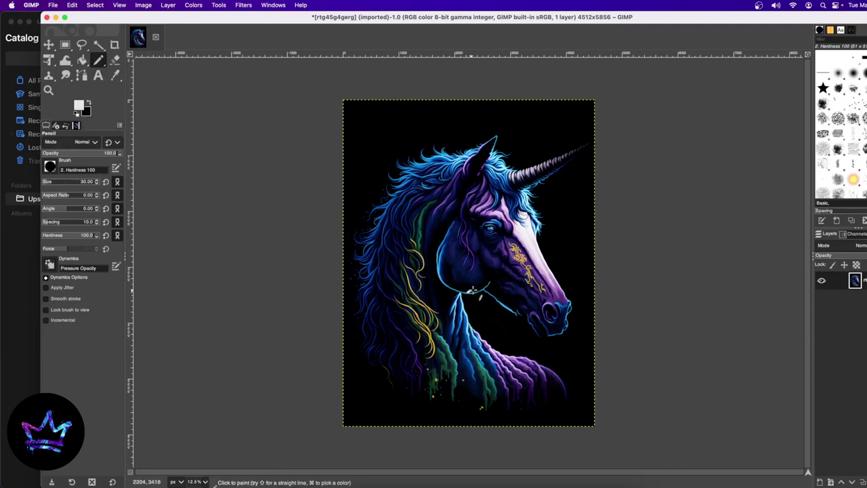
mouse_move(482, 287)
left_mouse_down()
mouse_move(474, 266)
mouse_move(481, 269)
mouse_move(478, 303)
left_mouse_up()
key("super+z")
left_click_drag(483, 274, 470, 292)
key("super+z")
Select the black background around the unicorn with Fuzzy Select and add an alpha channel to the layer
left_click(99, 45)
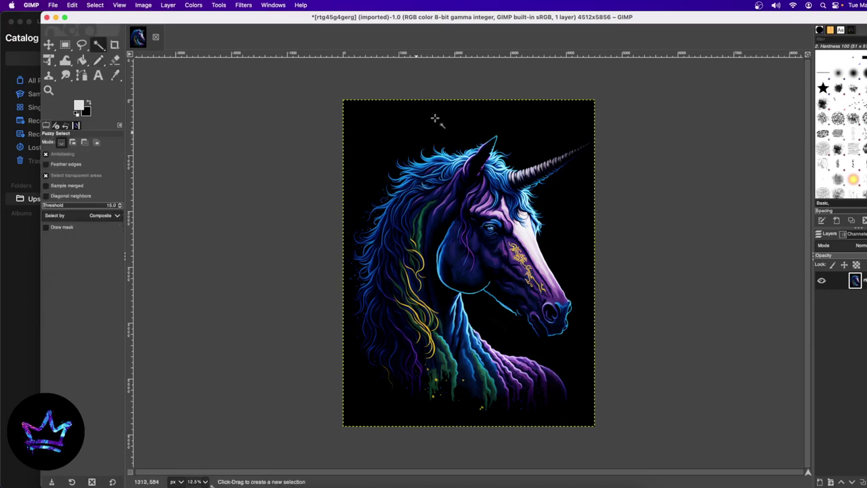
left_click(405, 135)
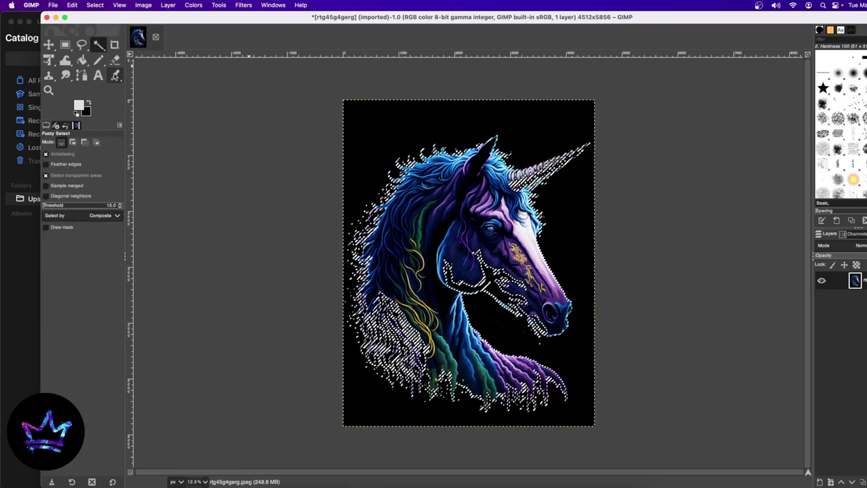
left_click(115, 62)
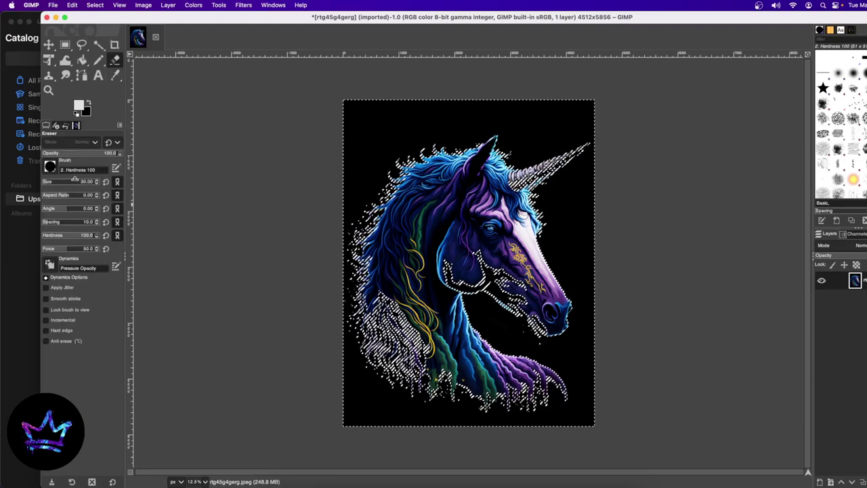
left_click(169, 6)
mouse_move(197, 98)
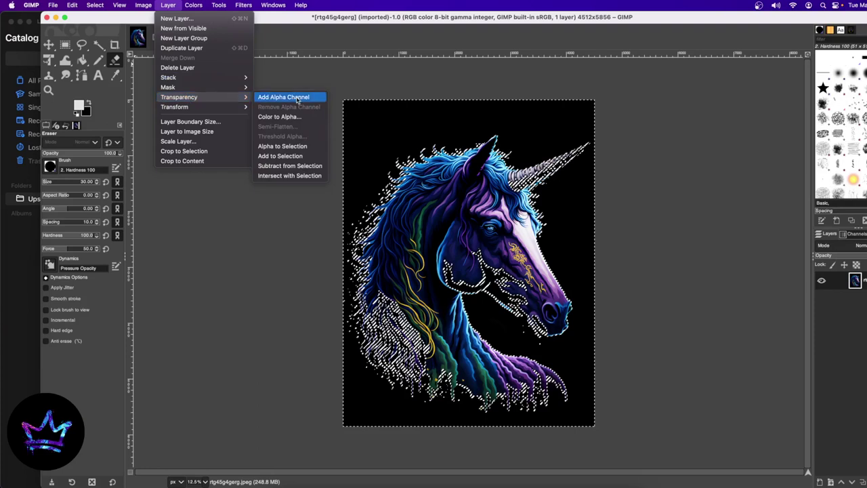
left_click(306, 99)
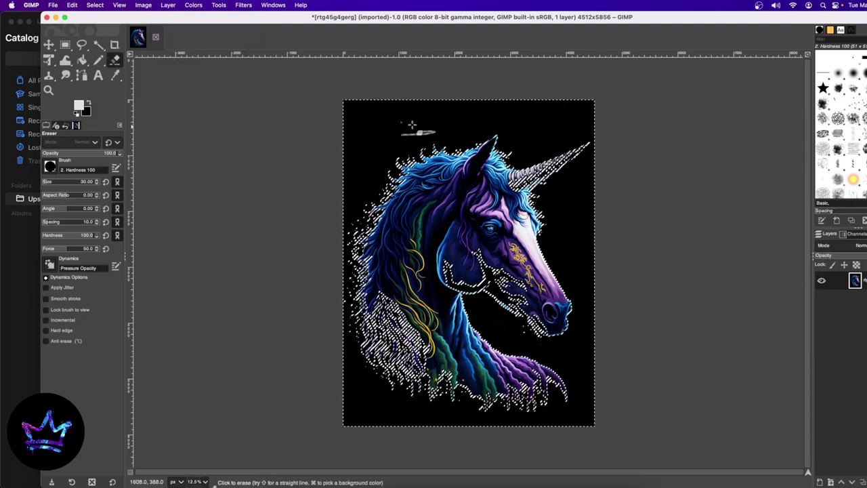
Erase part of the selected black background above the mane, raising the Eraser size to 109
mouse_move(465, 122)
left_mouse_down()
mouse_move(358, 122)
mouse_move(415, 110)
left_mouse_up()
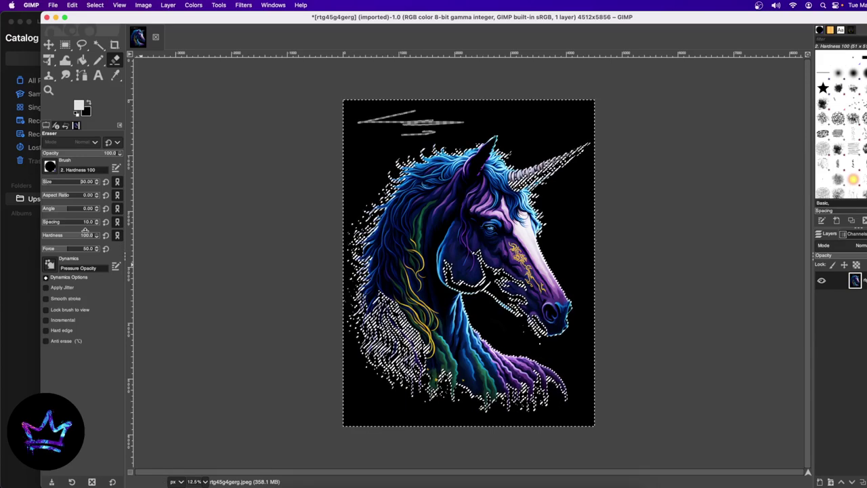
left_click(59, 183)
left_click_drag(59, 188, 51, 183)
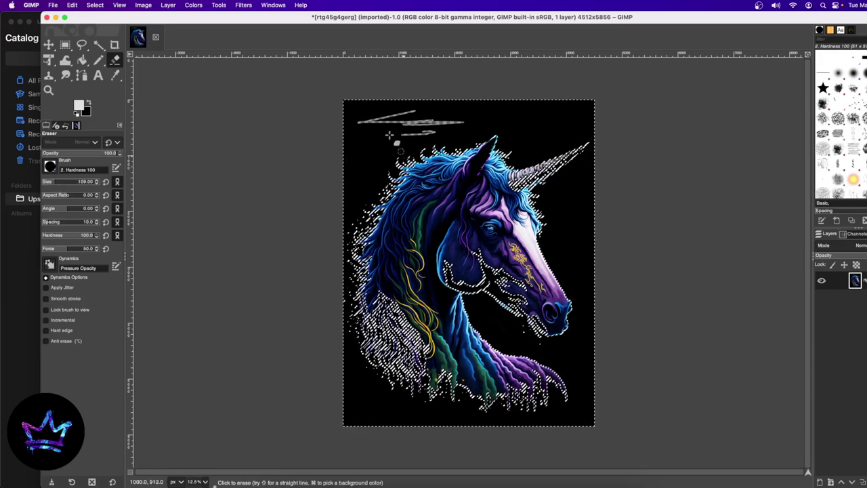
left_click_drag(348, 129, 320, 119)
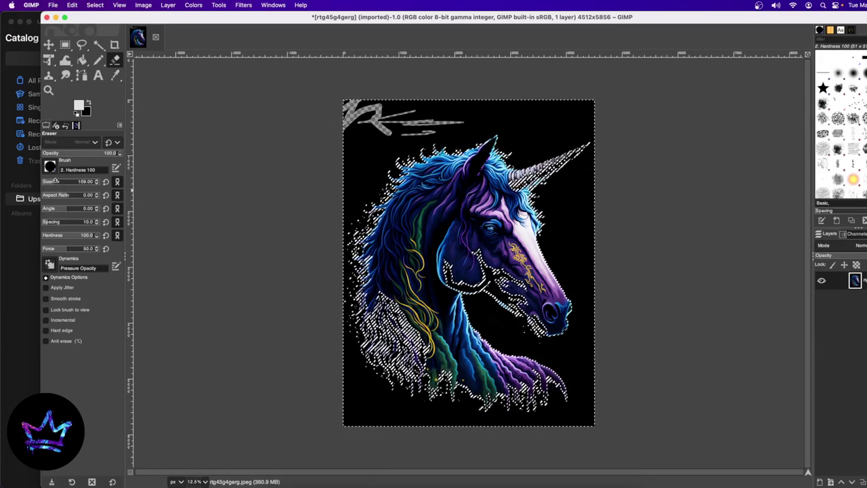
Set the Eraser size to 506 and erase all the remaining selected black background around the unicorn to transparency
left_click_drag(68, 183, 75, 183)
mouse_move(461, 129)
left_mouse_down()
mouse_move(379, 163)
mouse_move(389, 202)
mouse_move(403, 197)
mouse_move(383, 176)
mouse_move(383, 95)
mouse_move(361, 123)
mouse_move(355, 93)
mouse_move(354, 215)
mouse_move(340, 206)
mouse_move(352, 230)
mouse_move(359, 227)
mouse_move(343, 254)
mouse_move(361, 257)
mouse_move(349, 298)
mouse_move(364, 312)
mouse_move(360, 336)
mouse_move(338, 361)
mouse_move(385, 369)
mouse_move(409, 359)
mouse_move(418, 394)
mouse_move(398, 421)
mouse_move(352, 400)
mouse_move(361, 409)
mouse_move(366, 386)
mouse_move(369, 414)
mouse_move(403, 422)
mouse_move(485, 411)
mouse_move(547, 415)
mouse_move(553, 420)
mouse_move(530, 424)
mouse_move(547, 425)
mouse_move(444, 405)
mouse_move(436, 395)
mouse_move(593, 400)
mouse_move(601, 388)
mouse_move(467, 343)
mouse_move(469, 309)
mouse_move(460, 306)
mouse_move(494, 318)
mouse_move(583, 384)
mouse_move(539, 370)
mouse_move(506, 344)
mouse_move(570, 379)
mouse_move(604, 372)
mouse_move(598, 348)
left_mouse_up()
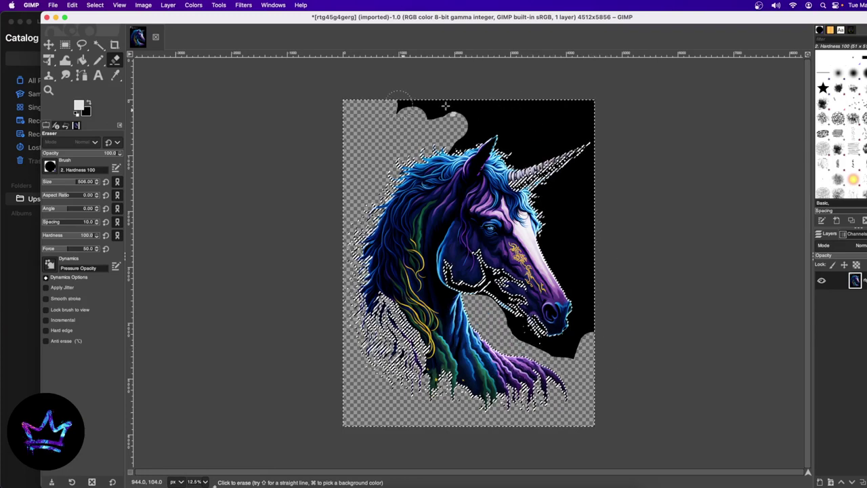
mouse_move(445, 106)
left_mouse_down()
mouse_move(573, 105)
mouse_move(452, 144)
mouse_move(445, 130)
mouse_move(482, 145)
mouse_move(520, 127)
mouse_move(512, 152)
mouse_move(524, 146)
mouse_move(532, 157)
mouse_move(539, 132)
mouse_move(553, 141)
mouse_move(541, 134)
mouse_move(614, 116)
left_mouse_up()
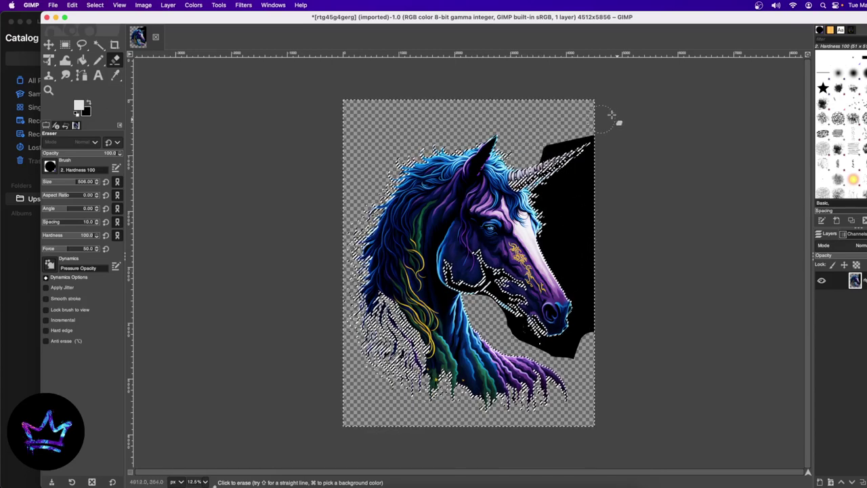
mouse_move(569, 133)
left_mouse_down()
mouse_move(544, 144)
mouse_move(538, 158)
left_mouse_up()
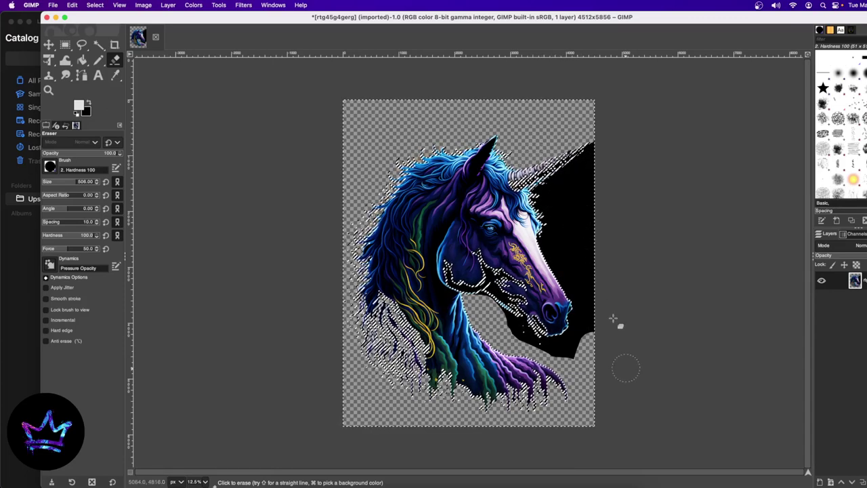
mouse_move(572, 354)
left_mouse_down()
mouse_move(560, 362)
mouse_move(584, 354)
mouse_move(528, 347)
mouse_move(512, 334)
left_mouse_up()
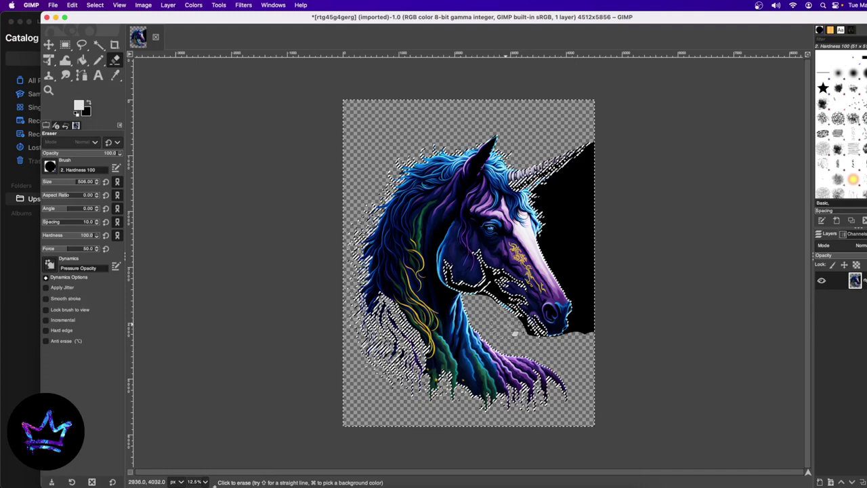
left_click_drag(514, 333, 526, 340)
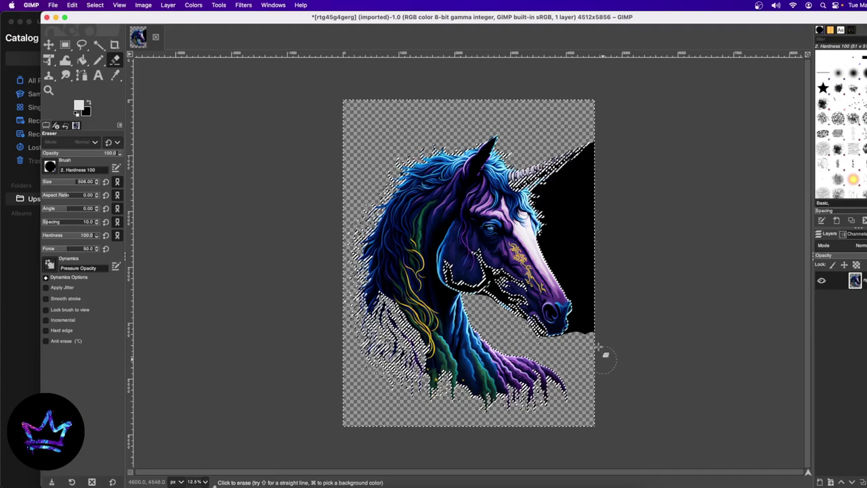
mouse_move(602, 354)
left_mouse_down()
mouse_move(591, 306)
mouse_move(581, 344)
mouse_move(576, 329)
mouse_move(577, 295)
mouse_move(585, 302)
mouse_move(592, 280)
mouse_move(582, 283)
mouse_move(552, 248)
mouse_move(596, 251)
mouse_move(603, 203)
mouse_move(572, 244)
mouse_move(552, 238)
mouse_move(547, 208)
mouse_move(592, 180)
mouse_move(566, 192)
mouse_move(552, 187)
mouse_move(605, 152)
left_mouse_up()
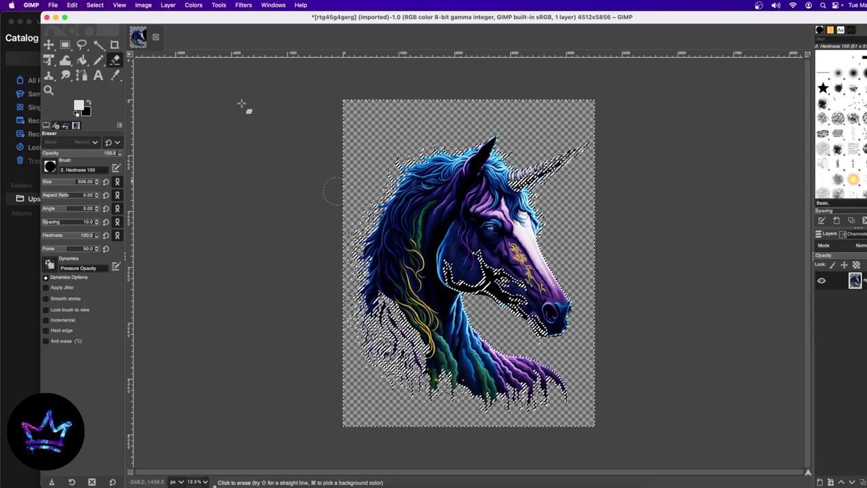
Remove the Fuzzy Select selection from around the unicorn cutout
left_click(95, 4)
left_click(94, 28)
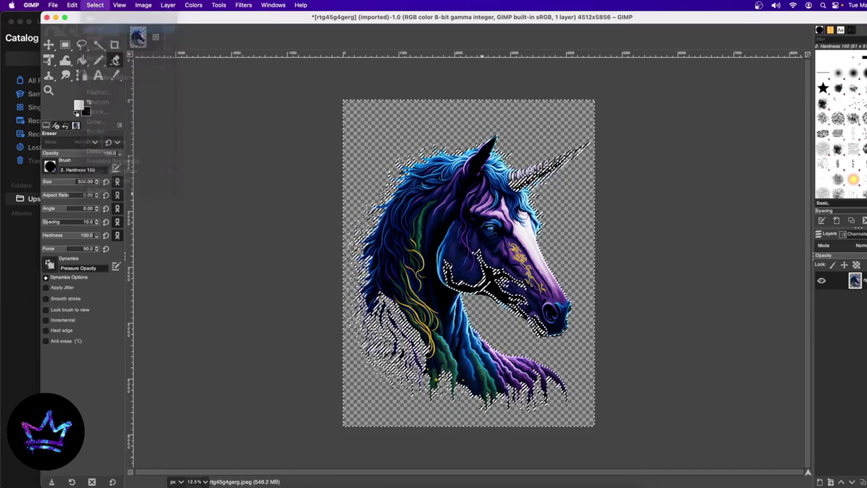
left_click(97, 6)
left_click(95, 23)
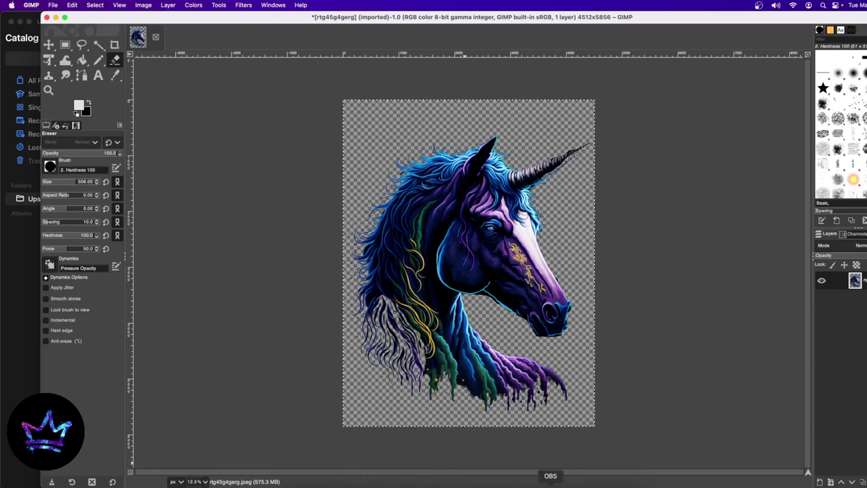
Switch to the Placeit mockup in Chrome and examine the unicorn design on the black T-shirt
left_click(550, 485)
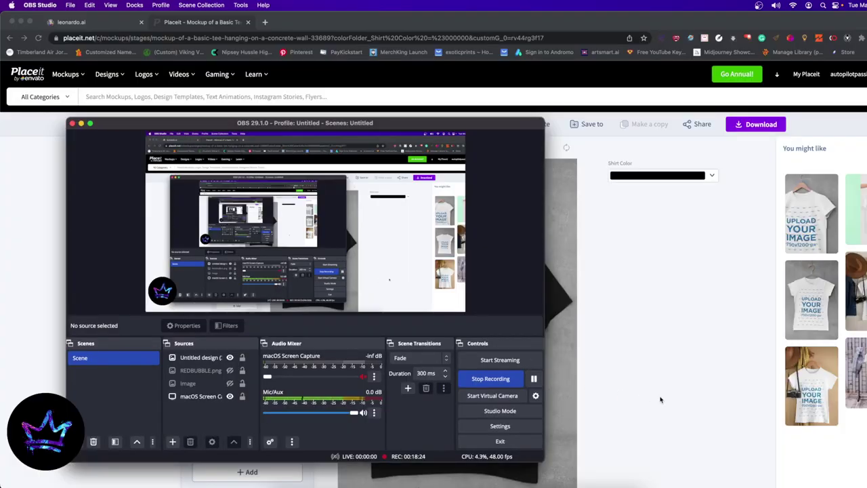
left_click(660, 400)
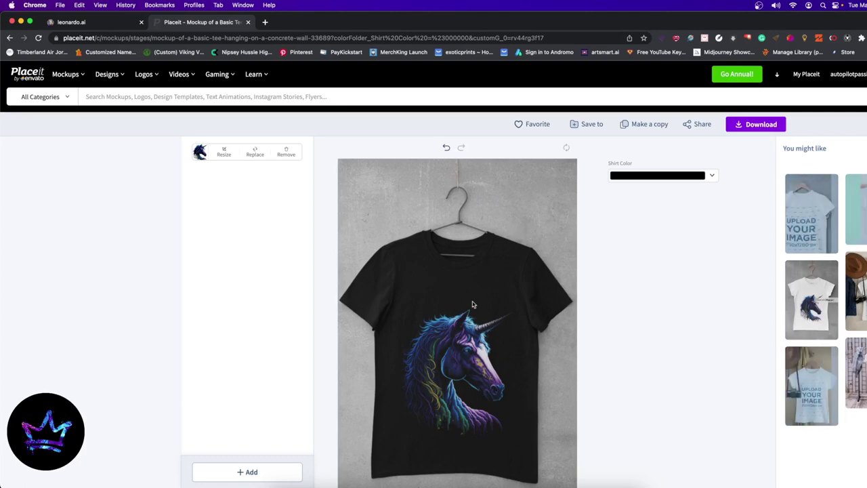
scroll(590, 233, "down", 1)
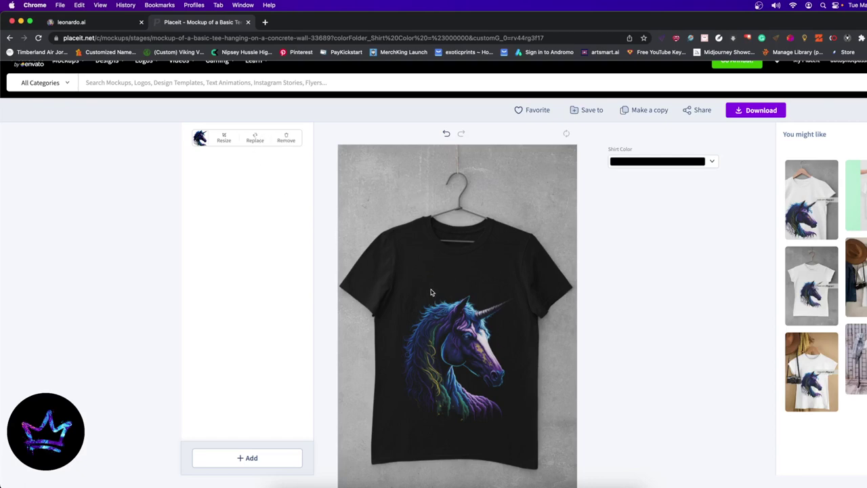
Reposition the unicorn design higher on the chest of the T-shirt mockup and apply the crop
left_click(224, 138)
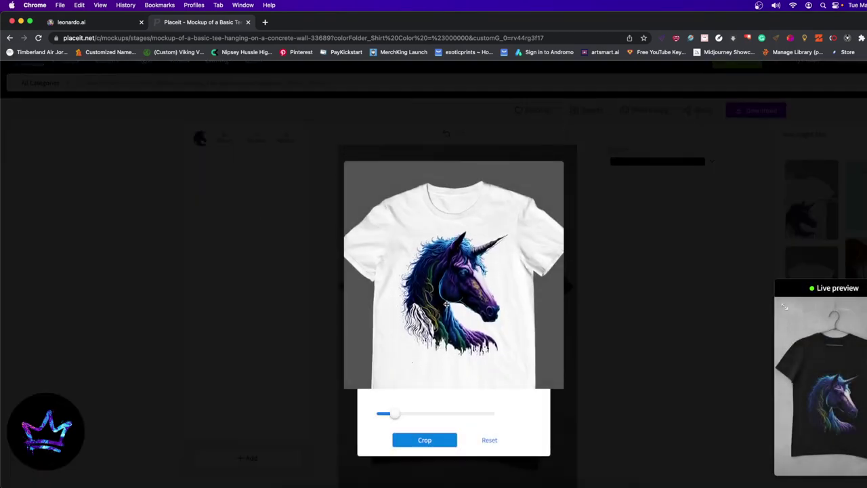
left_click_drag(446, 304, 448, 301)
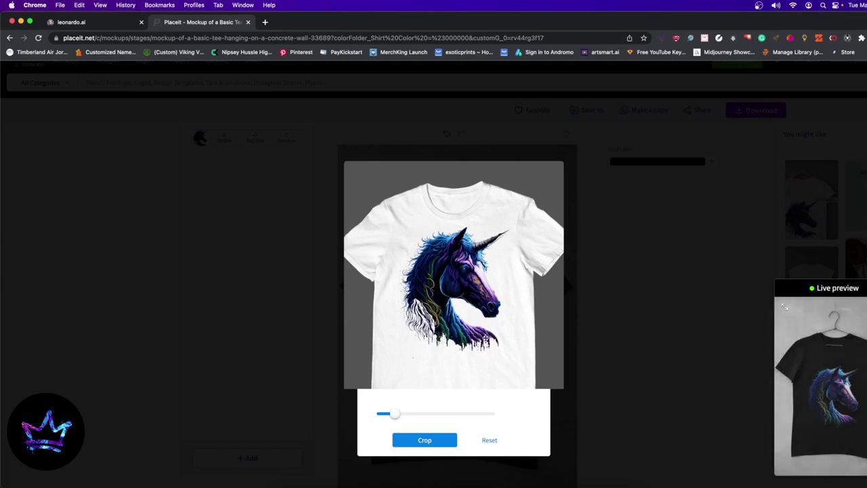
left_click_drag(473, 339, 473, 335)
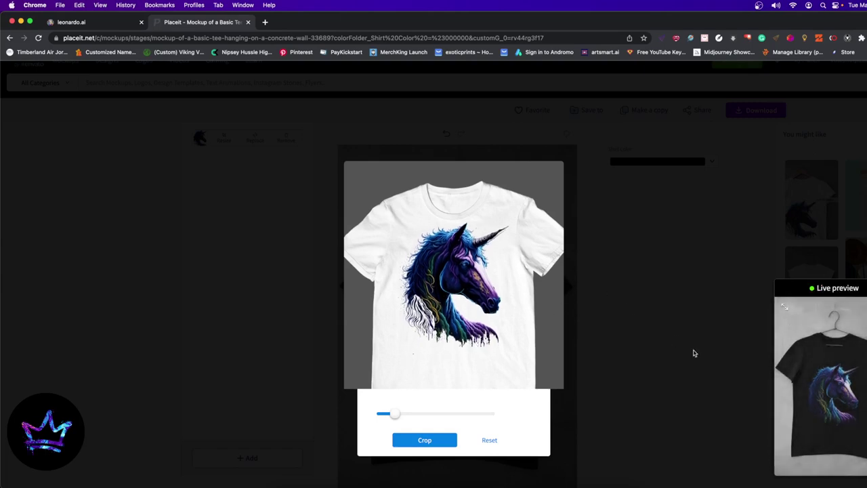
left_click_drag(498, 297, 497, 294)
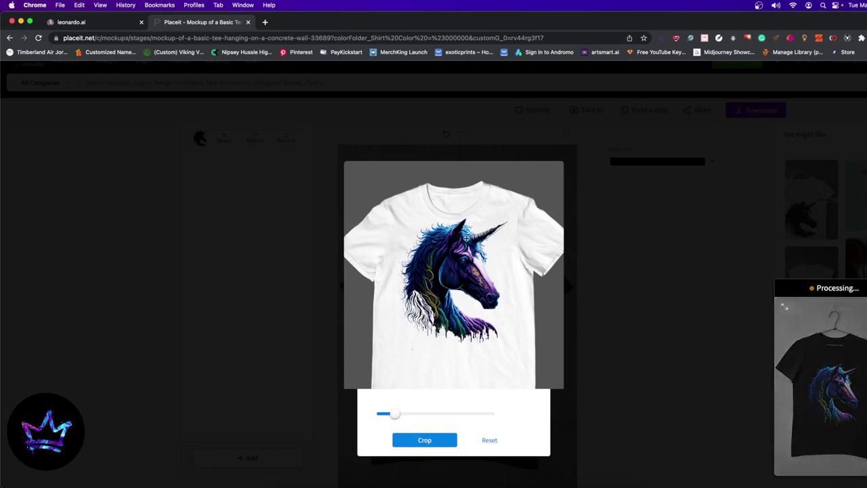
left_click(426, 442)
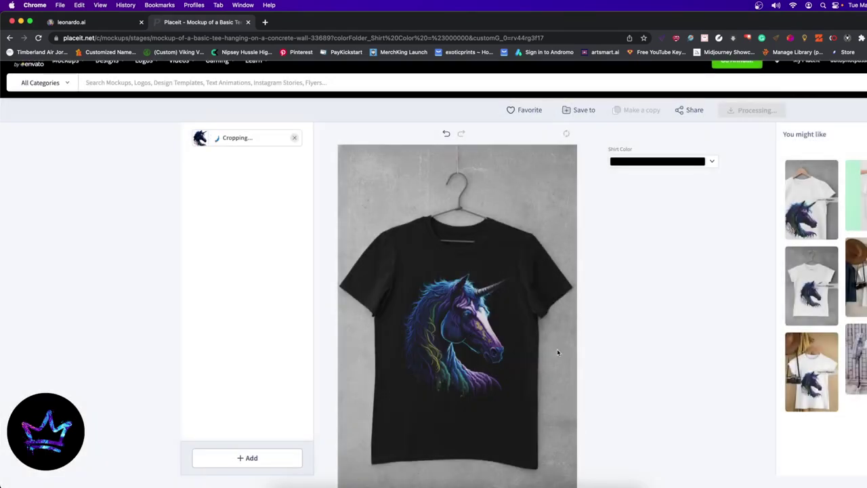
scroll(492, 355, "down", 2)
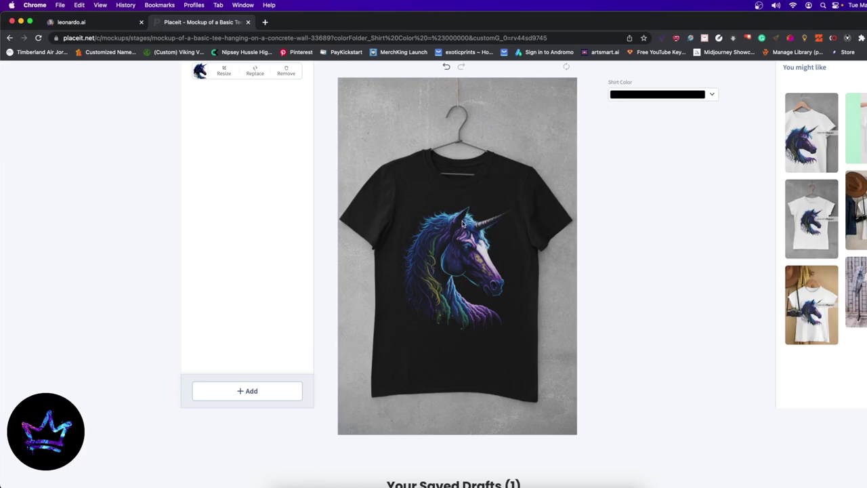
Open rtg45g4gerg.jpeg from the Desktop folder in Preview, move its window aside, and close the tiger image
left_click(277, 483)
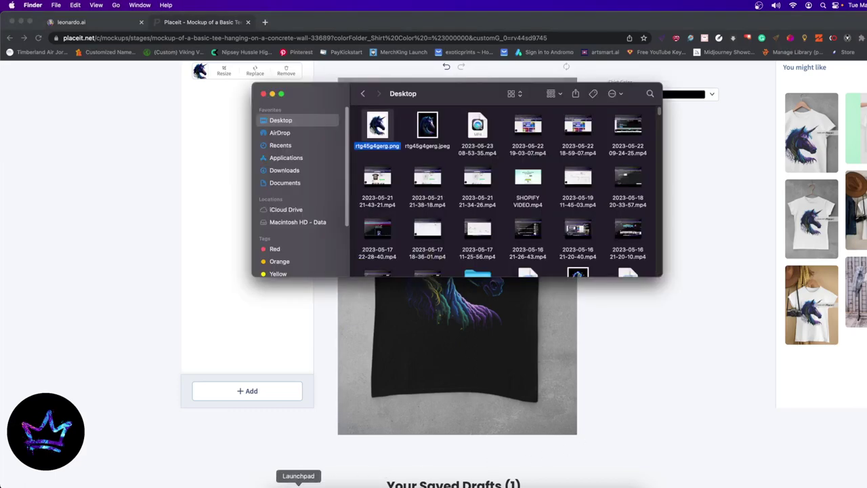
double_click(431, 133)
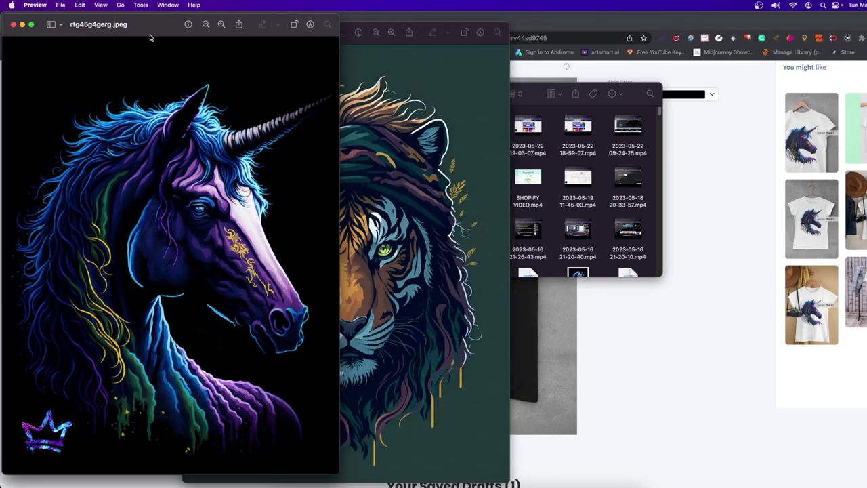
left_click_drag(150, 38, 723, 38)
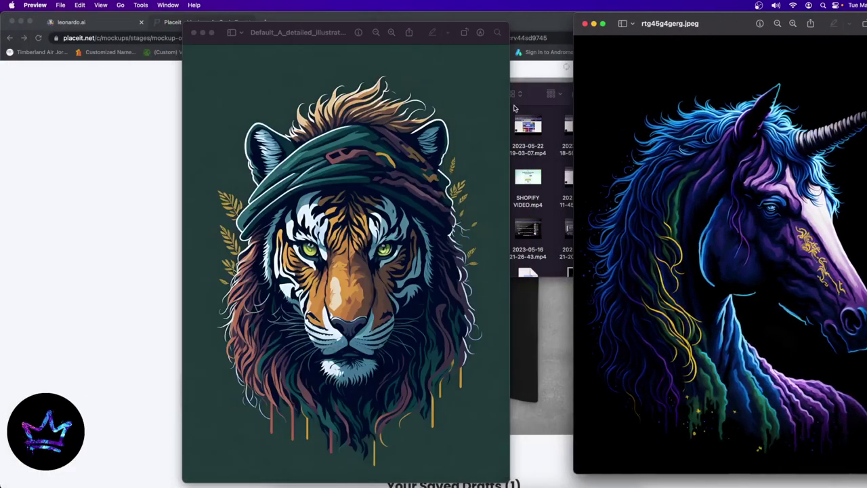
left_click(195, 33)
Open the original Default_A_Starry_Night image from the Downloads folder and place it beside rtg45g4gerg.jpeg for comparison
left_click(278, 150)
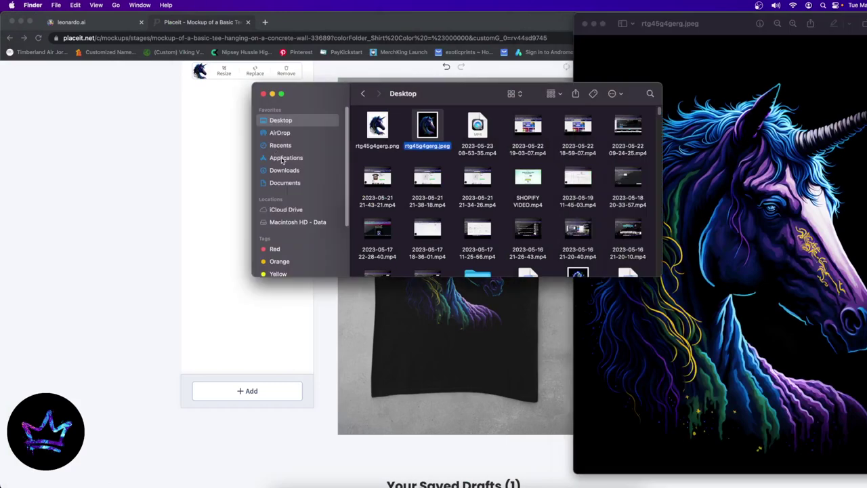
left_click(284, 170)
double_click(377, 132)
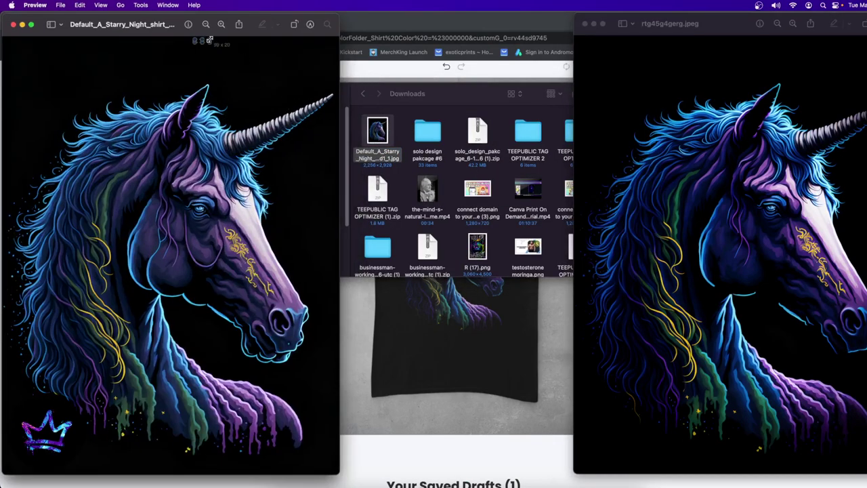
left_click_drag(210, 39, 300, 39)
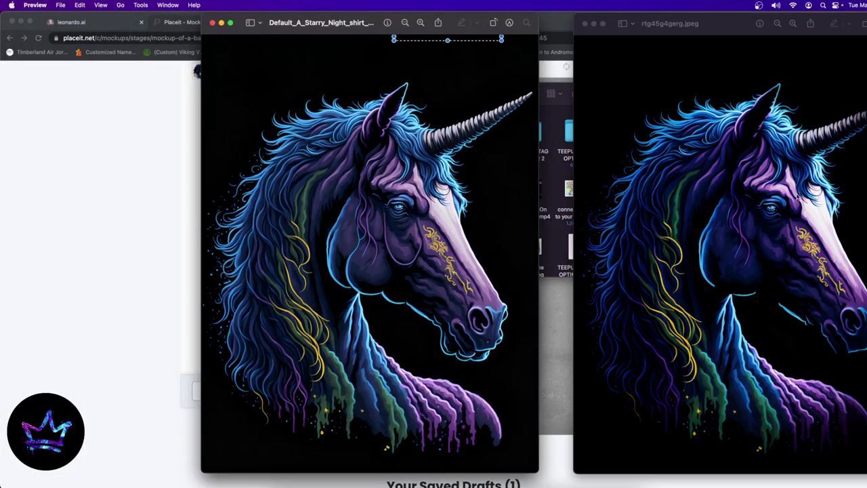
Open the transparent rtg45g4gerg.png from the Desktop folder to compare it with the two other unicorn versions
left_click(271, 478)
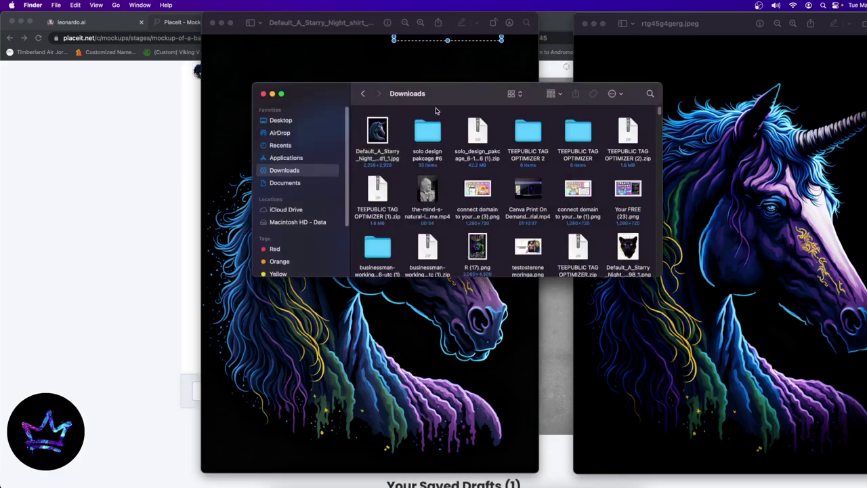
left_click(281, 120)
double_click(377, 124)
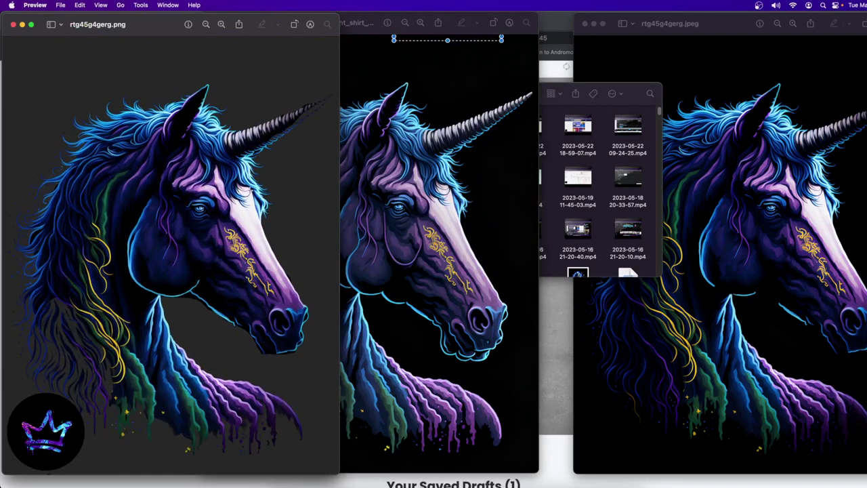
Arrange the three unicorn image windows side by side in the order original Default_A_Starry_Night, rtg45g4gerg.jpeg, transparent rtg45g4gerg.png
left_click_drag(169, 25, 643, 41)
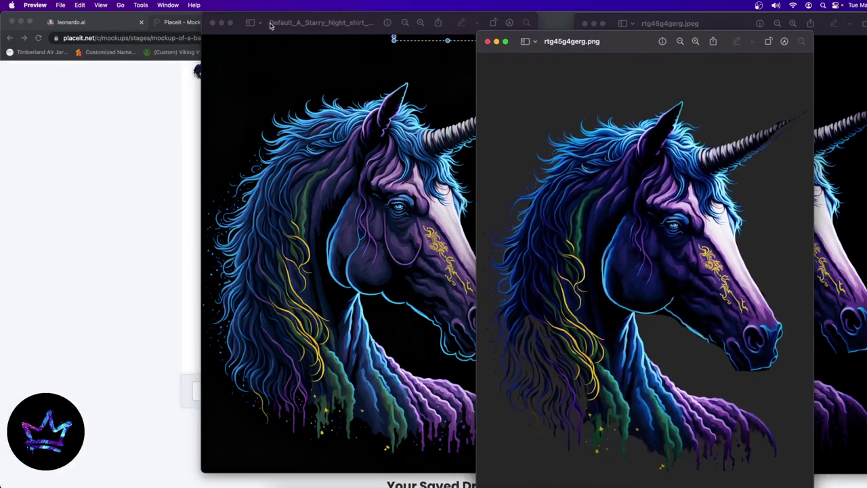
left_click_drag(275, 25, 76, 25)
left_click_drag(713, 22, 478, 20)
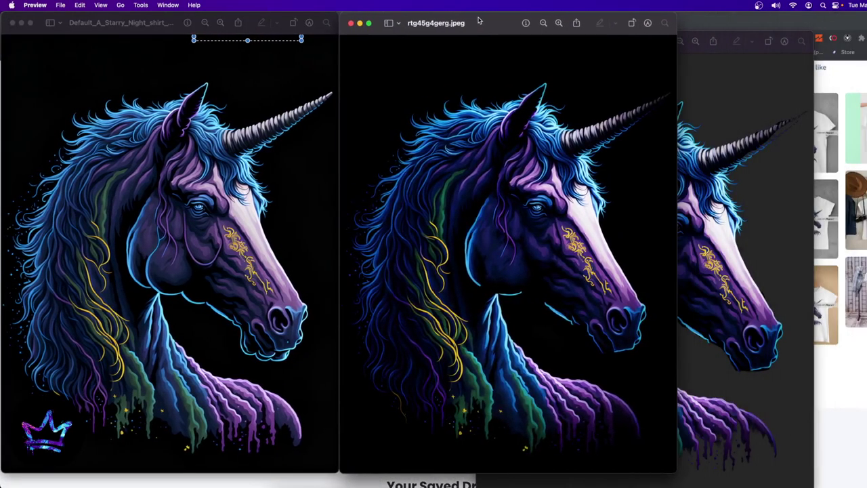
left_click(716, 51)
left_click_drag(624, 55, 734, 22)
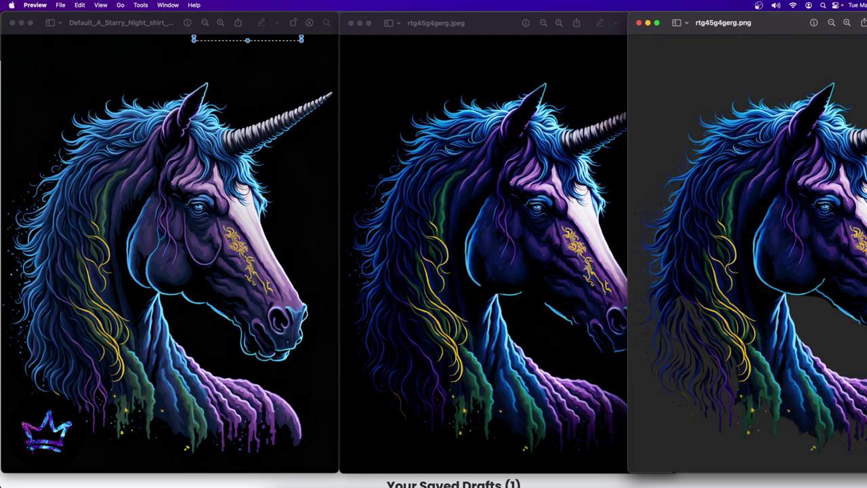
Close all three unicorn images and switch back to the Placeit T-shirt mockup in Chrome to view the design on the shirt
left_click(13, 23)
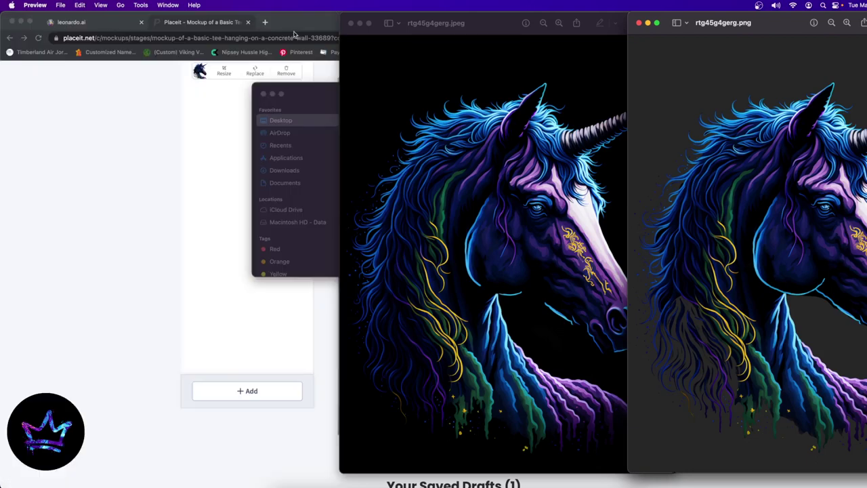
left_click(350, 24)
left_click(638, 23)
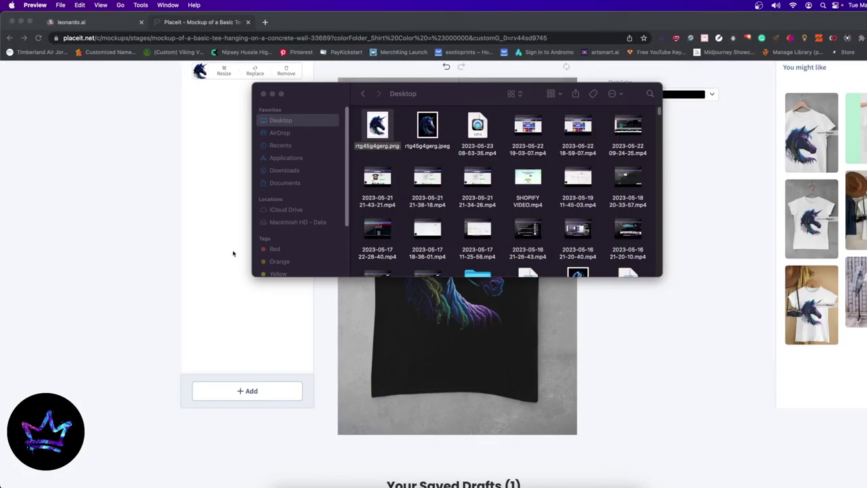
left_click(230, 252)
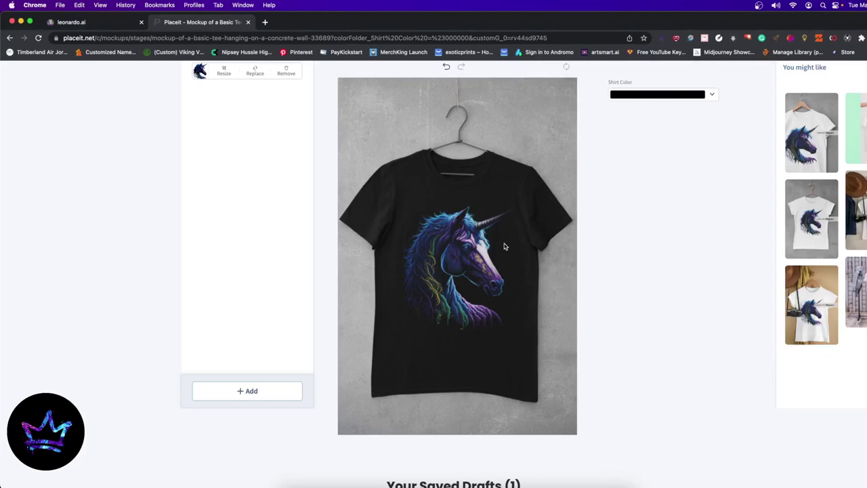
scroll(504, 247, "up", 1)
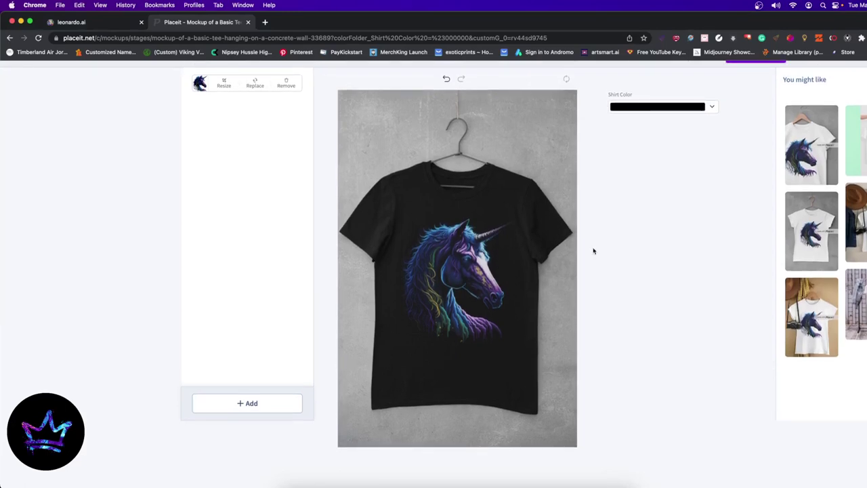